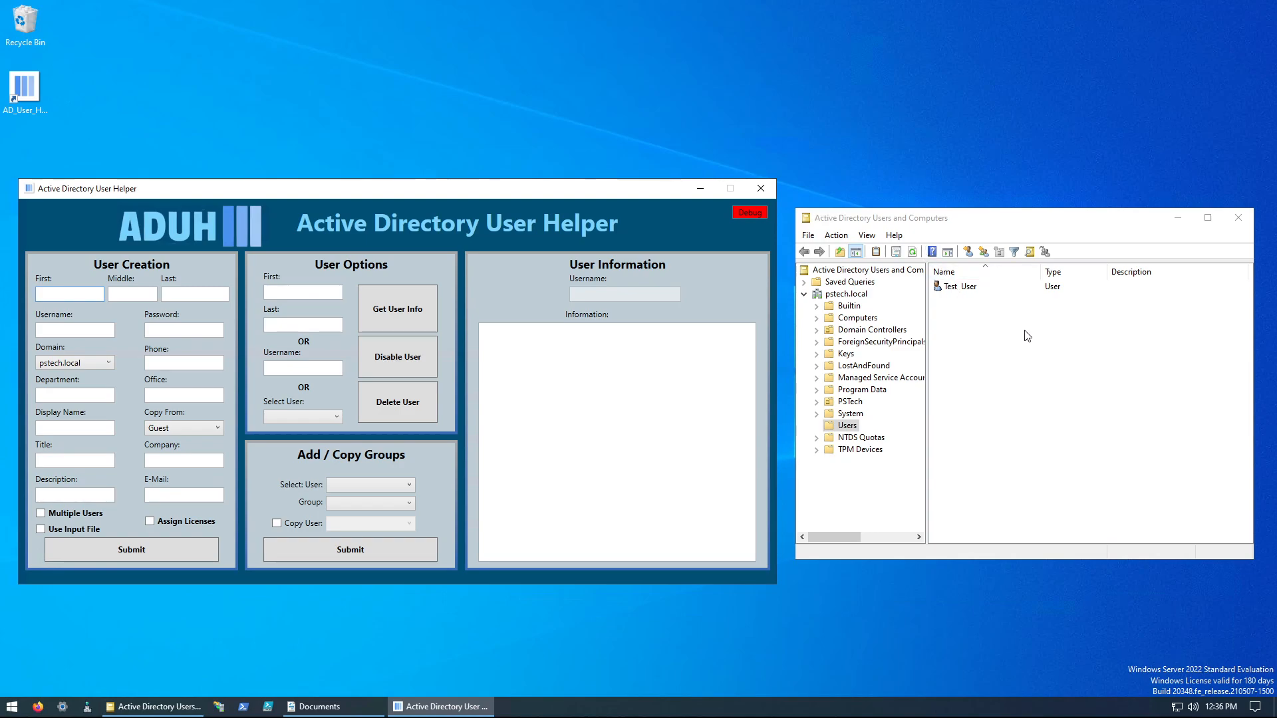
Step: Refresh the Users container in Active Directory Users and Computers and select the Test User account
right_click(1043, 346)
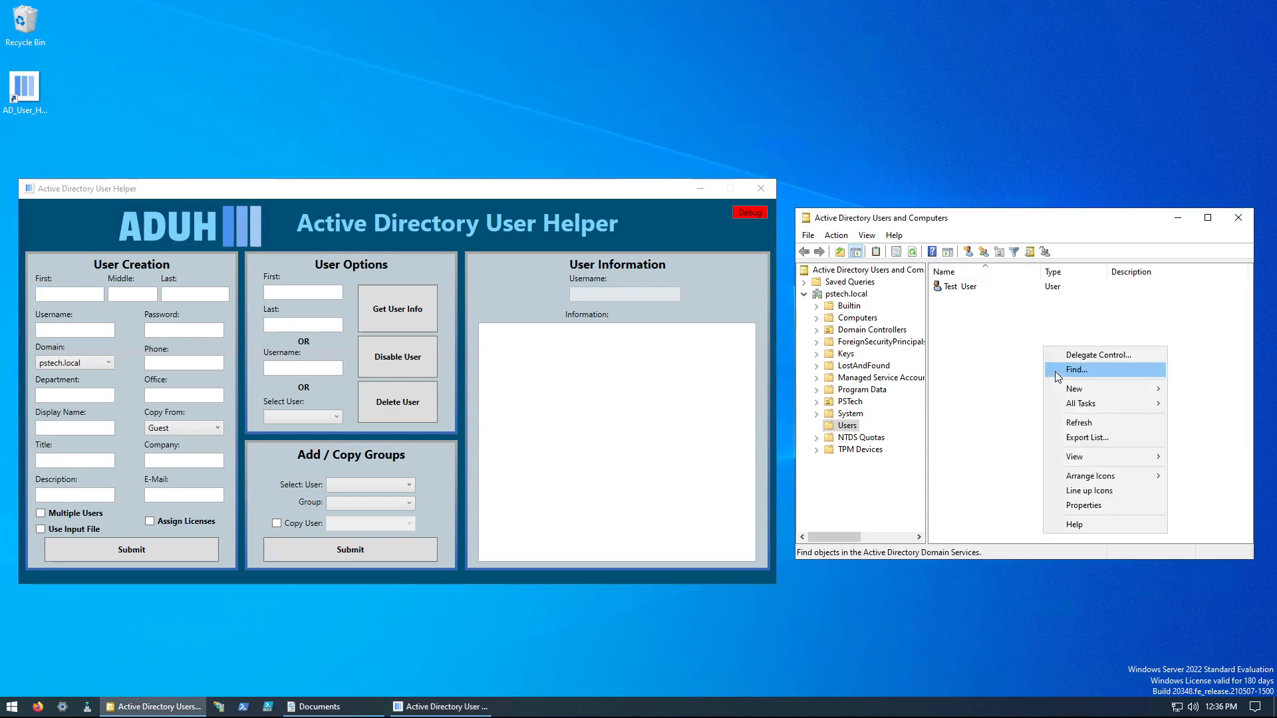
left_click(1073, 423)
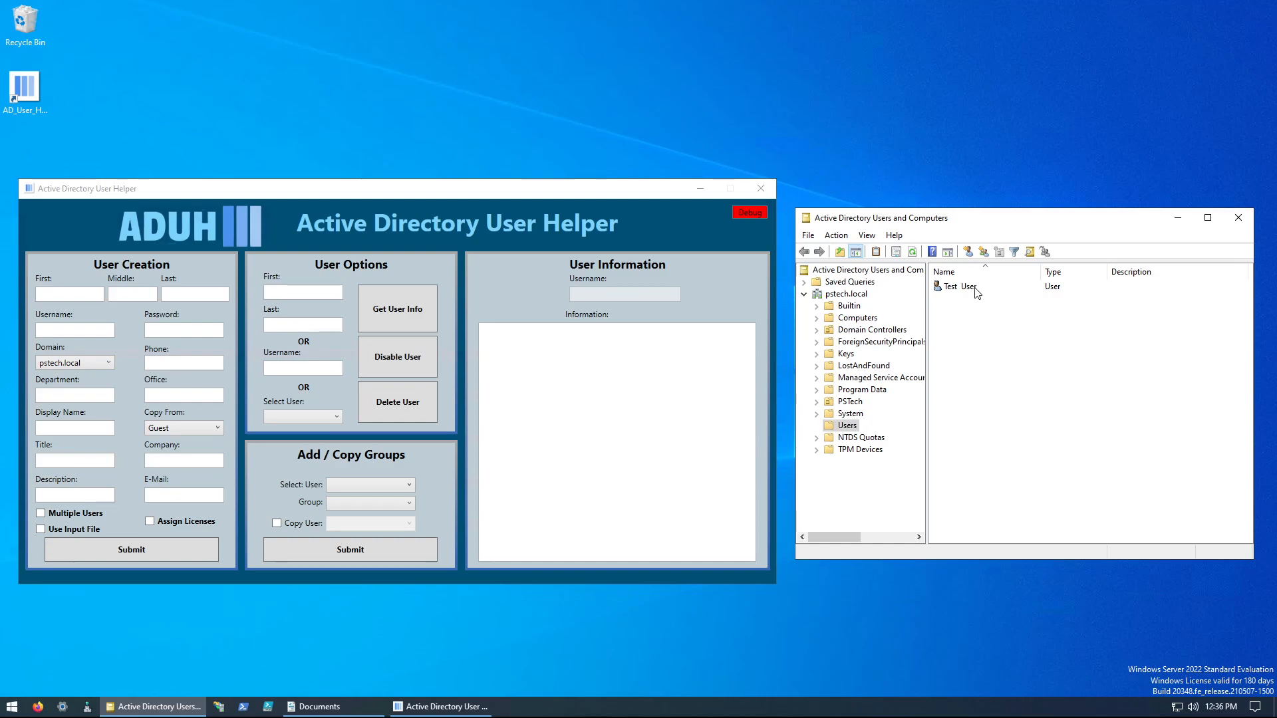
left_click(949, 288)
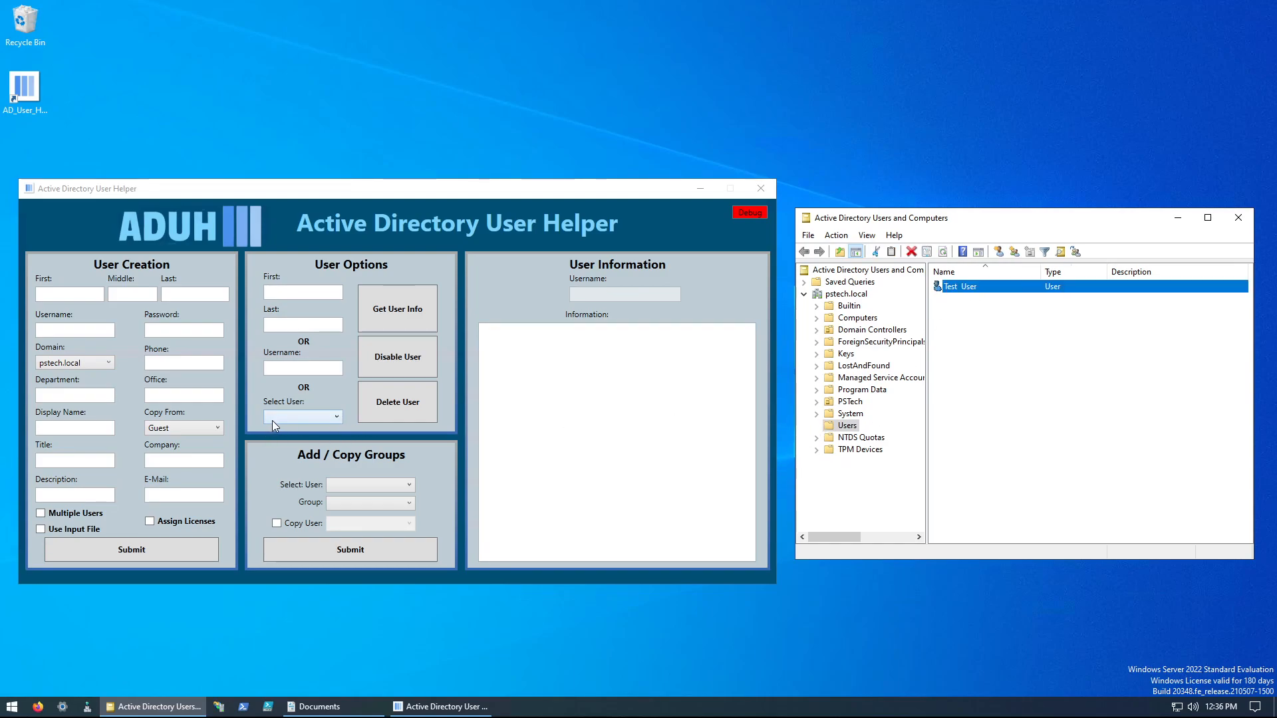
Step: In Active Directory User Helper, enter the new user's first name, last name and username, leaving the middle name blank
left_click(79, 294)
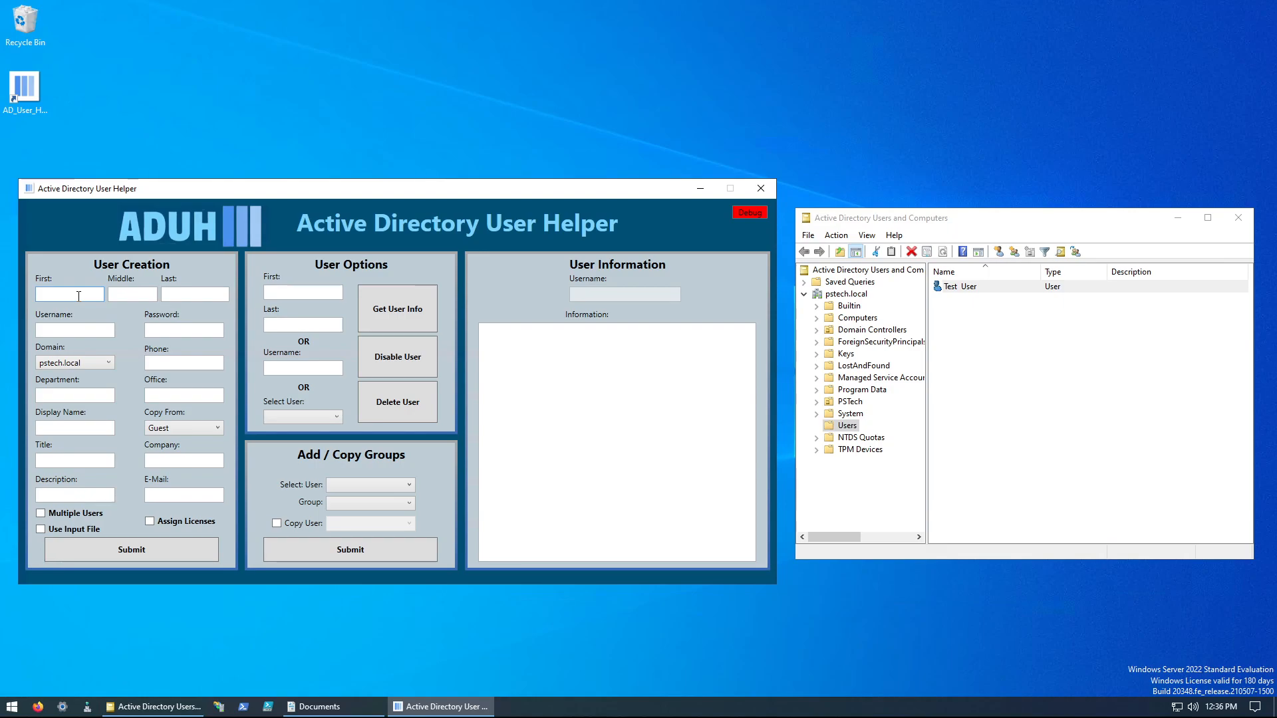
type("Jane")
key("Tab")
key("Tab")
type("Doe")
key("Tab")
type("JDoe")
key("Tab")
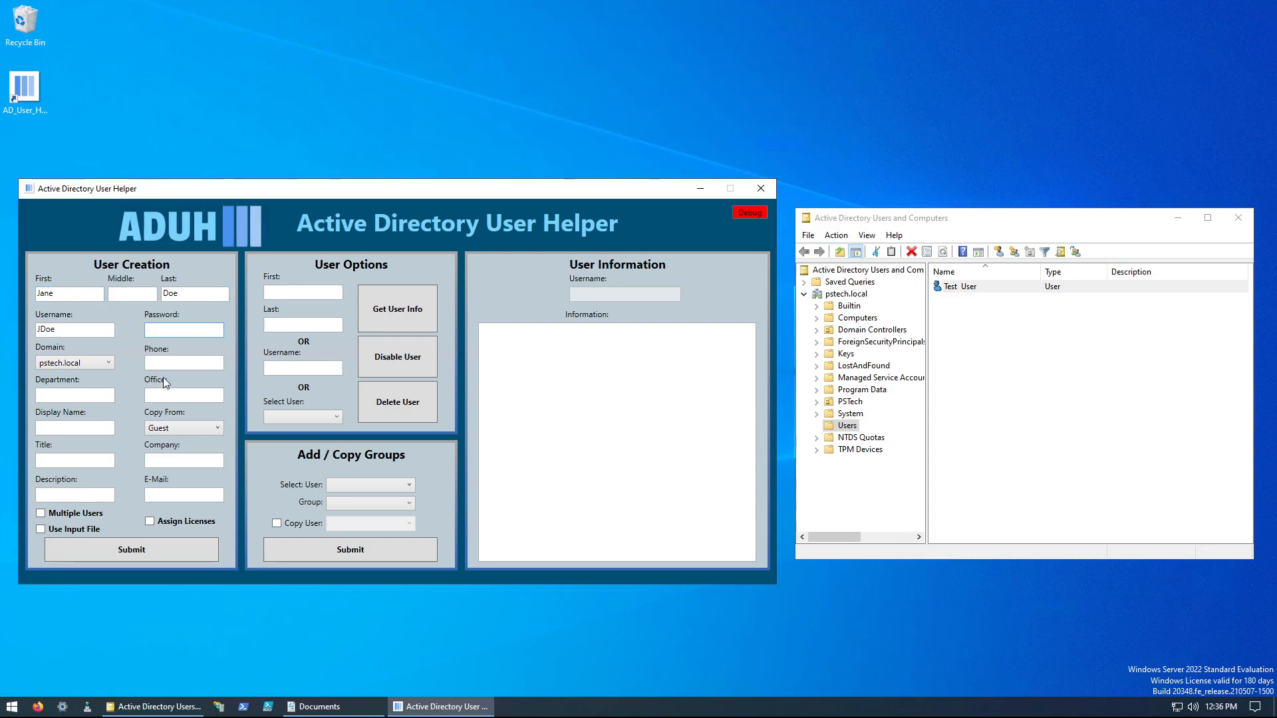
Step: Create the user with groups copied from Test_User, and decline creating another user
left_click(160, 436)
left_click(175, 512)
left_click(133, 558)
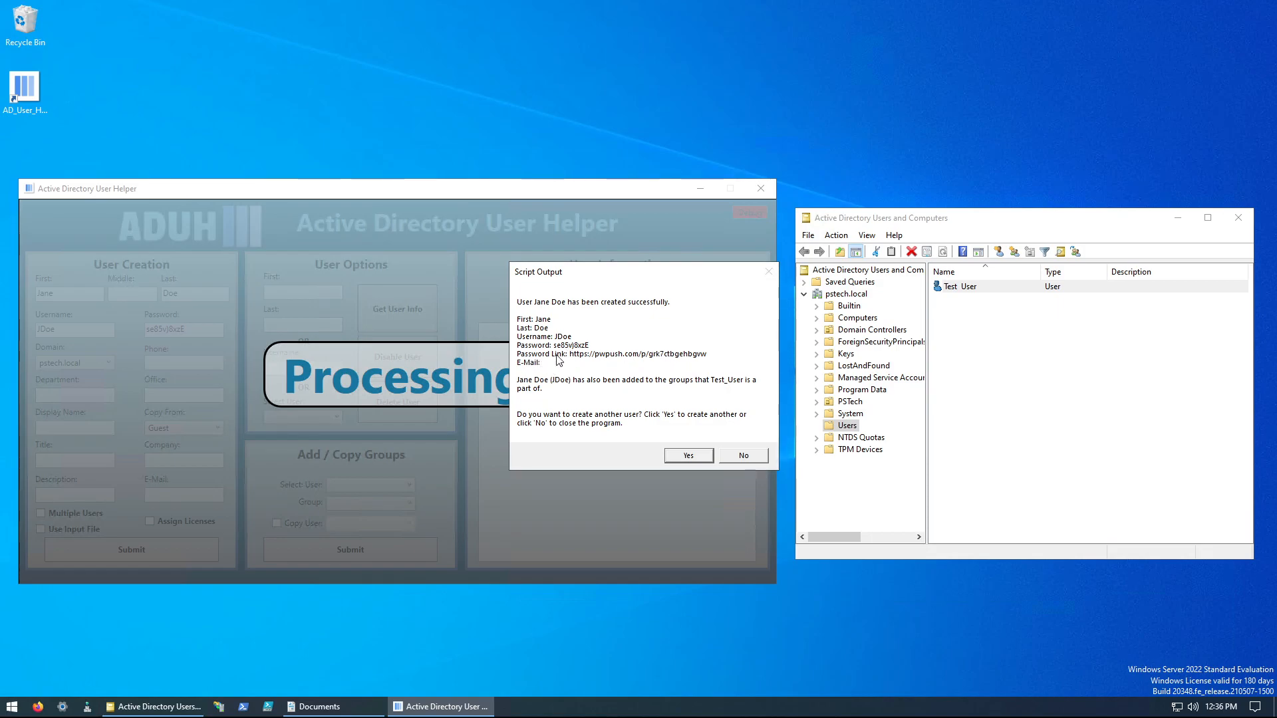
left_click(740, 457)
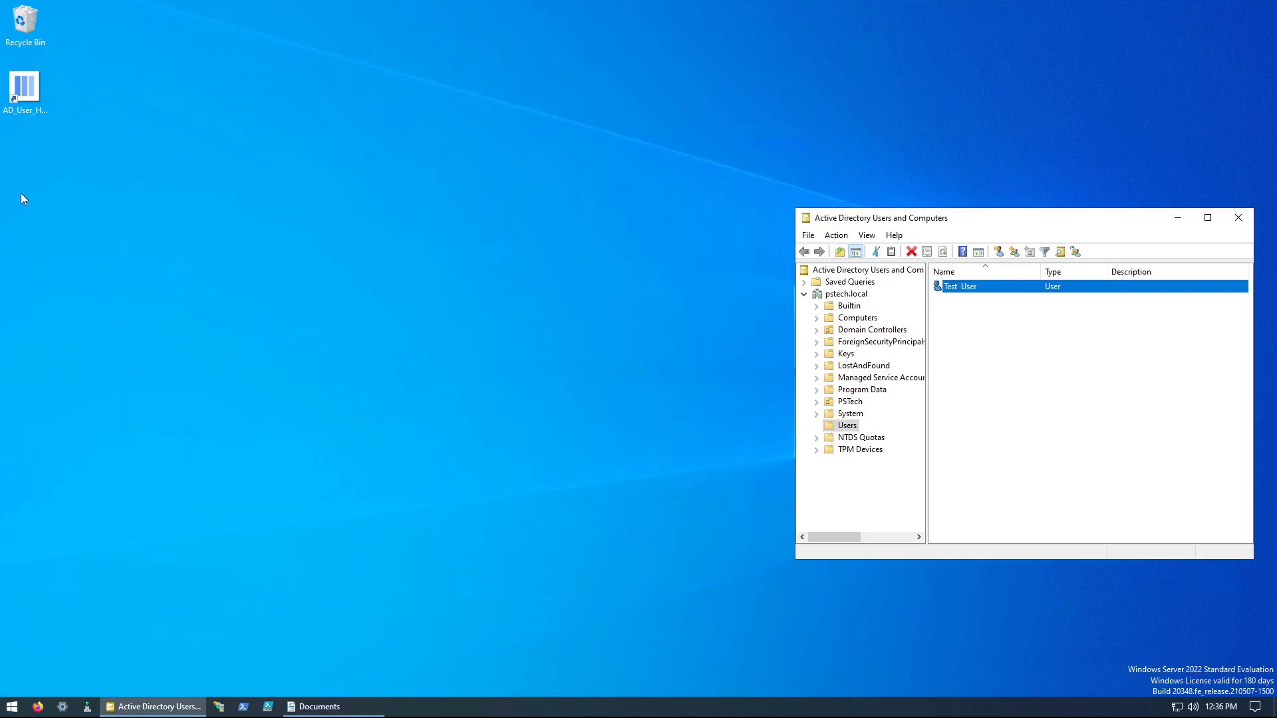
Step: Reopen Active Directory User Helper and retrieve the account information of the newly created user
double_click(24, 86)
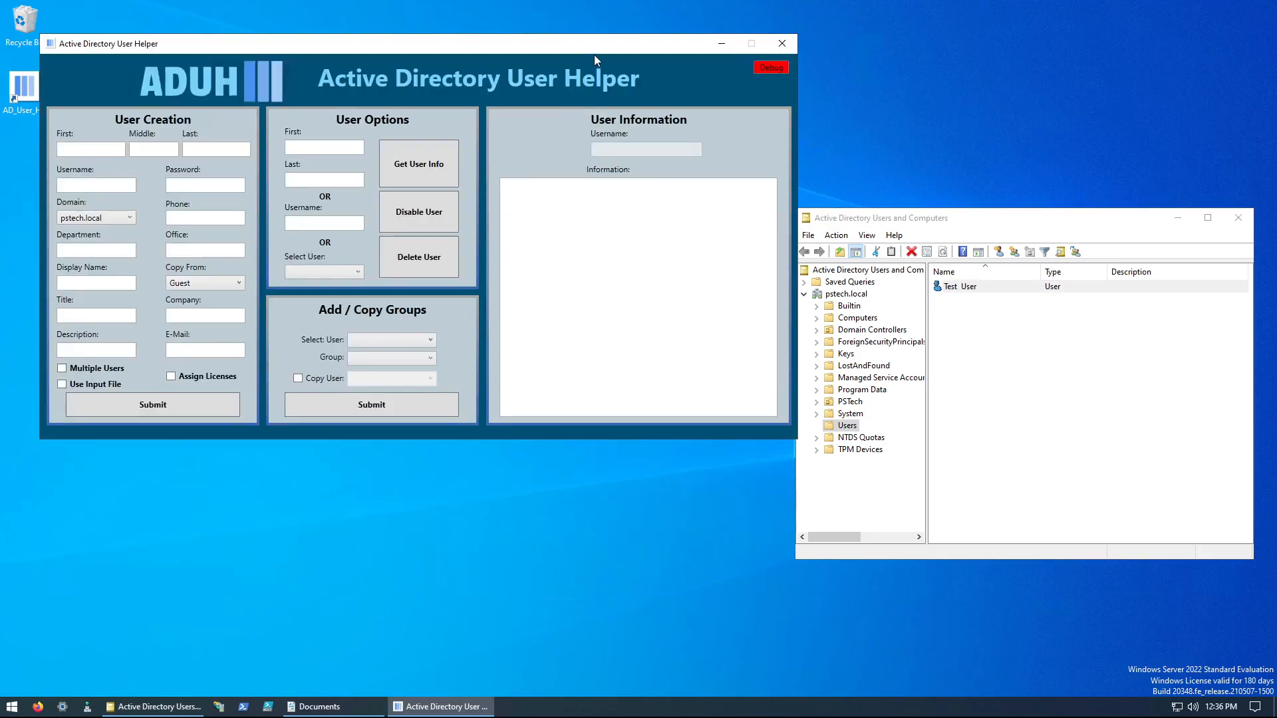
left_click_drag(586, 198, 508, 200)
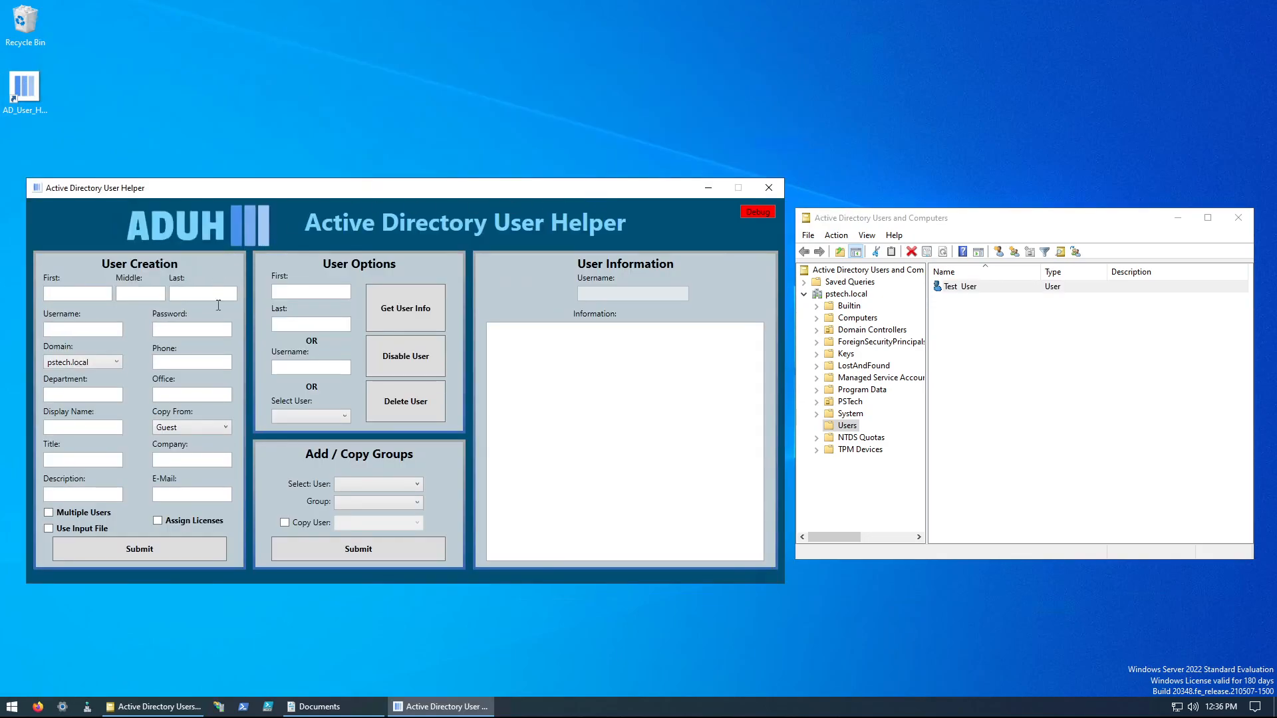
left_click(322, 417)
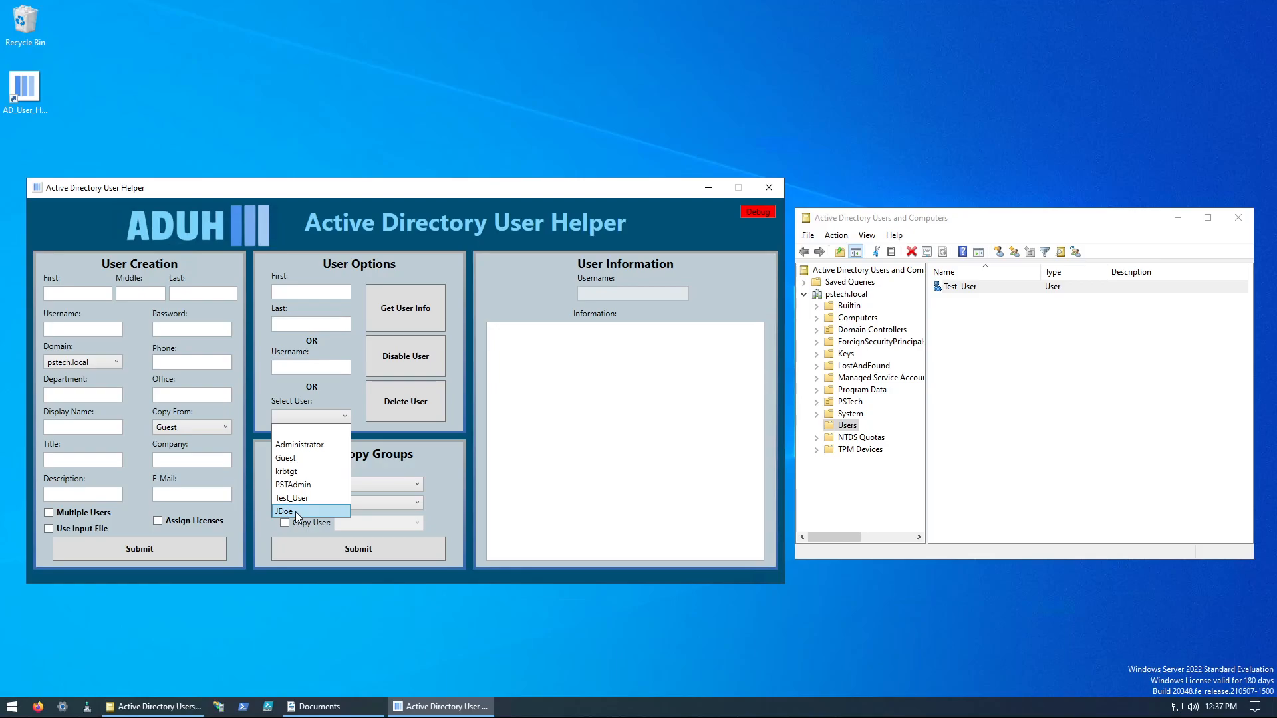
left_click(297, 511)
left_click(407, 310)
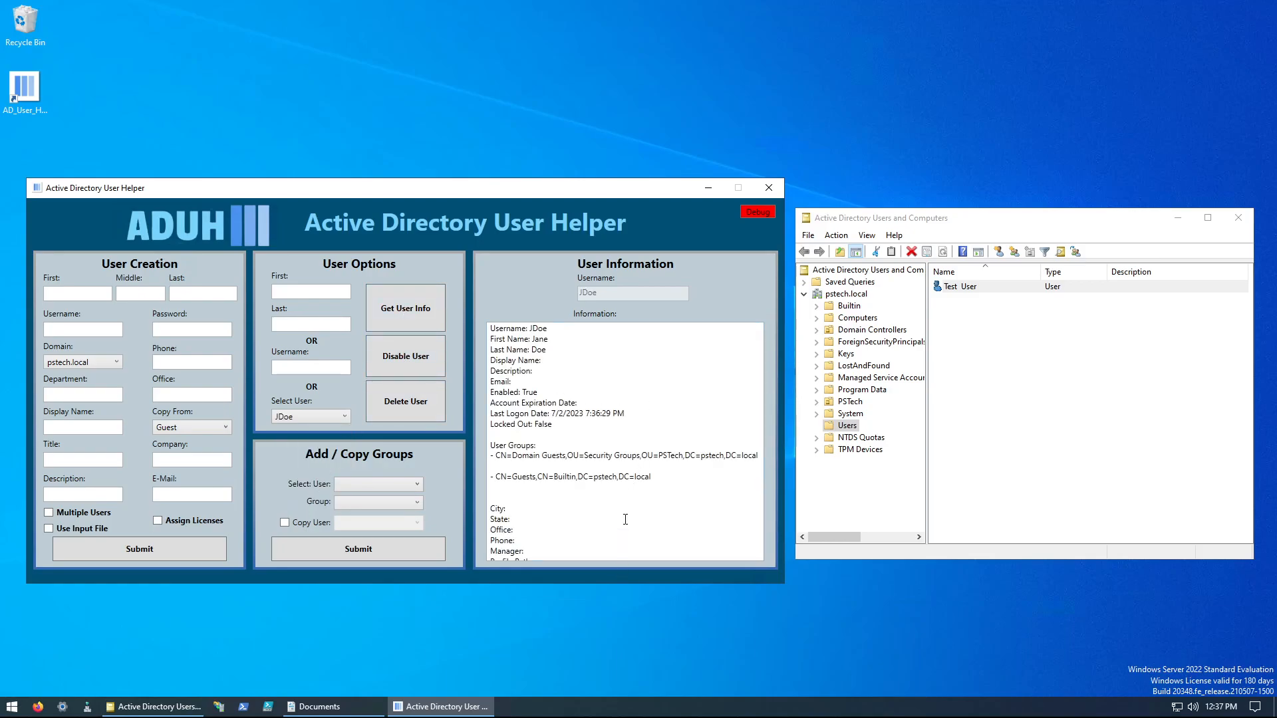
Step: Disable the selected user's account and retrieve its information again to check the Enabled status
left_click(406, 355)
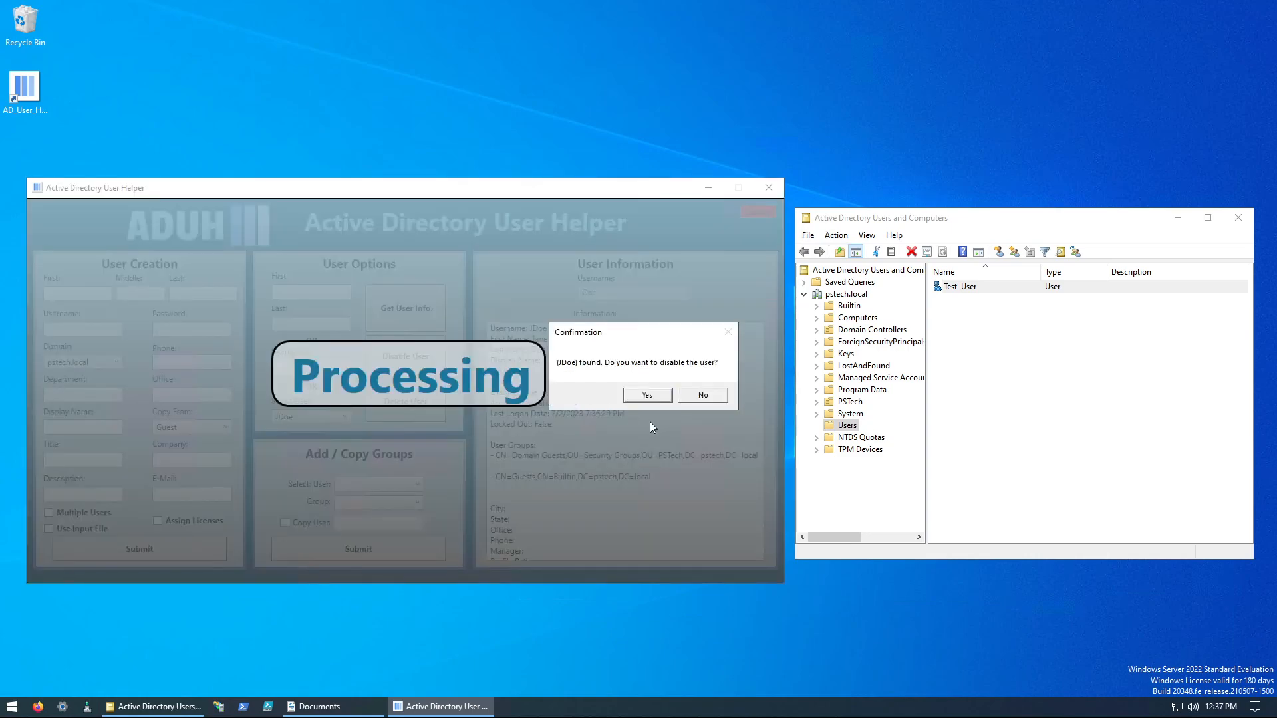
left_click(646, 395)
left_click(727, 394)
left_click(414, 309)
left_click_drag(652, 370, 485, 397)
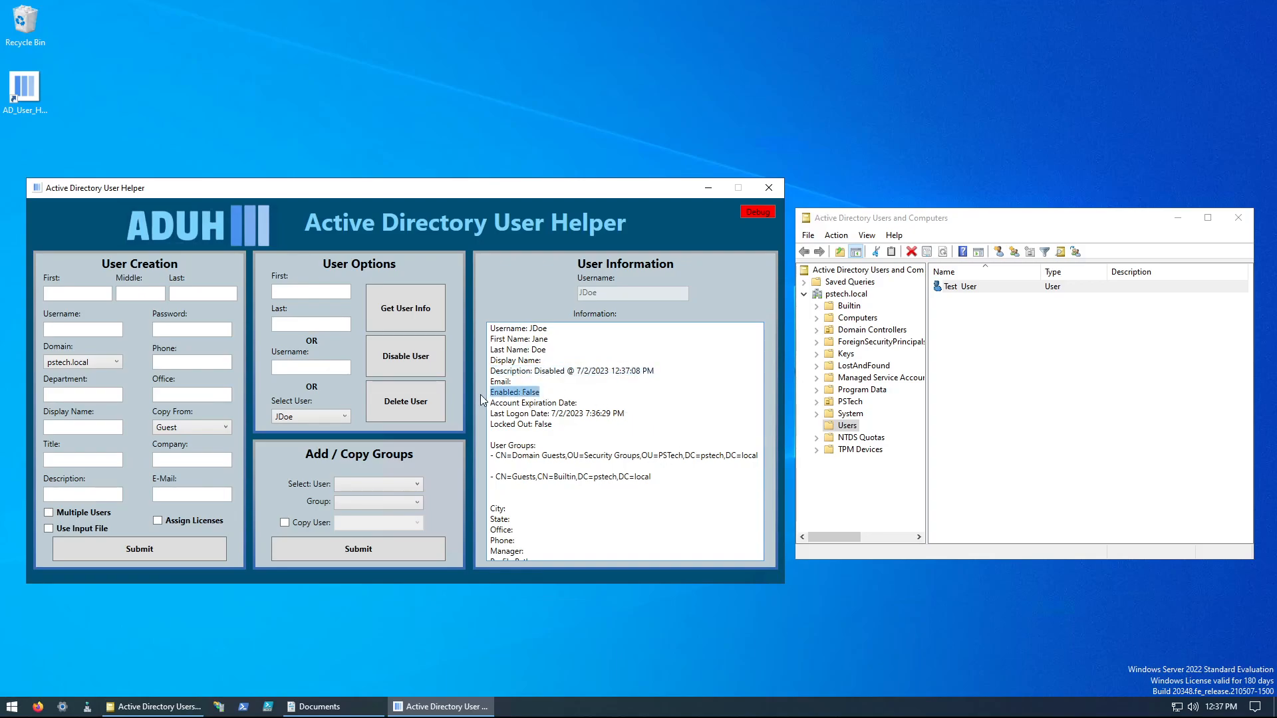
Step: Delete the disabled user's account and check the list of selectable users
left_click(393, 401)
left_click(655, 422)
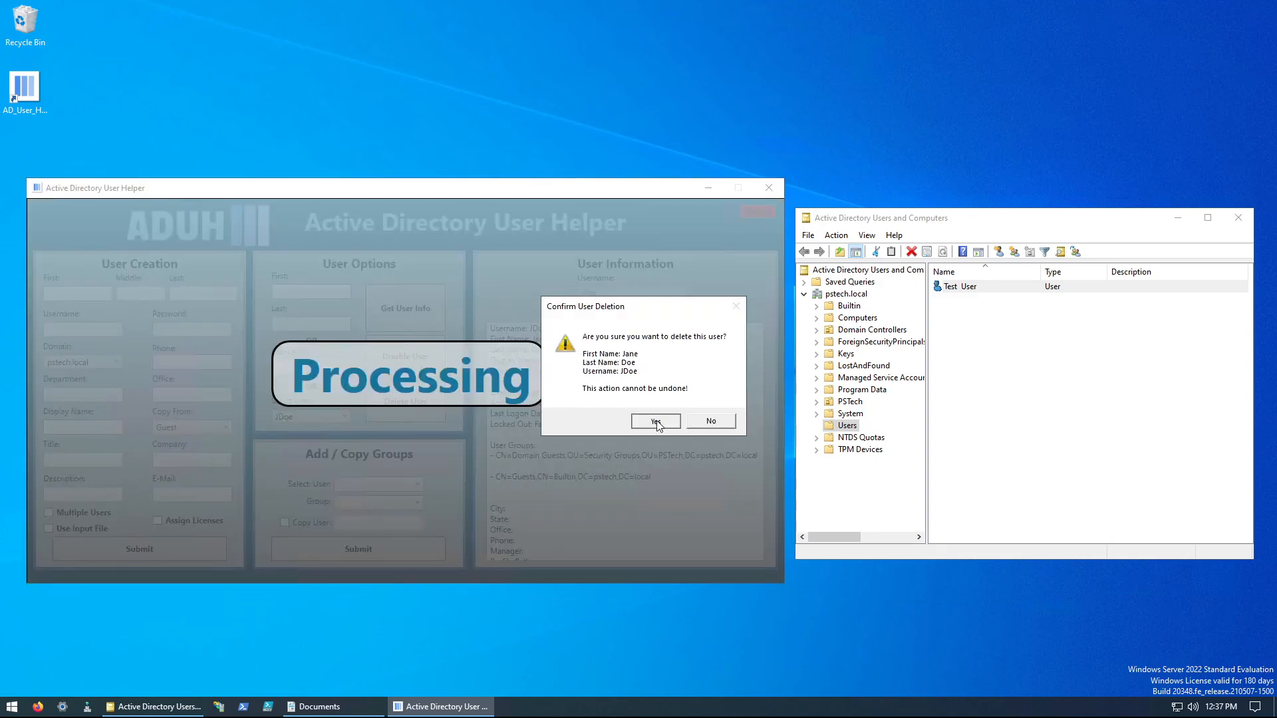
left_click(693, 422)
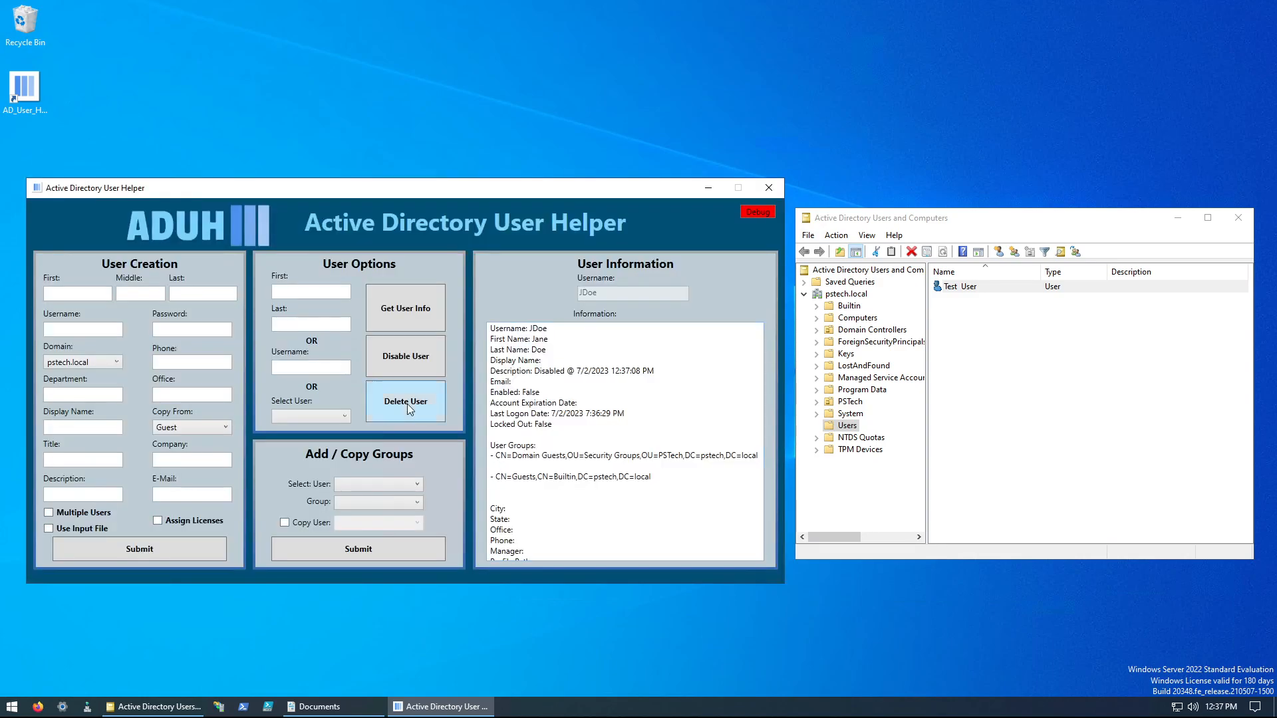
left_click(344, 417)
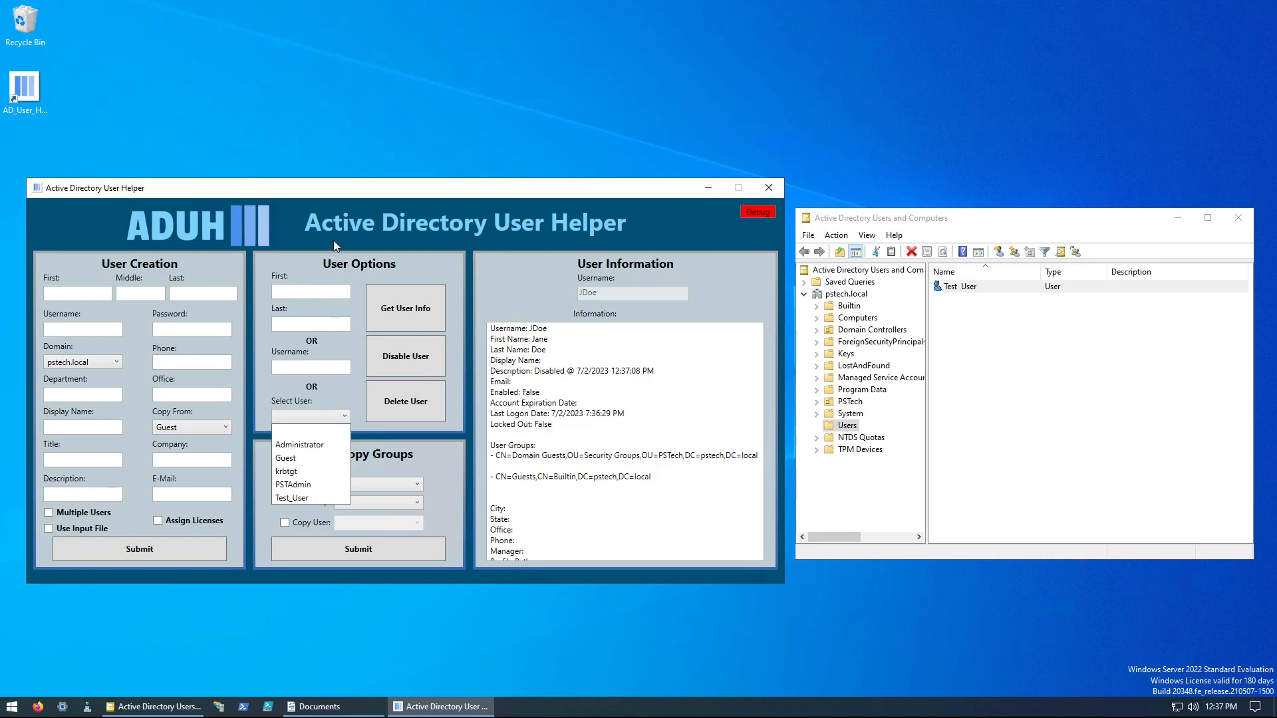
left_click(185, 427)
left_click(184, 427)
left_click(186, 428)
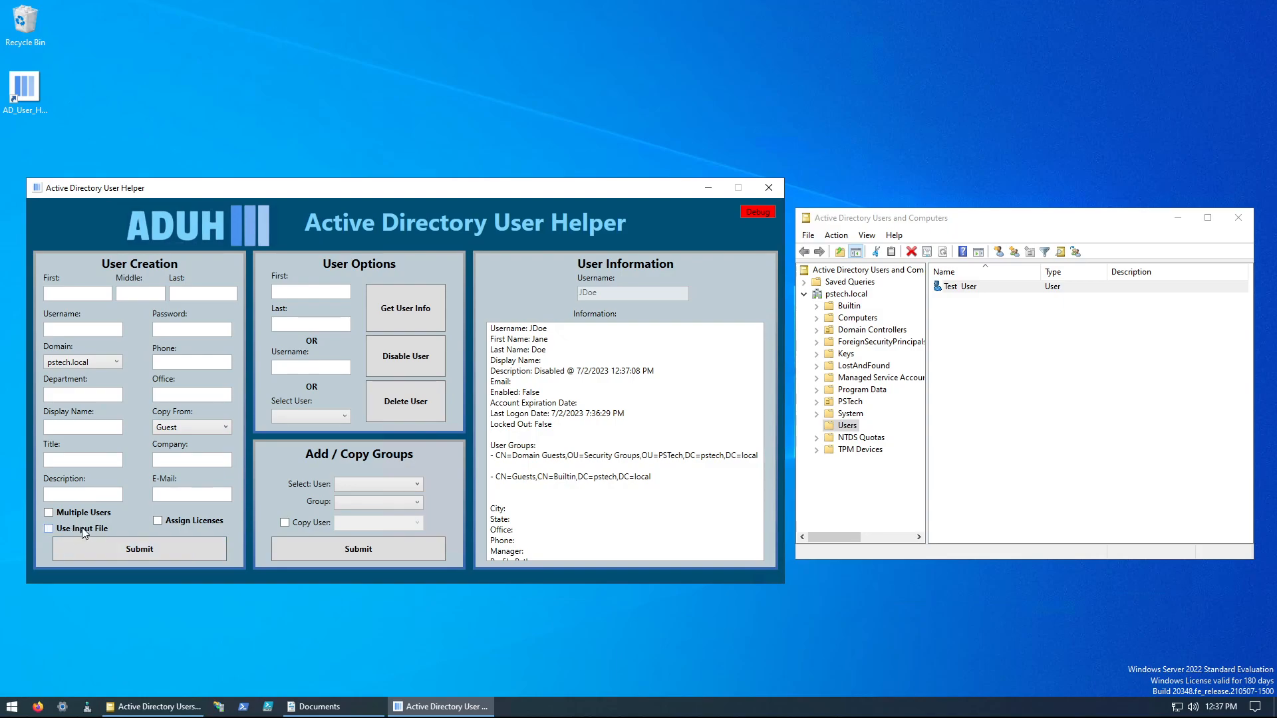
Step: Open John_Doe.txt from the Documents folder, review its user attribute lines, and close it
left_click(325, 705)
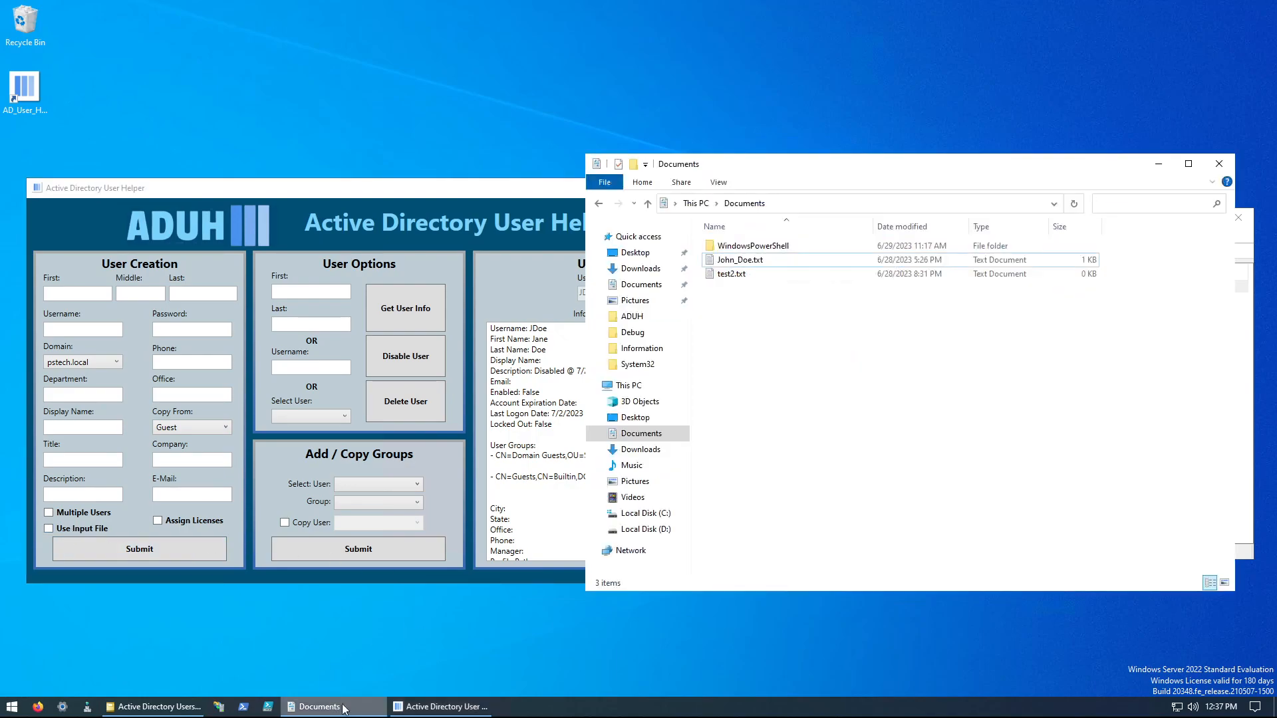
double_click(745, 260)
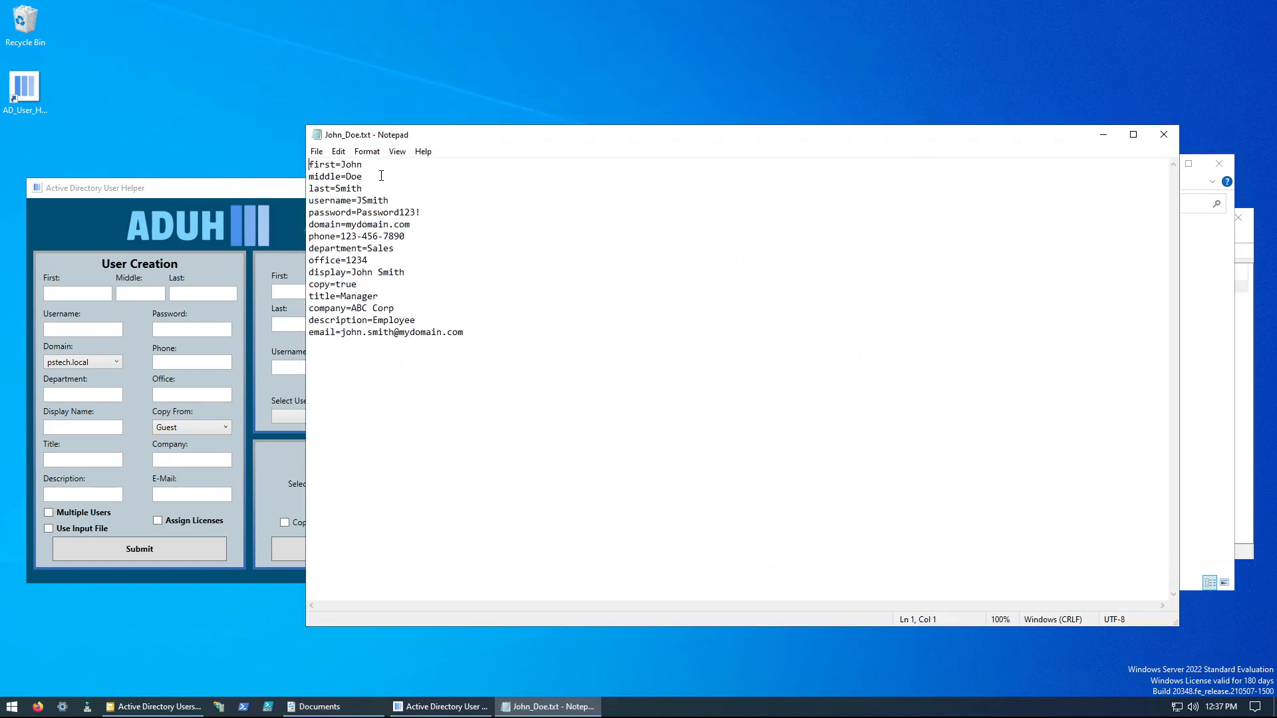
left_click_drag(470, 359, 291, 138)
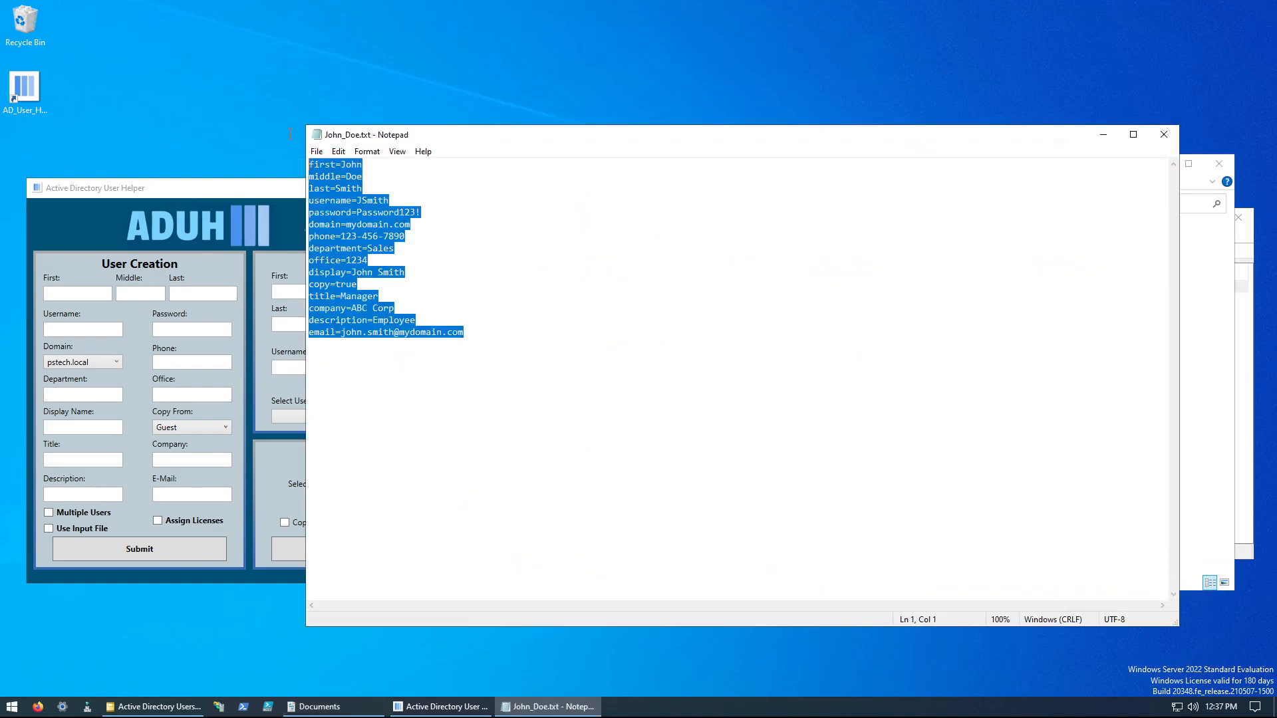
left_click(548, 435)
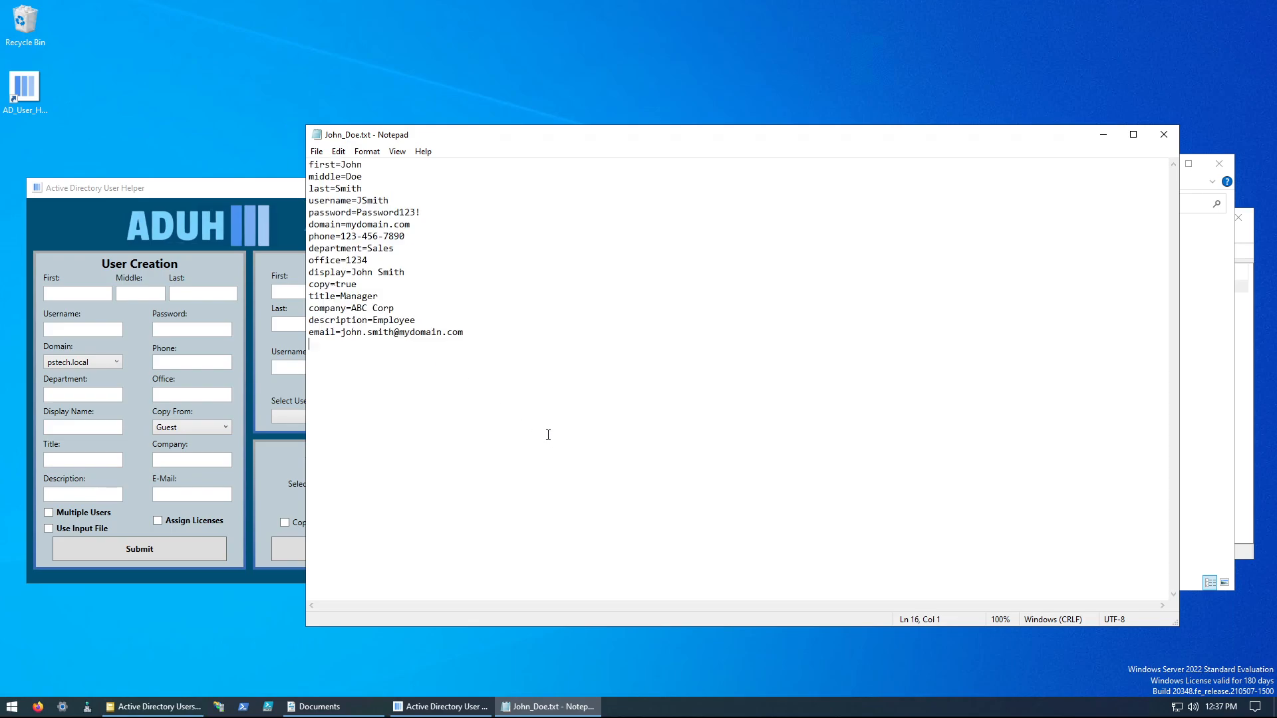
left_click(1163, 137)
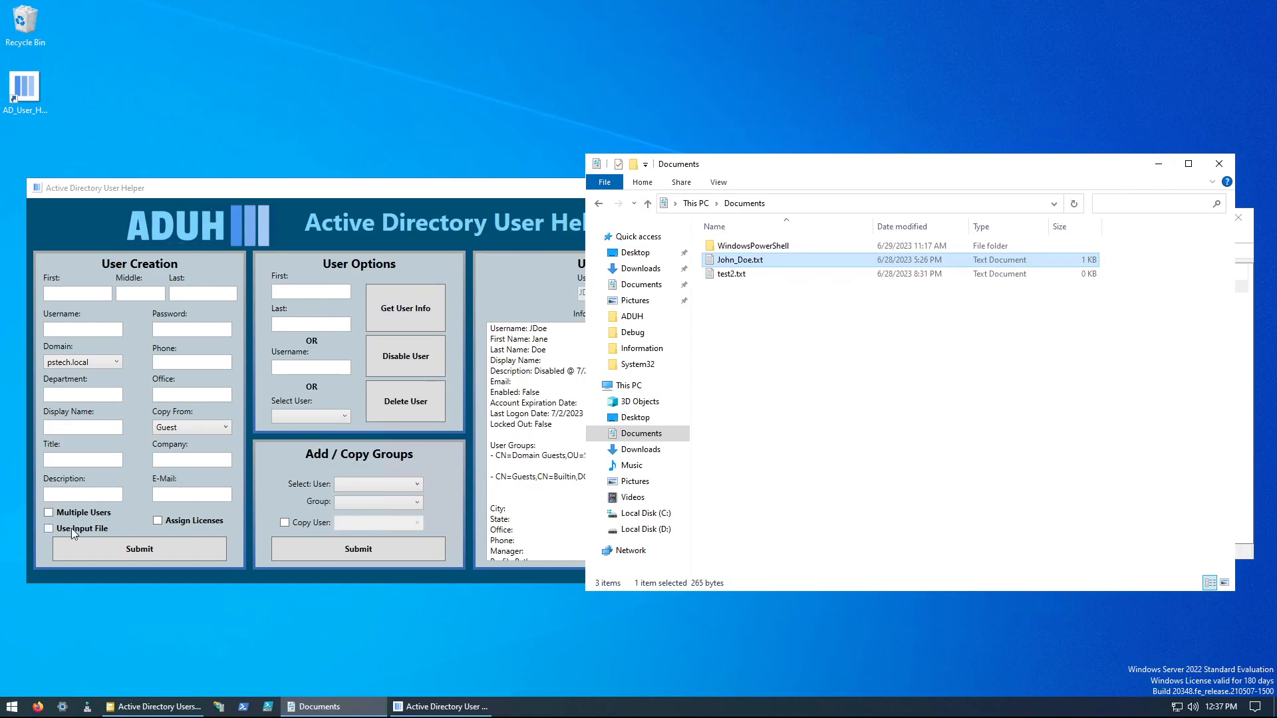
Step: Load John_Doe.txt as the input file for user creation
left_click(74, 530)
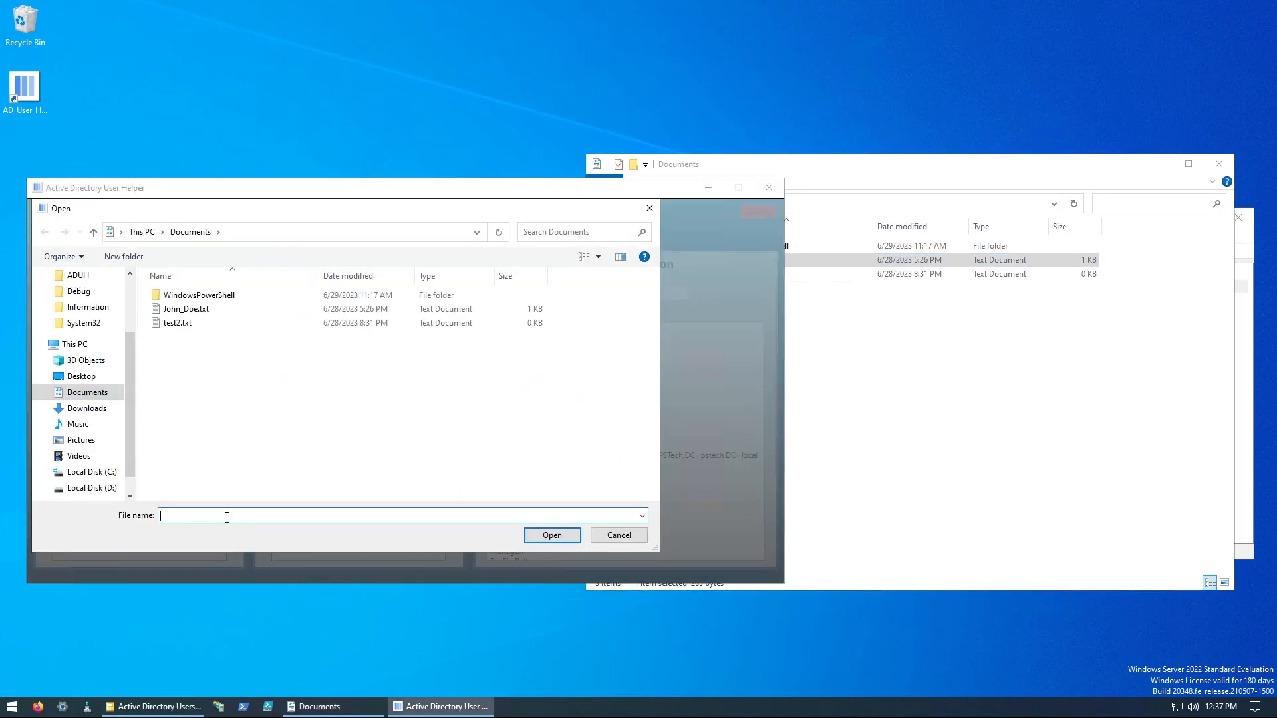
left_click(181, 310)
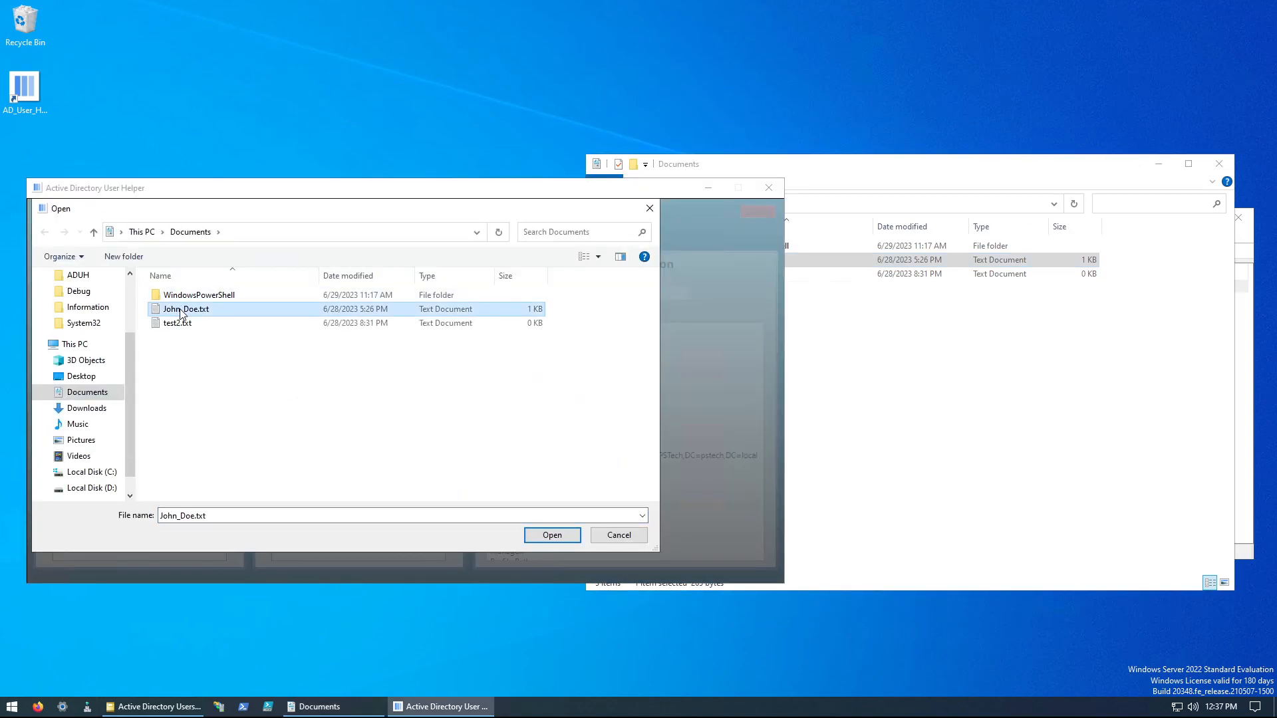
double_click(181, 311)
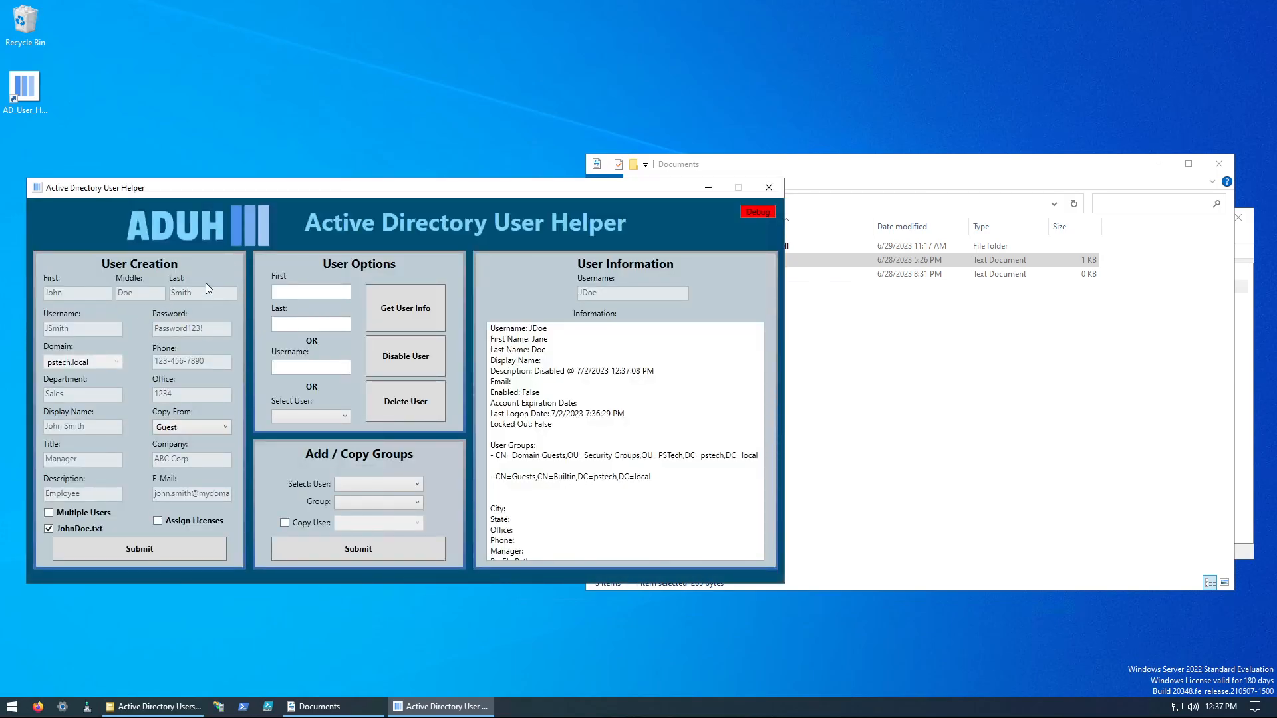
Step: Create the user from the loaded file with groups copied from Test_User, and choose to create another user
left_click(183, 429)
left_click(168, 510)
left_click(98, 553)
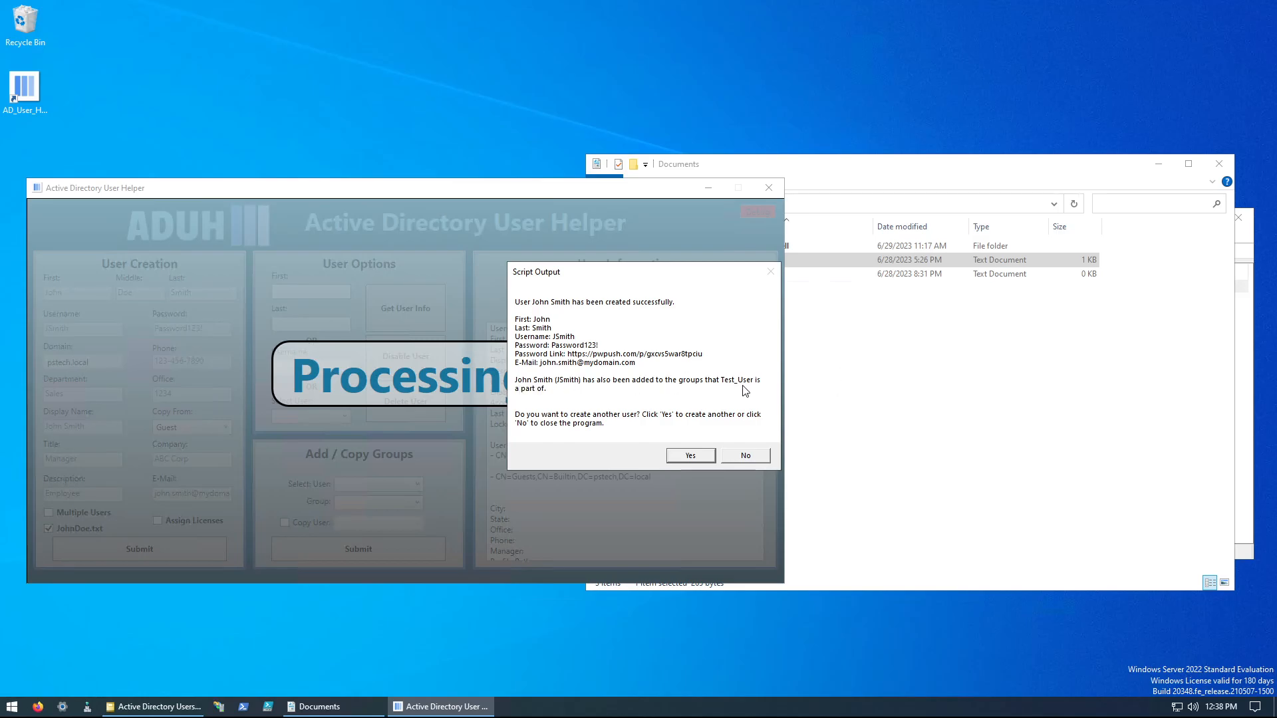
left_click(679, 460)
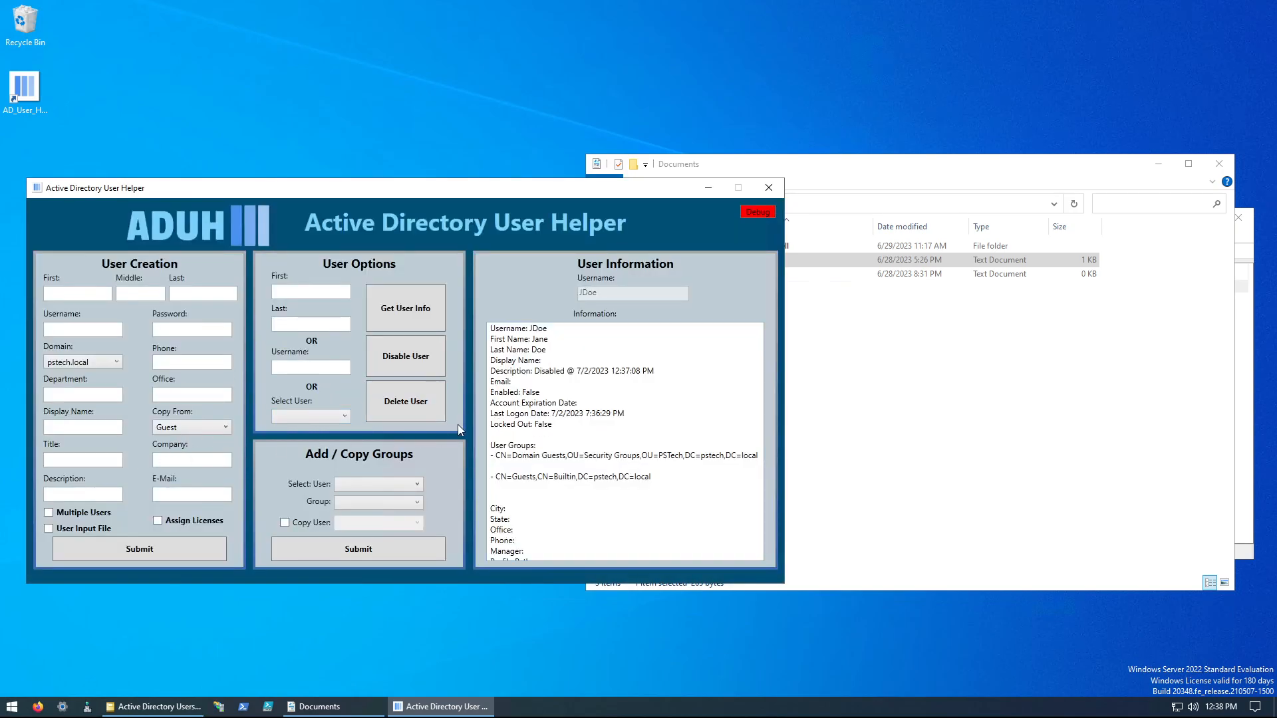
Step: Retrieve the information of the user created from the file and examine its attributes and group memberships
left_click(344, 416)
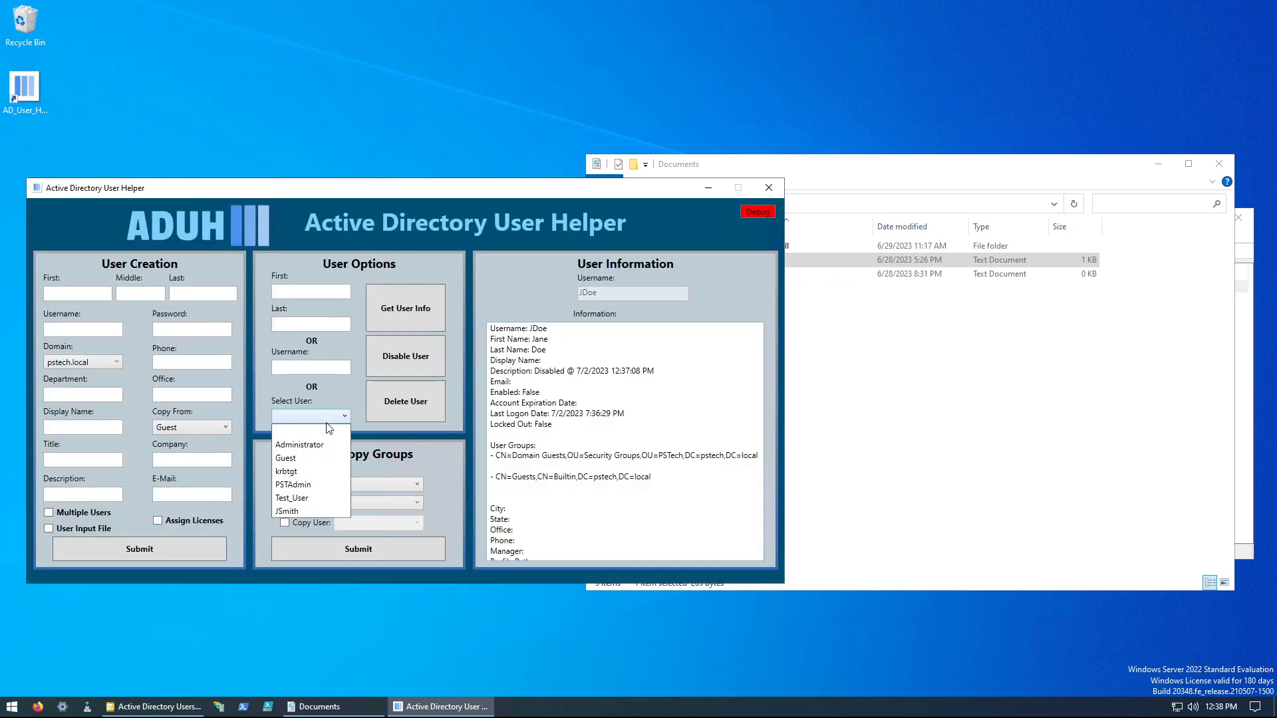
left_click(291, 511)
left_click(416, 308)
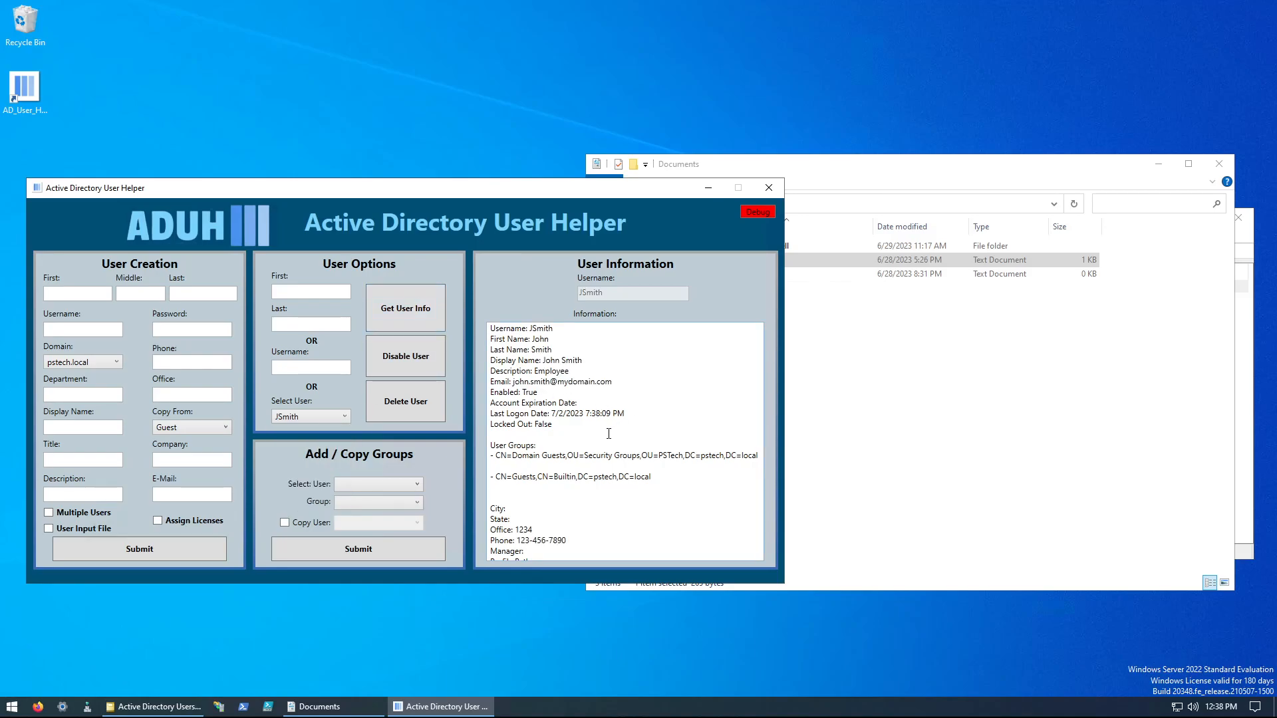
scroll(602, 452, "down", 2)
scroll(609, 459, "up", 2)
scroll(617, 469, "down", 2)
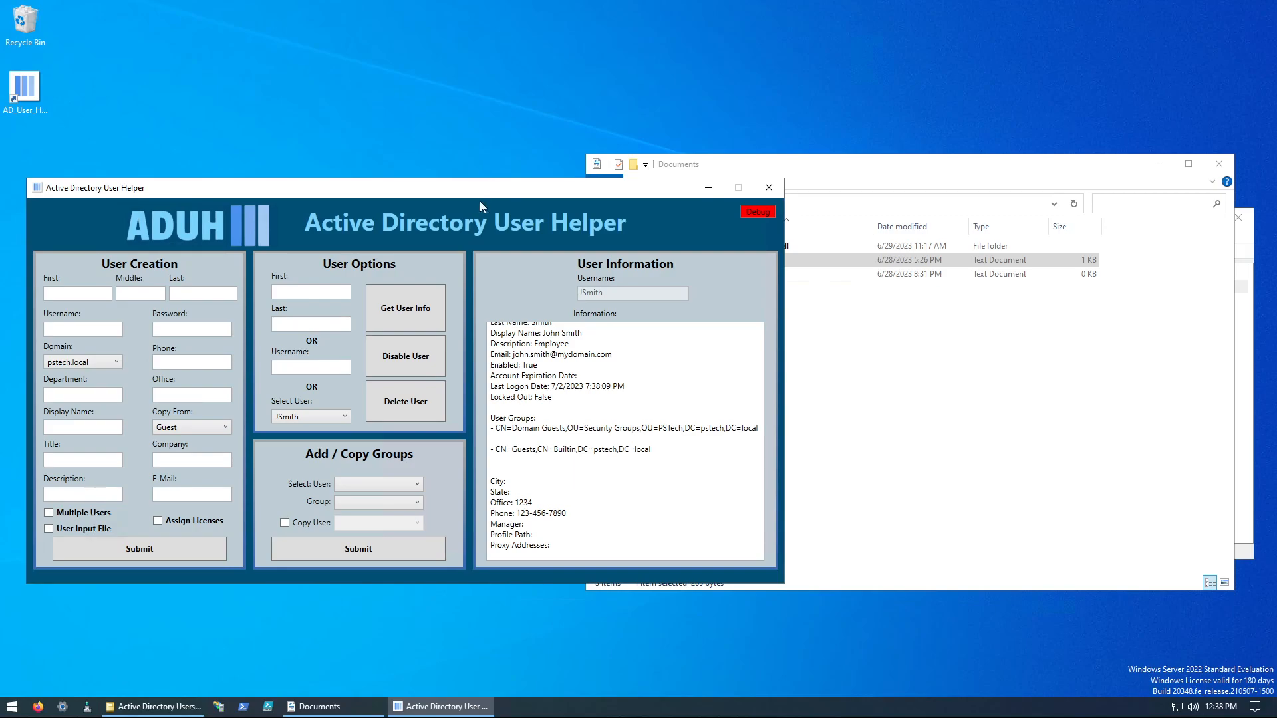
scroll(635, 400, "up", 2)
scroll(630, 397, "down", 2)
scroll(563, 414, "up", 2)
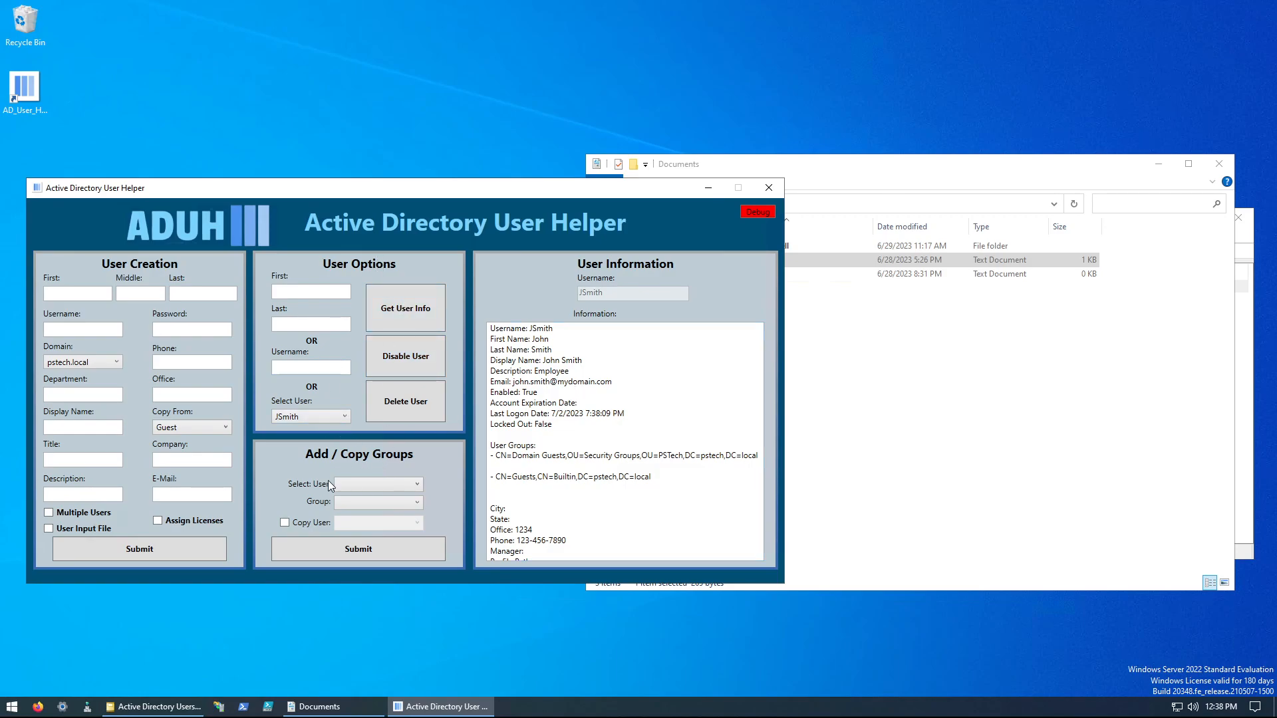
Step: Add the user created from the file to the Remote Desktop Users group
left_click(355, 486)
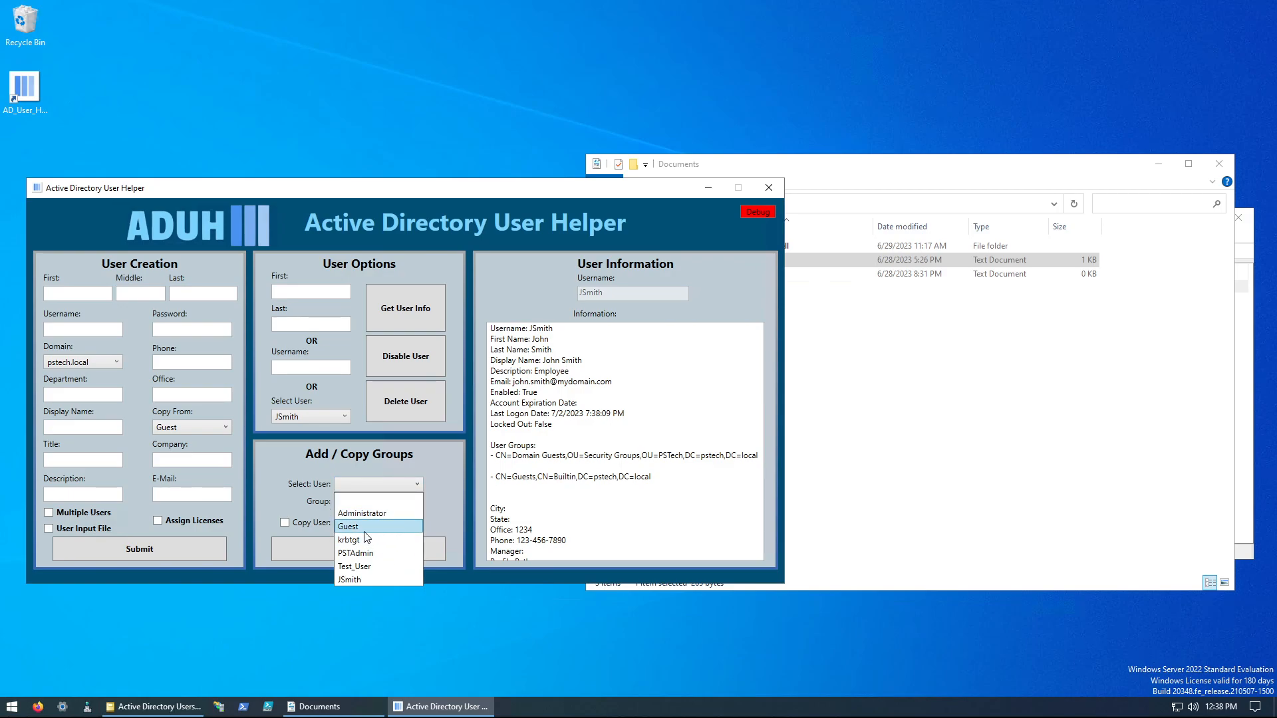
left_click(354, 580)
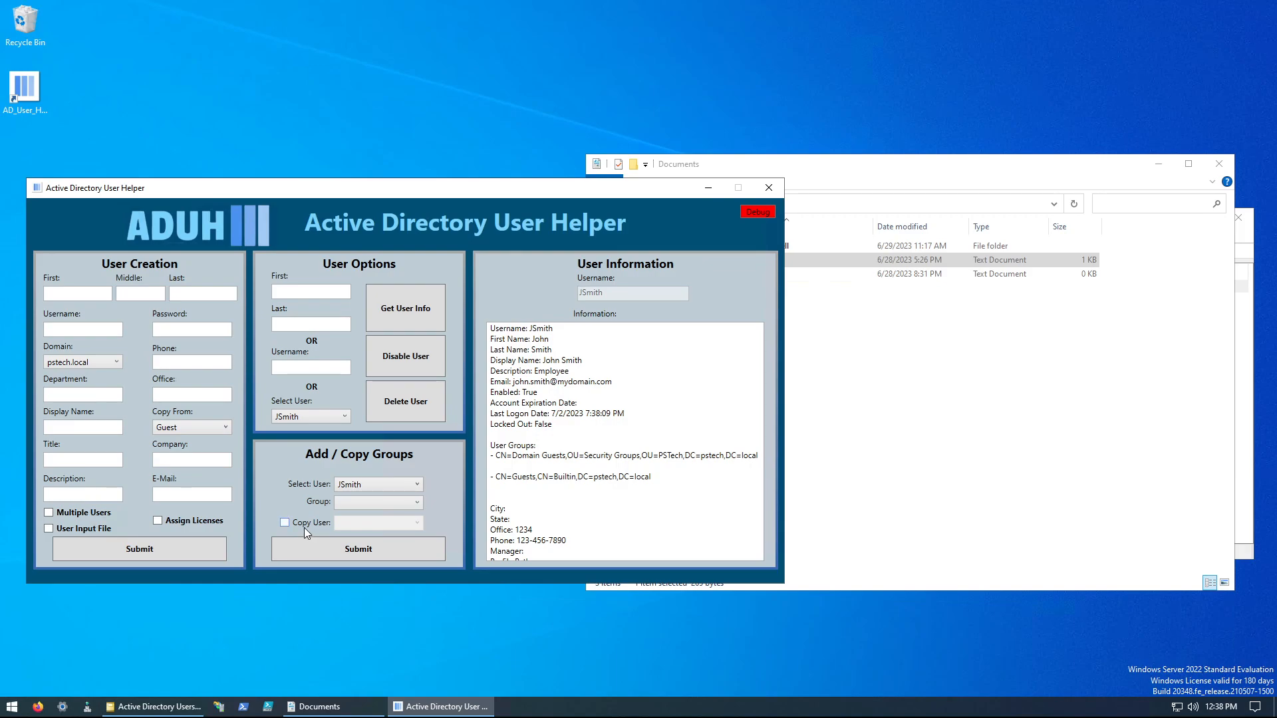
left_click(383, 503)
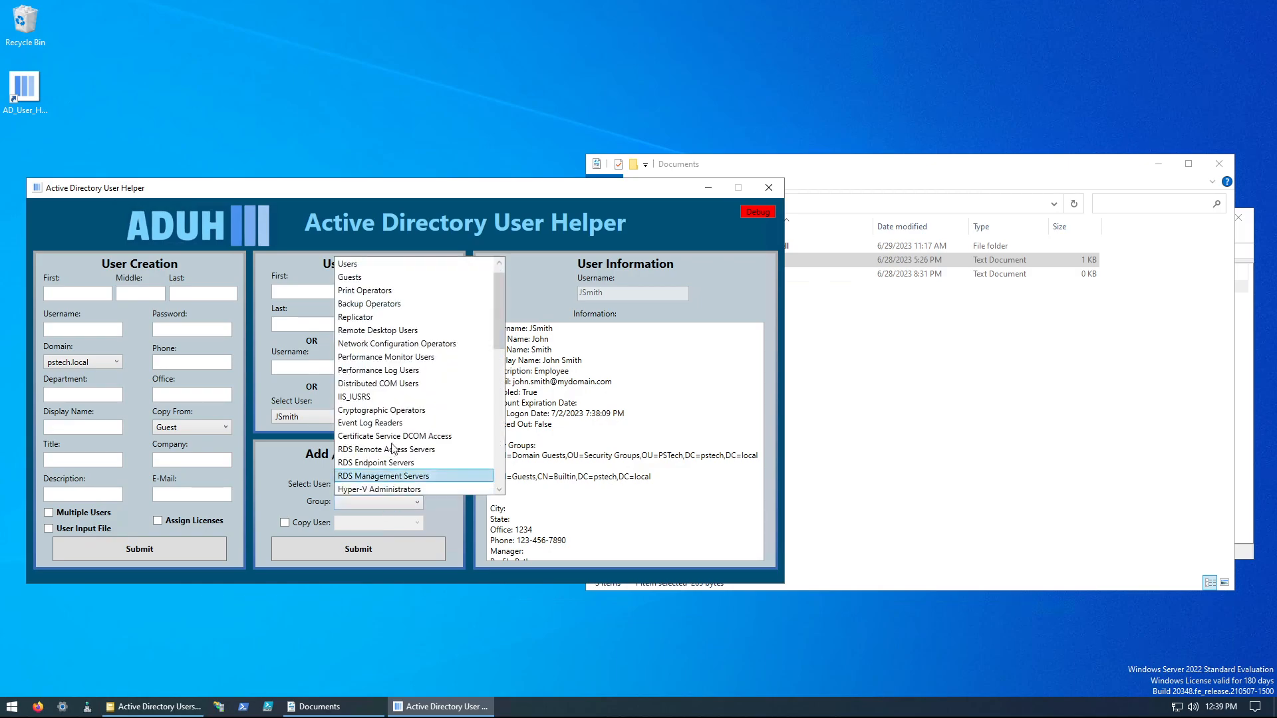
left_click(379, 331)
left_click(373, 549)
left_click(743, 396)
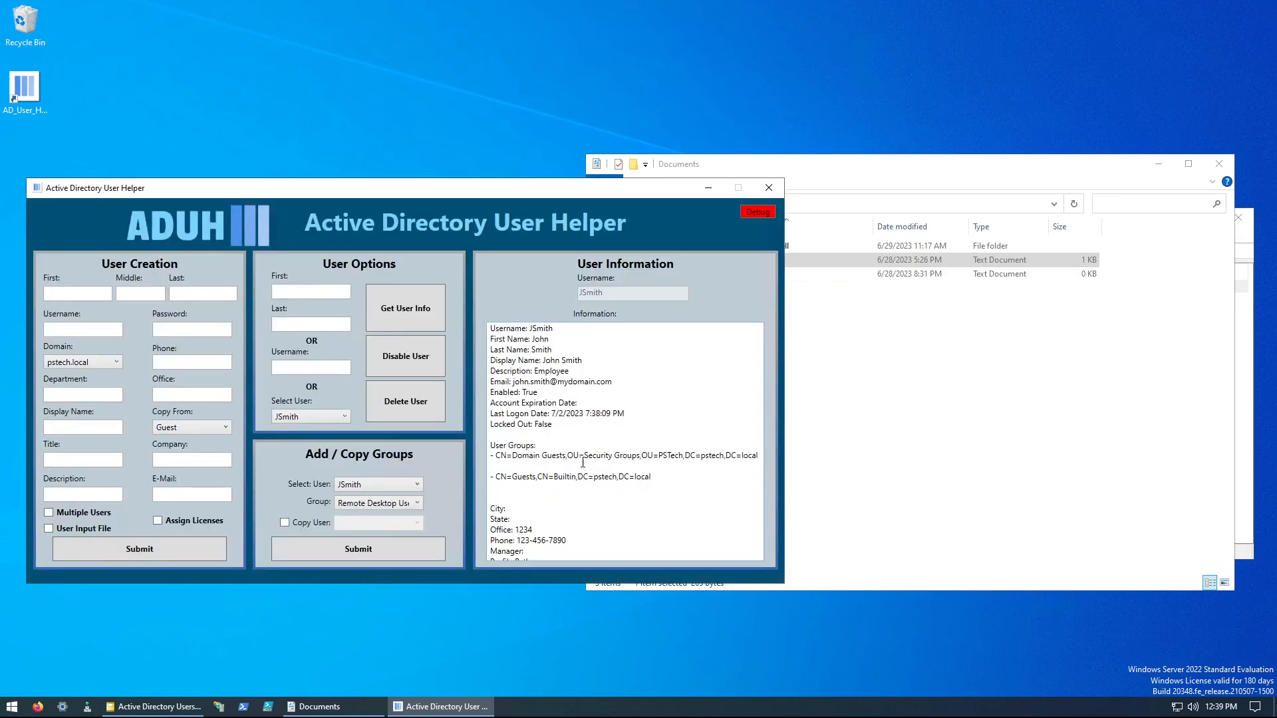
Step: Retrieve the file-created user's information again and check for the Remote Desktop Users membership
left_click(406, 311)
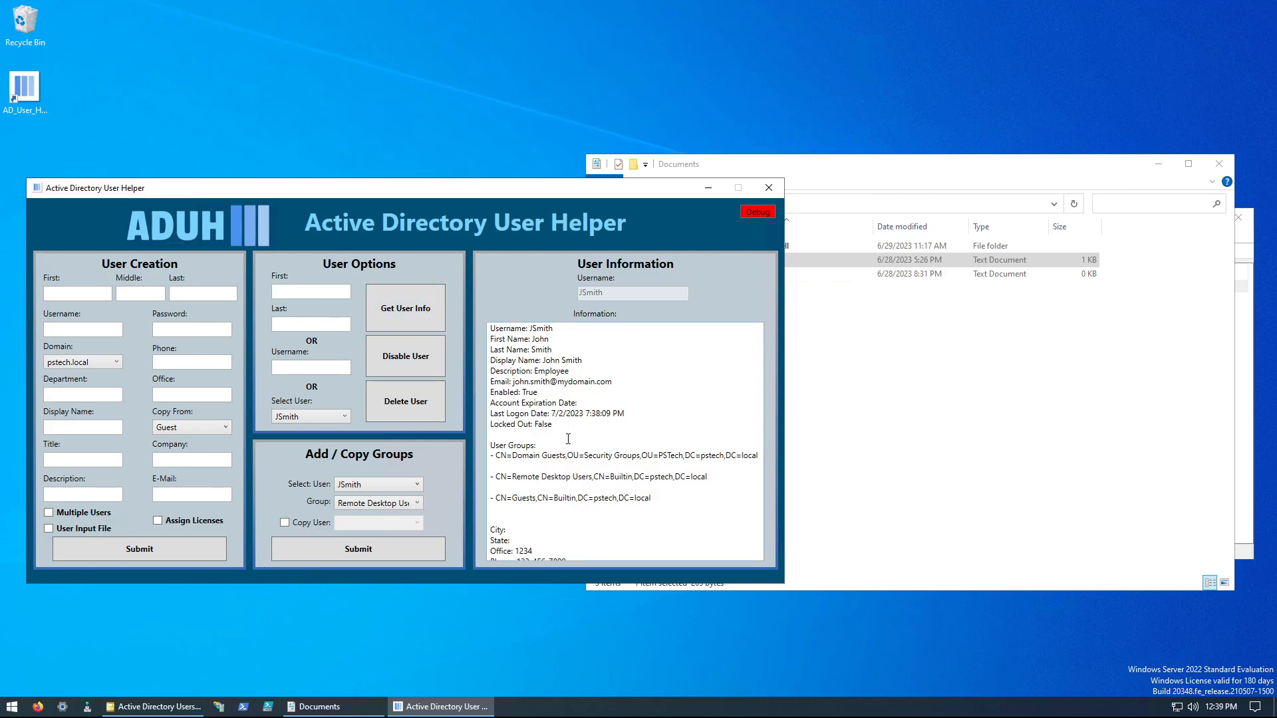
left_click_drag(511, 479, 592, 477)
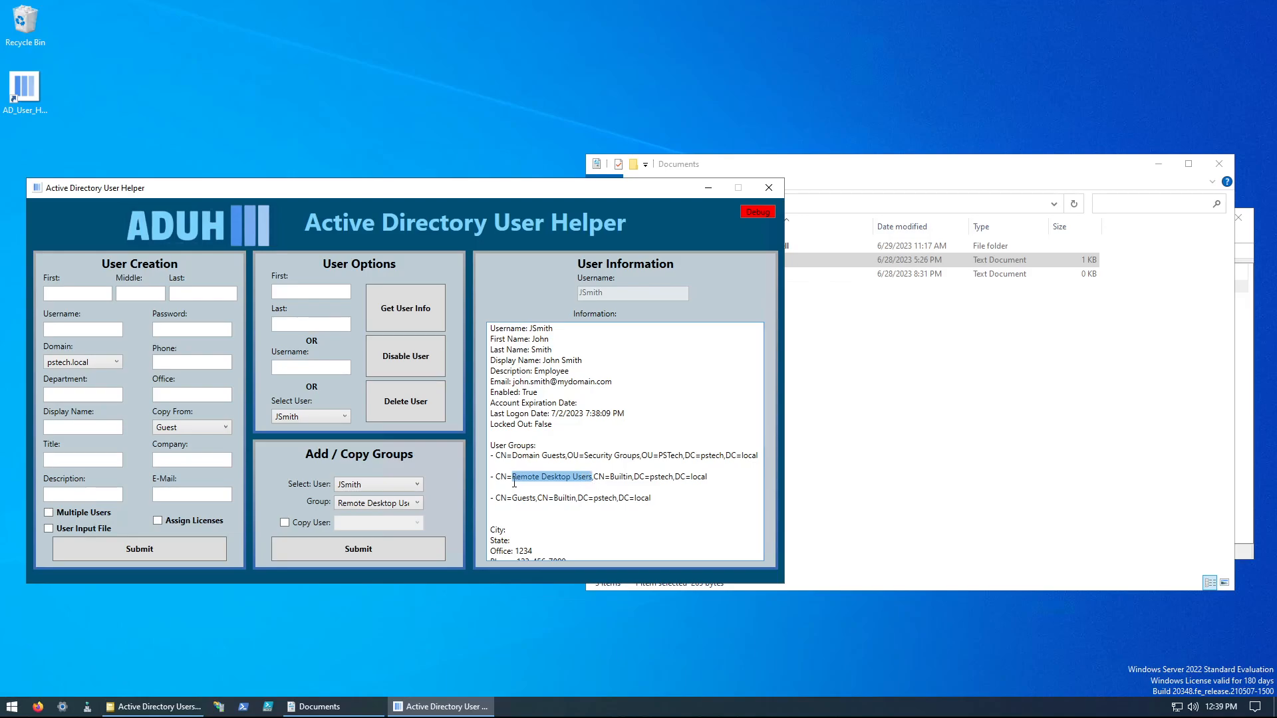
left_click(514, 482)
Step: Load JohnDoe.txt to fill the user creation form, and turn off the input file option so the fields are editable
left_click(70, 527)
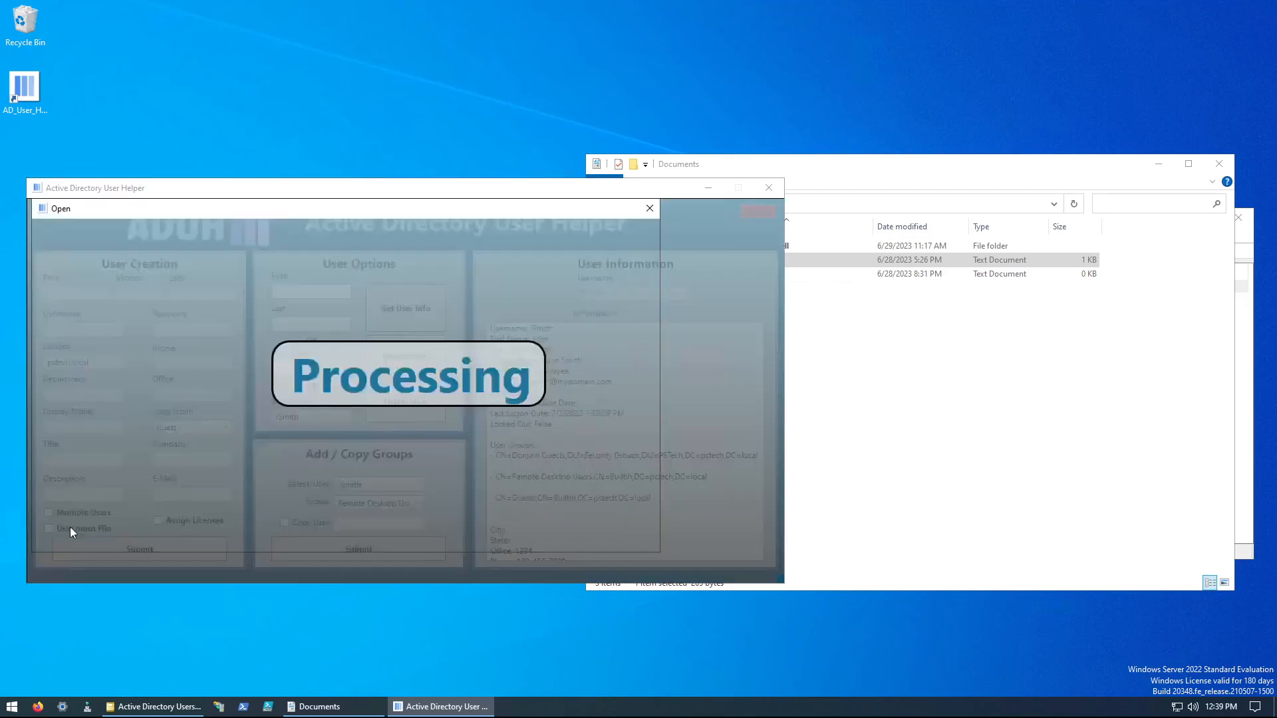
double_click(206, 310)
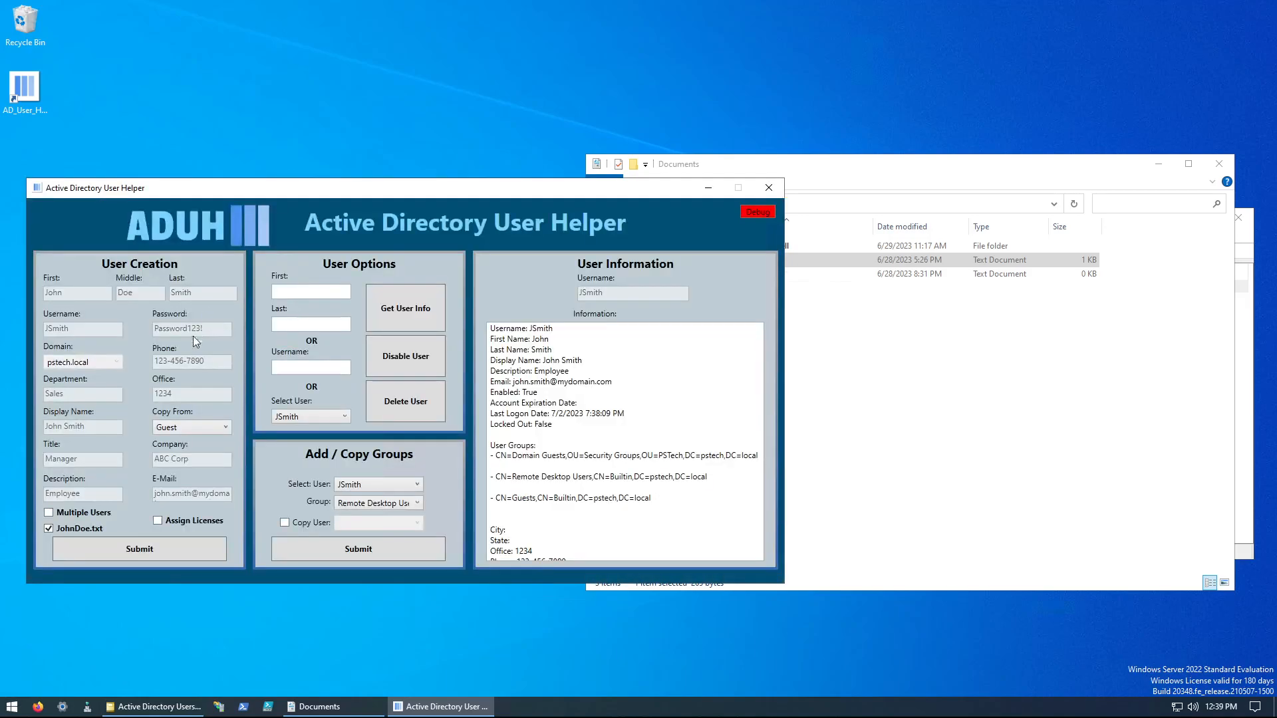
left_click(78, 528)
Step: Append 2 to the first name and username, create the user with Guest's groups, and choose to create another user
left_click(79, 293)
type("2")
left_click(110, 328)
type("2")
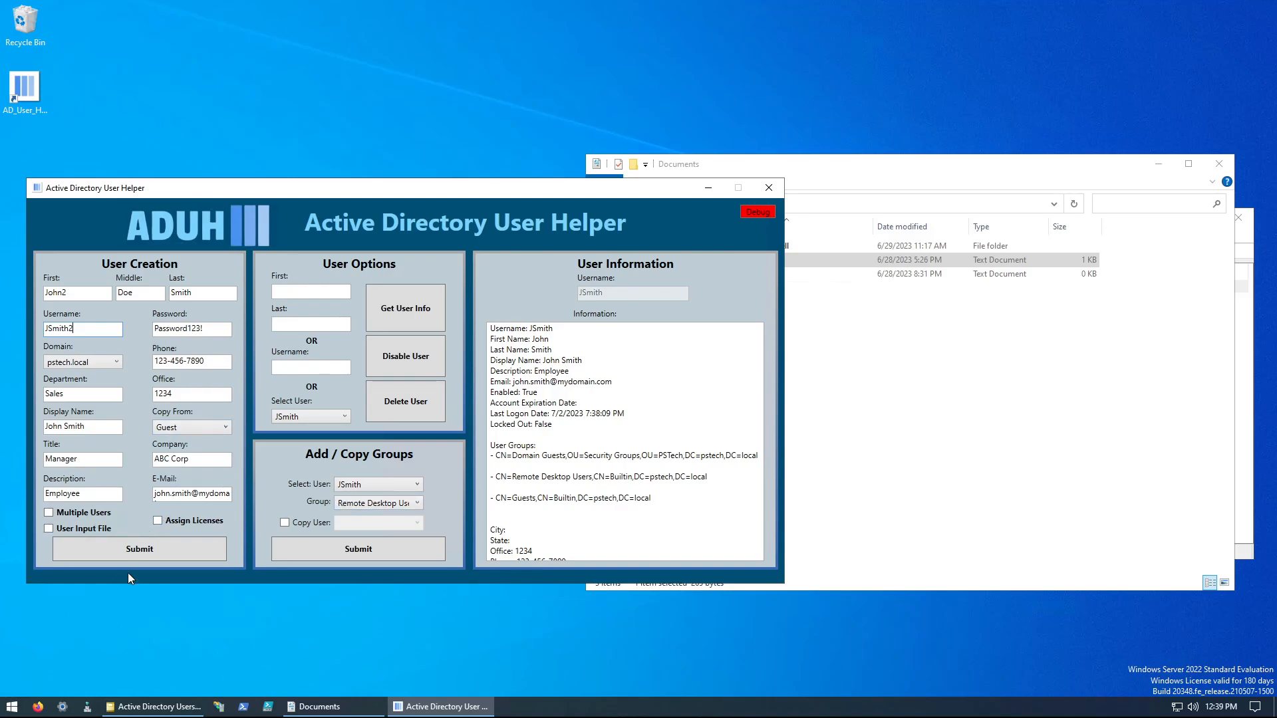
left_click(171, 550)
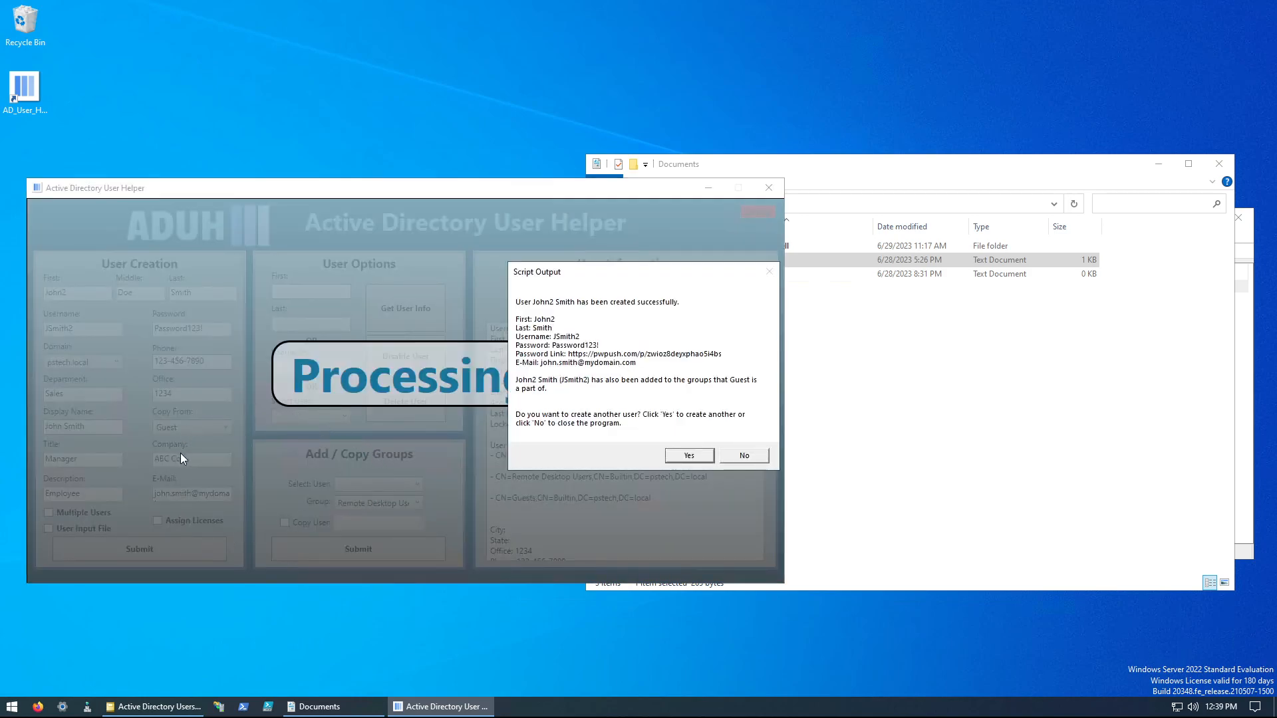
left_click(691, 459)
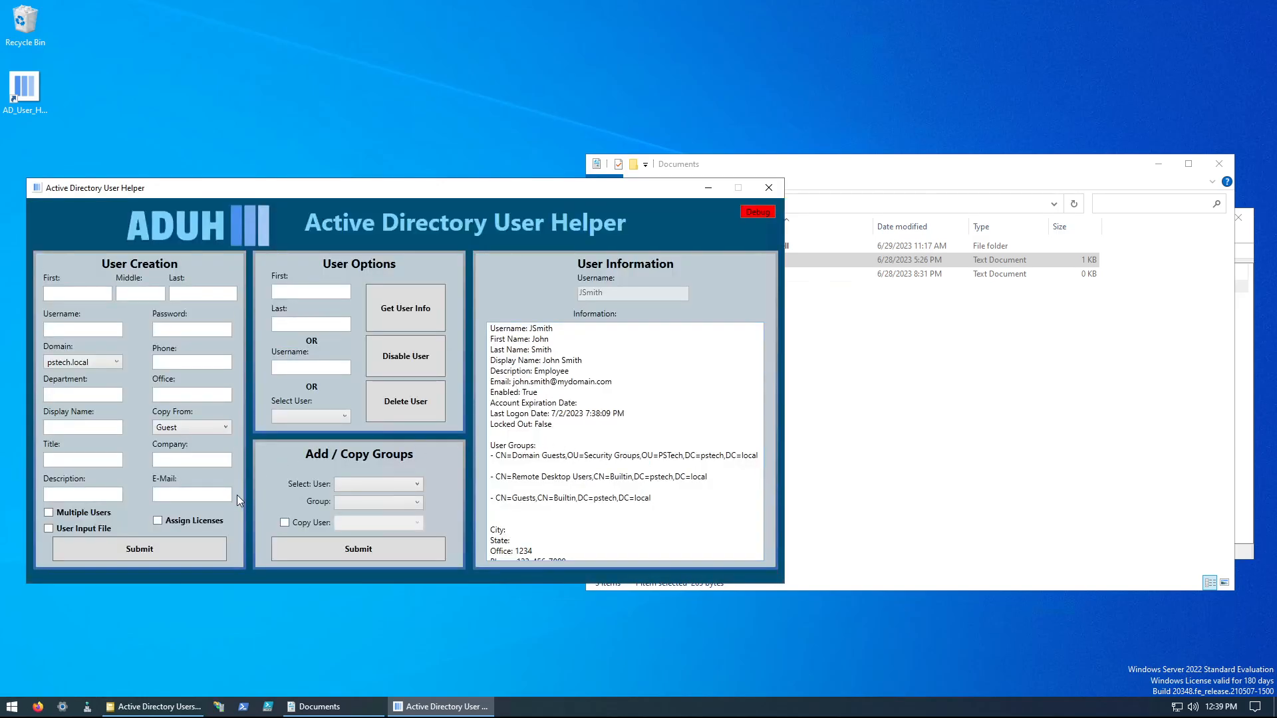
Step: Retrieve the information of the new user whose username ends in 2
left_click(343, 416)
left_click(313, 519)
left_click(427, 312)
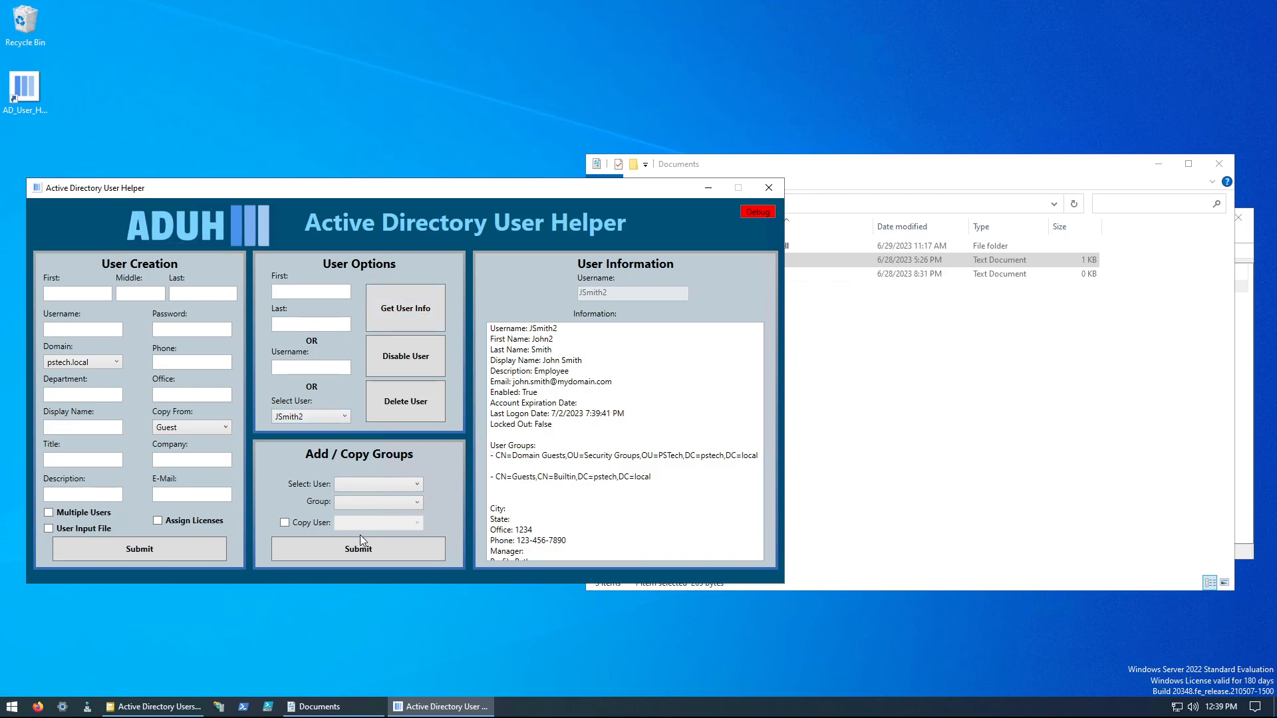
Step: Set up a group copy to the original file-created user with Administrator as the source user
left_click(350, 482)
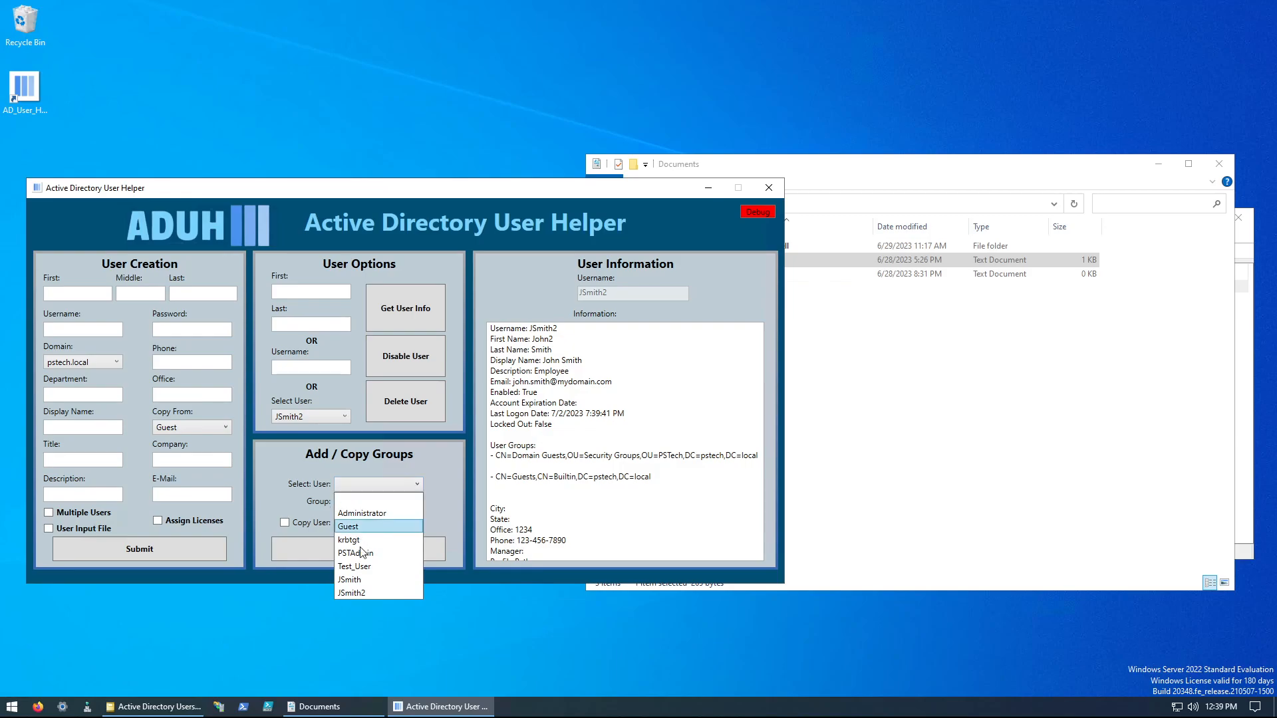
left_click(361, 580)
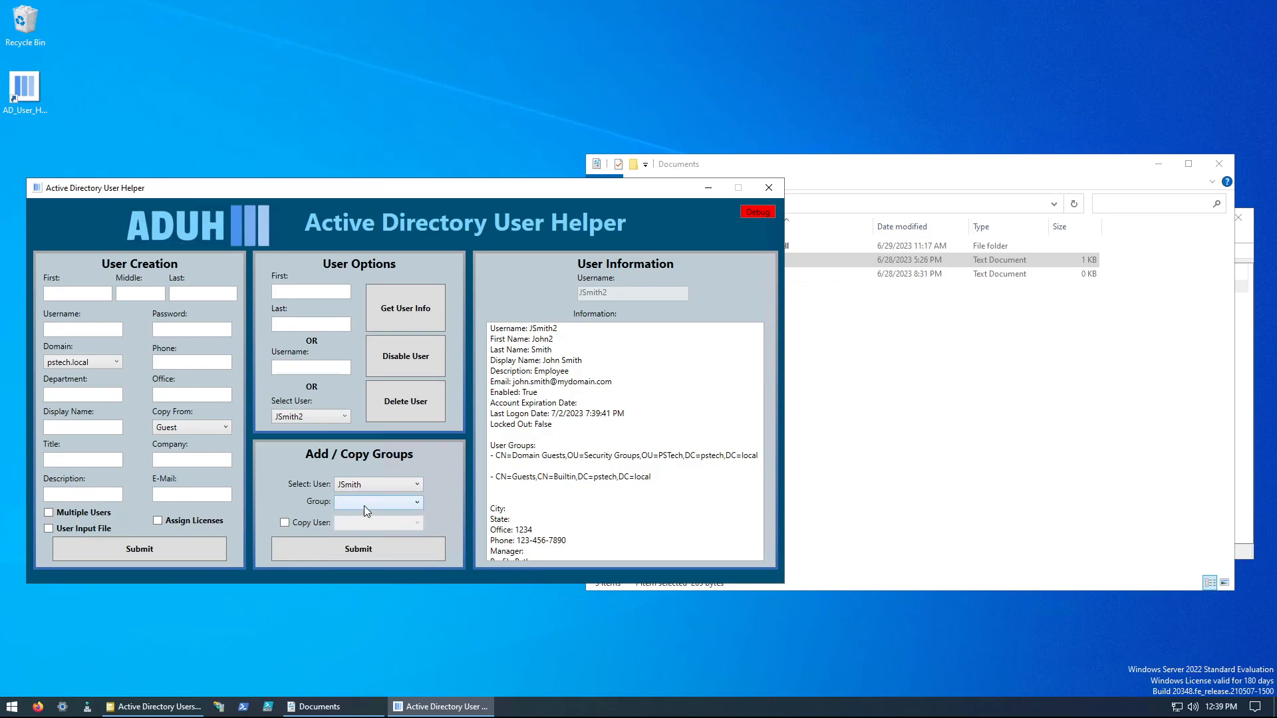
left_click(298, 524)
left_click(395, 525)
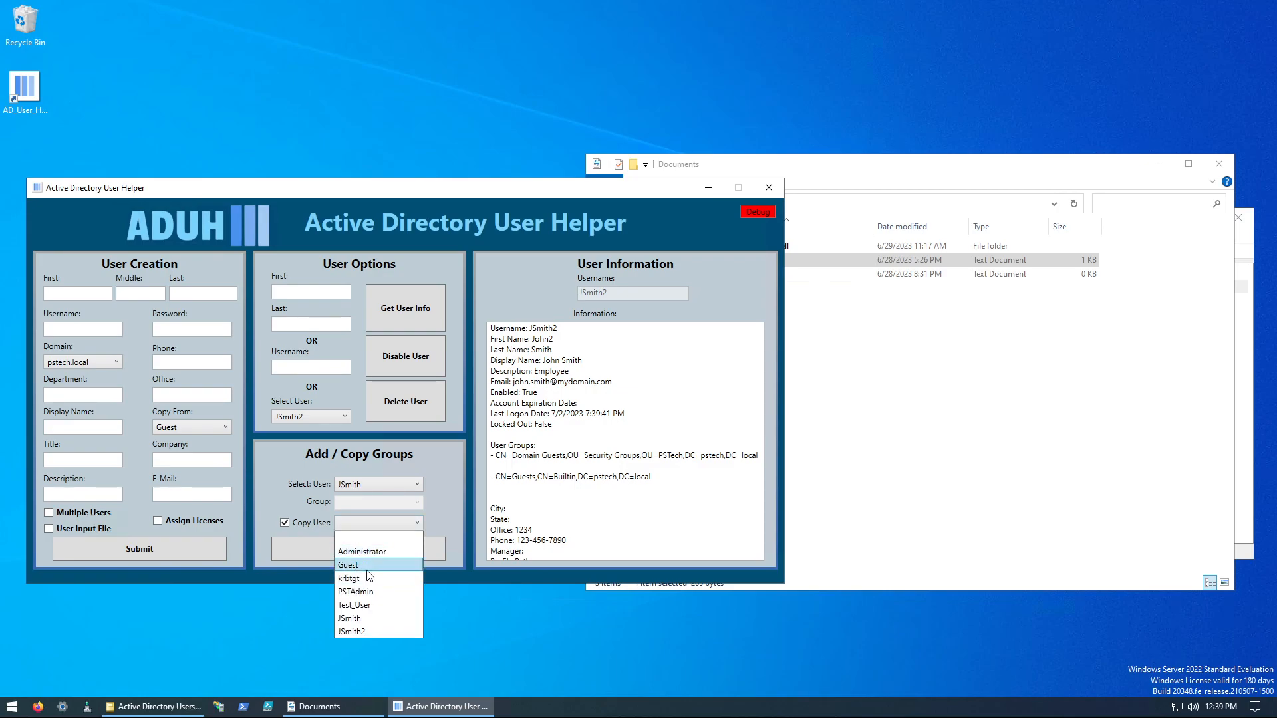
left_click(384, 554)
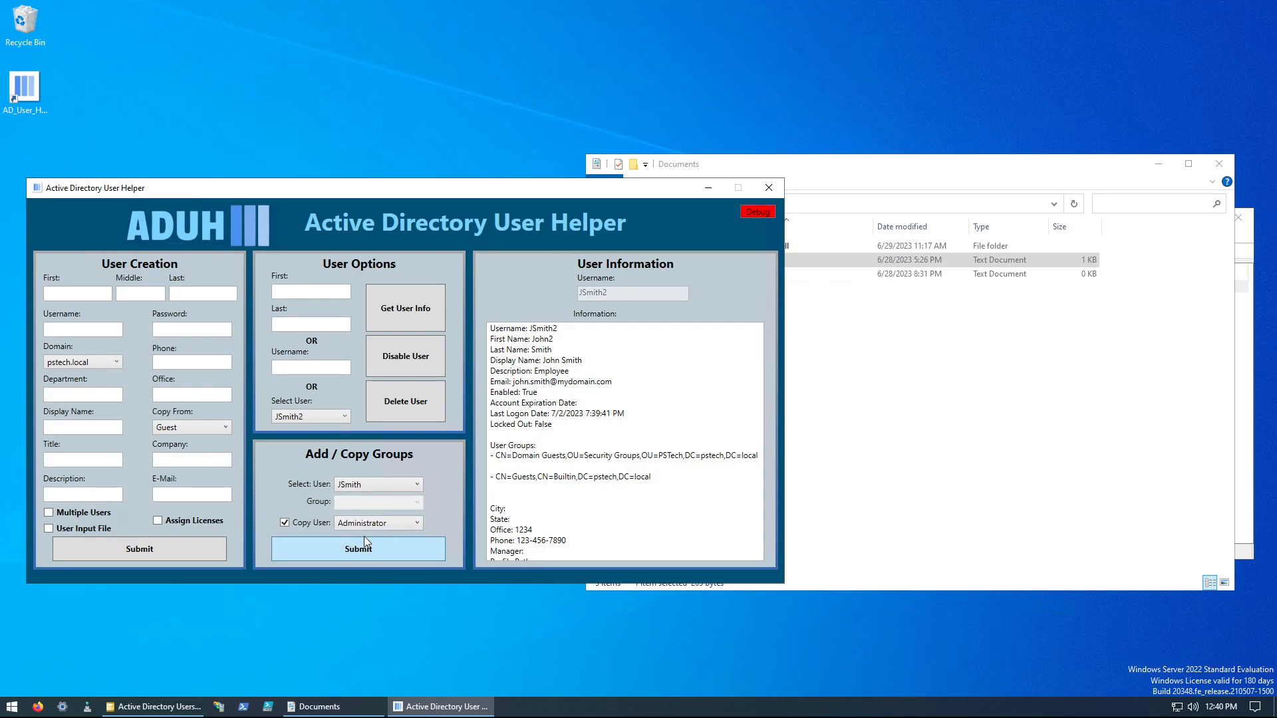
Step: Retrieve the Administrator account's information and examine its group memberships
left_click(318, 417)
left_click(310, 439)
left_click(409, 296)
scroll(561, 381, "down", 3)
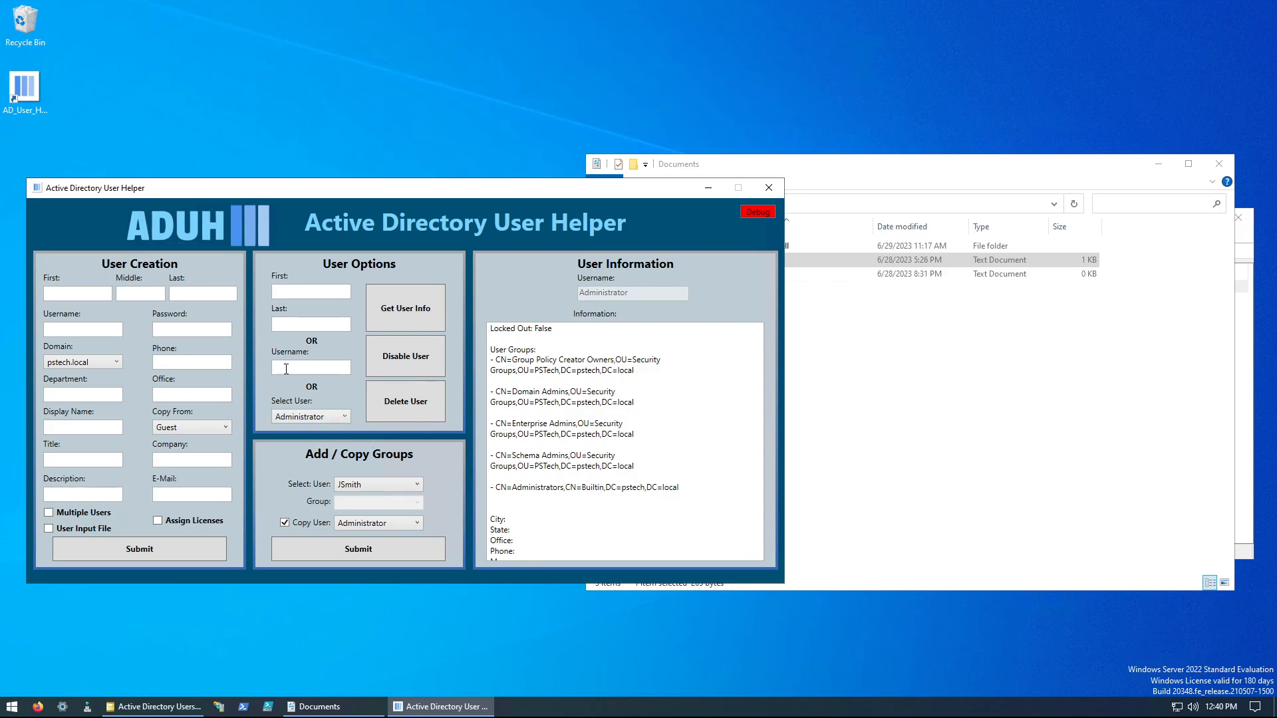
scroll(543, 430, "up", 3)
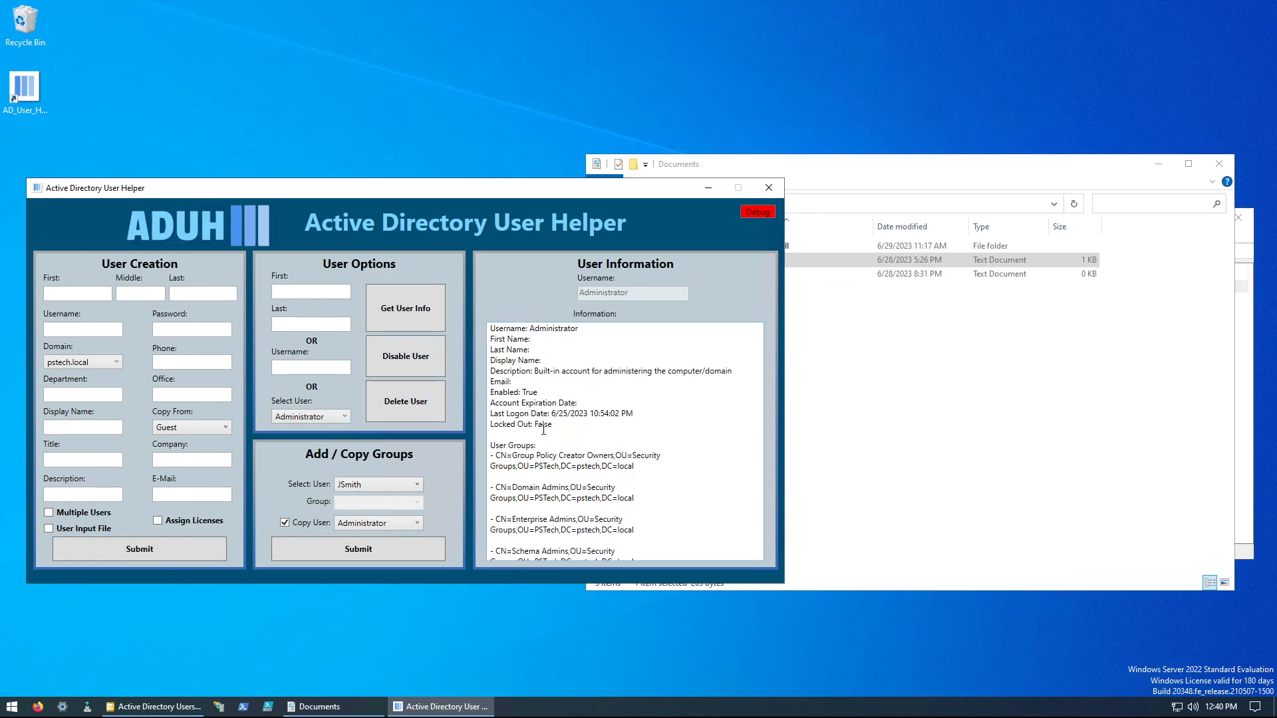
scroll(544, 430, "down", 4)
scroll(545, 425, "up", 4)
Step: Retrieve the original file-created user's information to check its groups before the copy
left_click(332, 419)
left_click(309, 517)
left_click(421, 320)
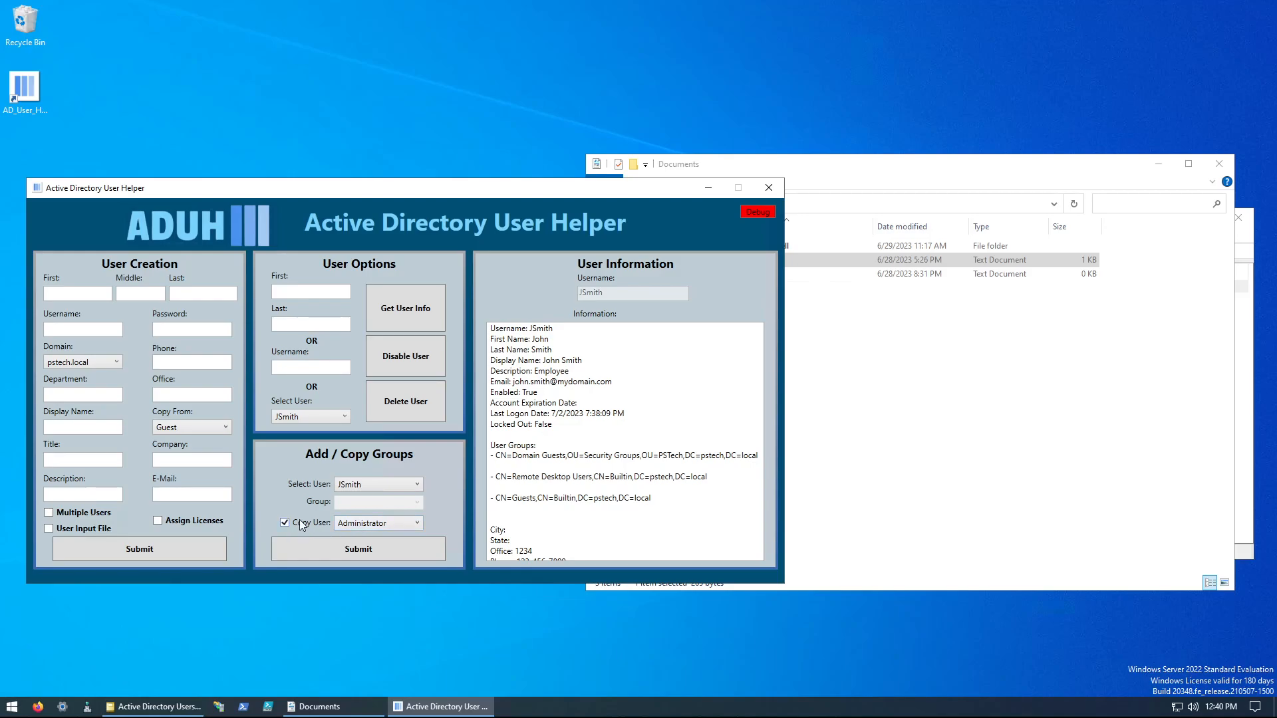
Step: Copy all of Administrator's group memberships to the original file-created user
left_click(374, 523)
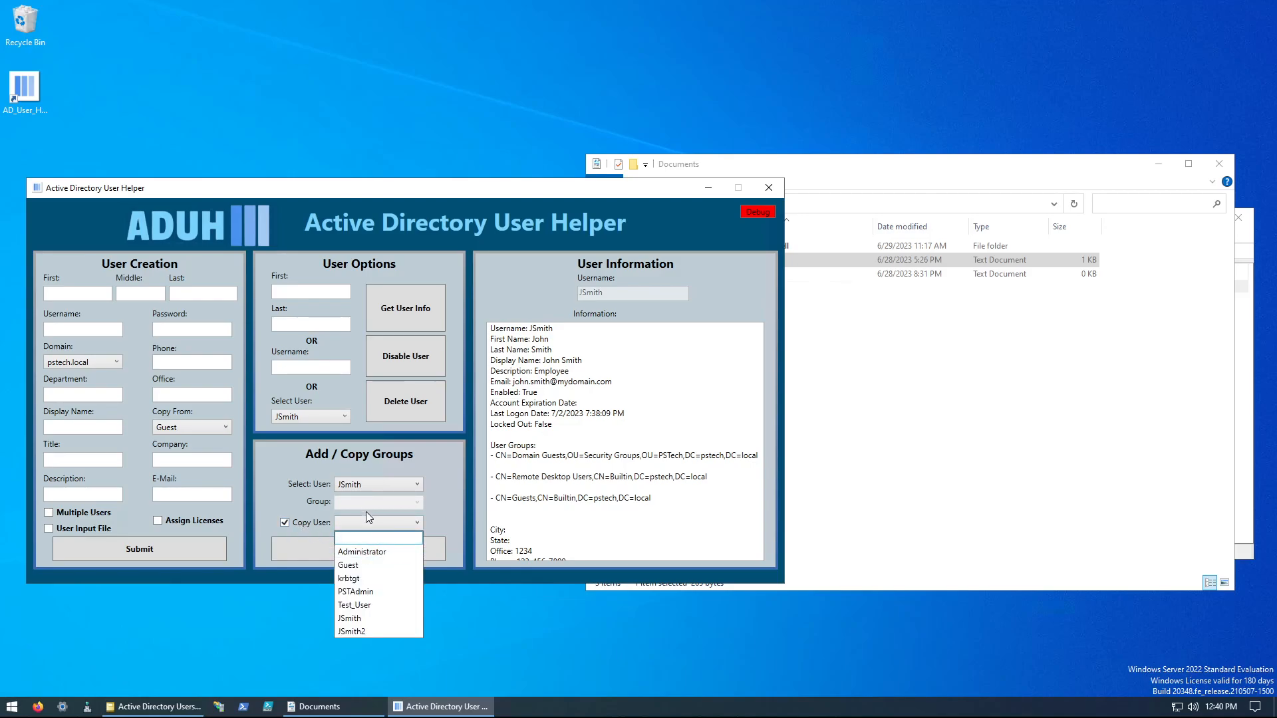
left_click(359, 556)
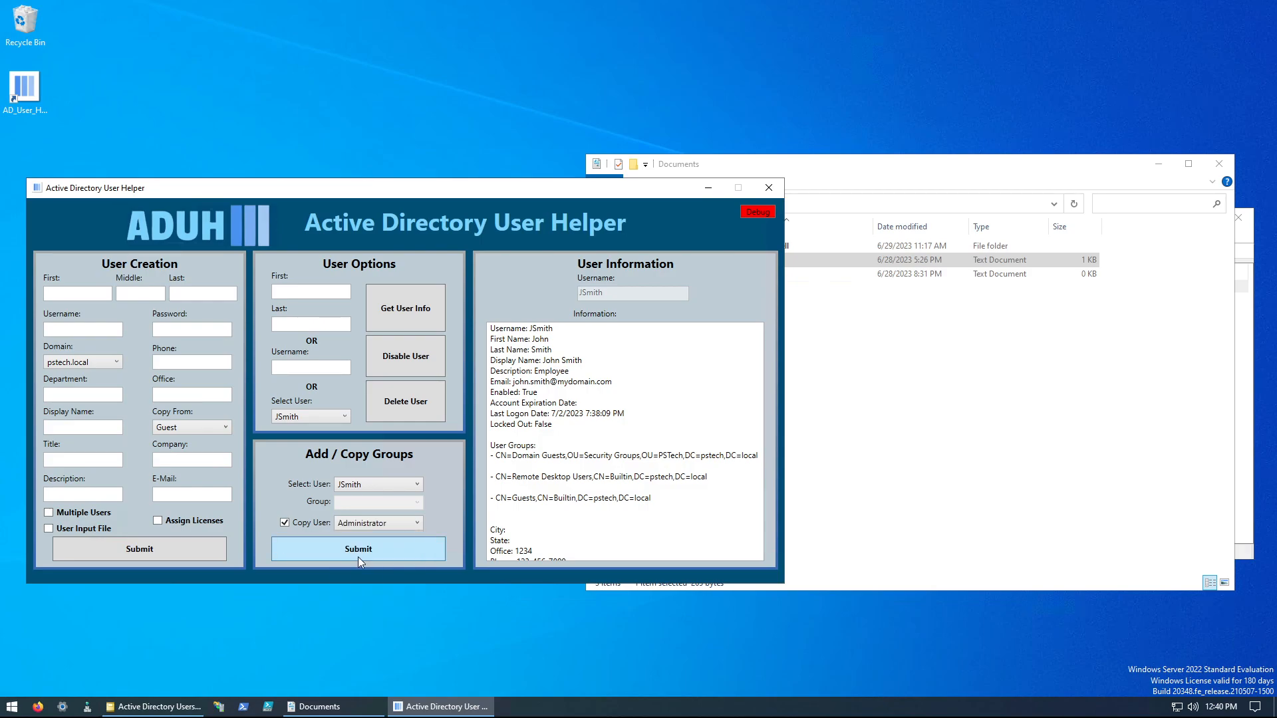
left_click(323, 553)
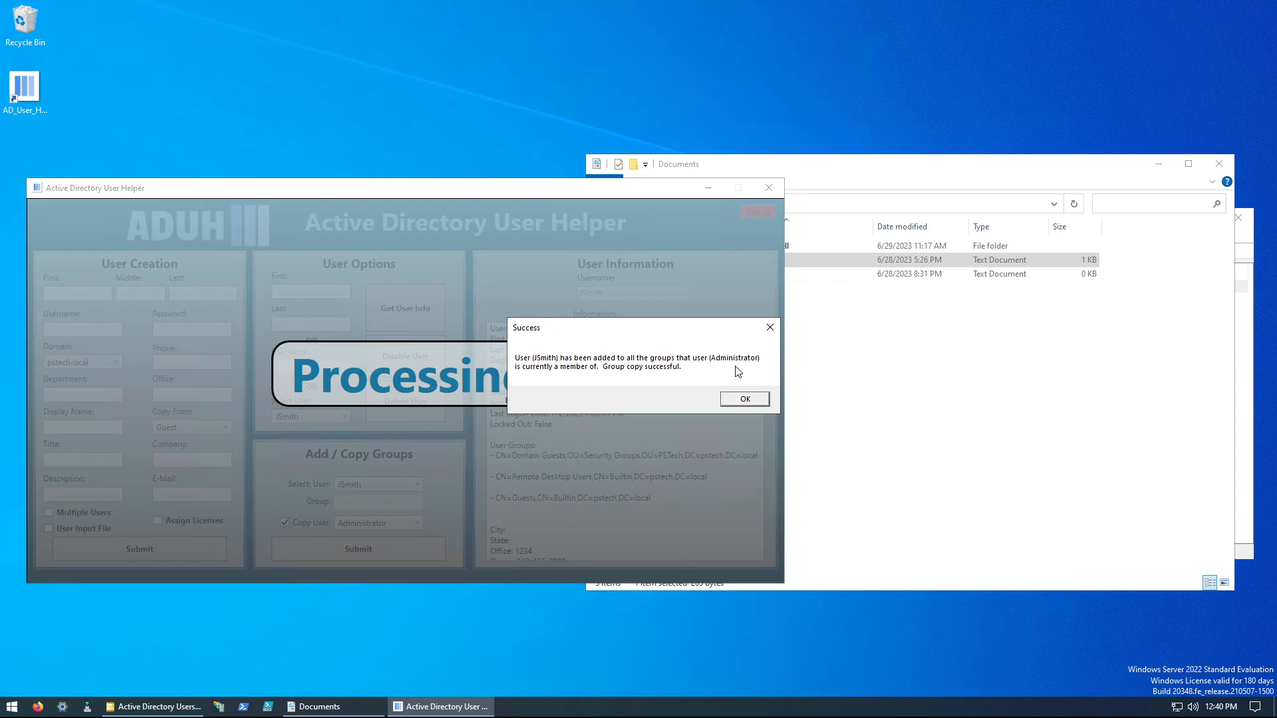
left_click(752, 402)
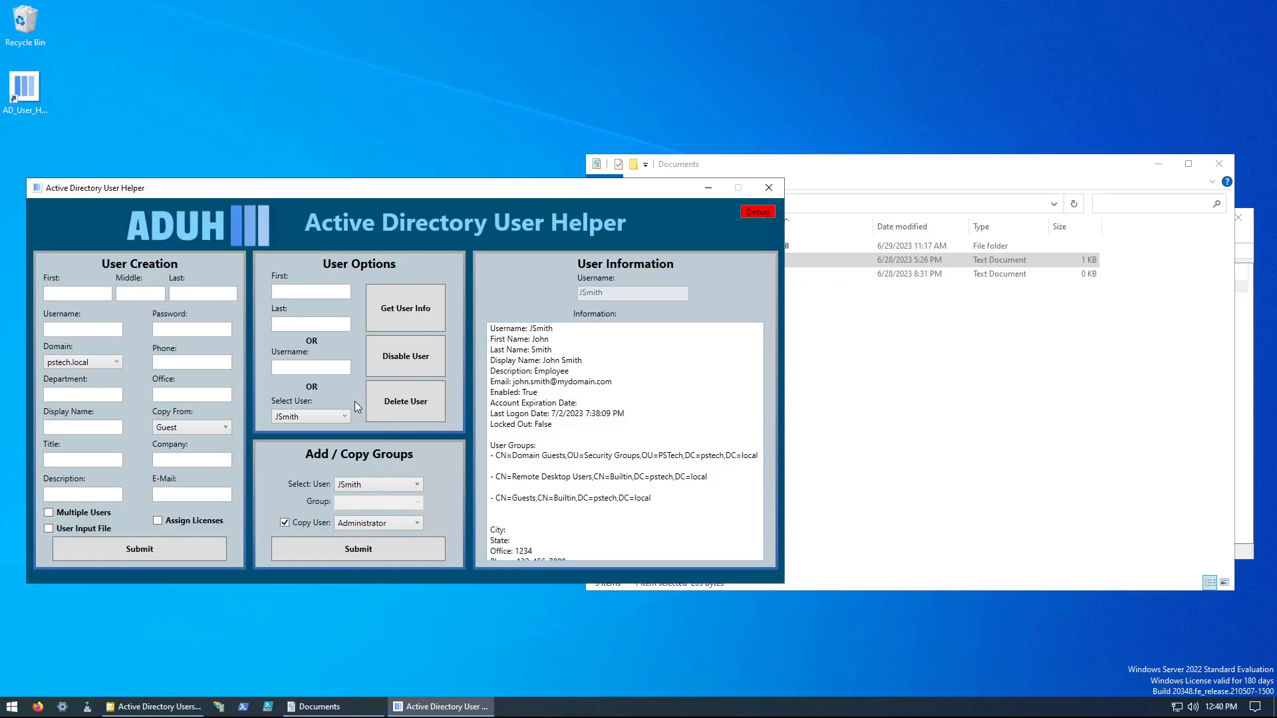
Step: Retrieve the original file-created user's information and examine the group memberships copied from Administrator
left_click(401, 308)
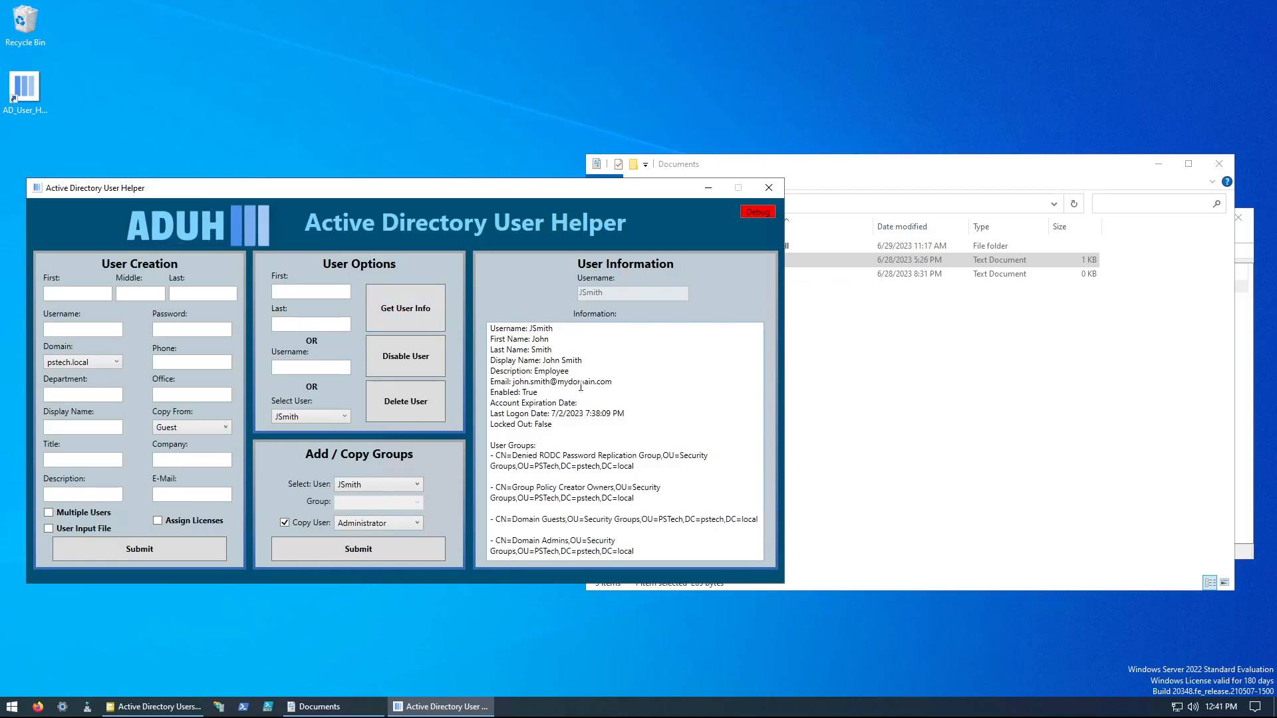
scroll(581, 387, "down", 4)
scroll(580, 387, "down", 1)
scroll(581, 387, "up", 5)
scroll(580, 387, "down", 6)
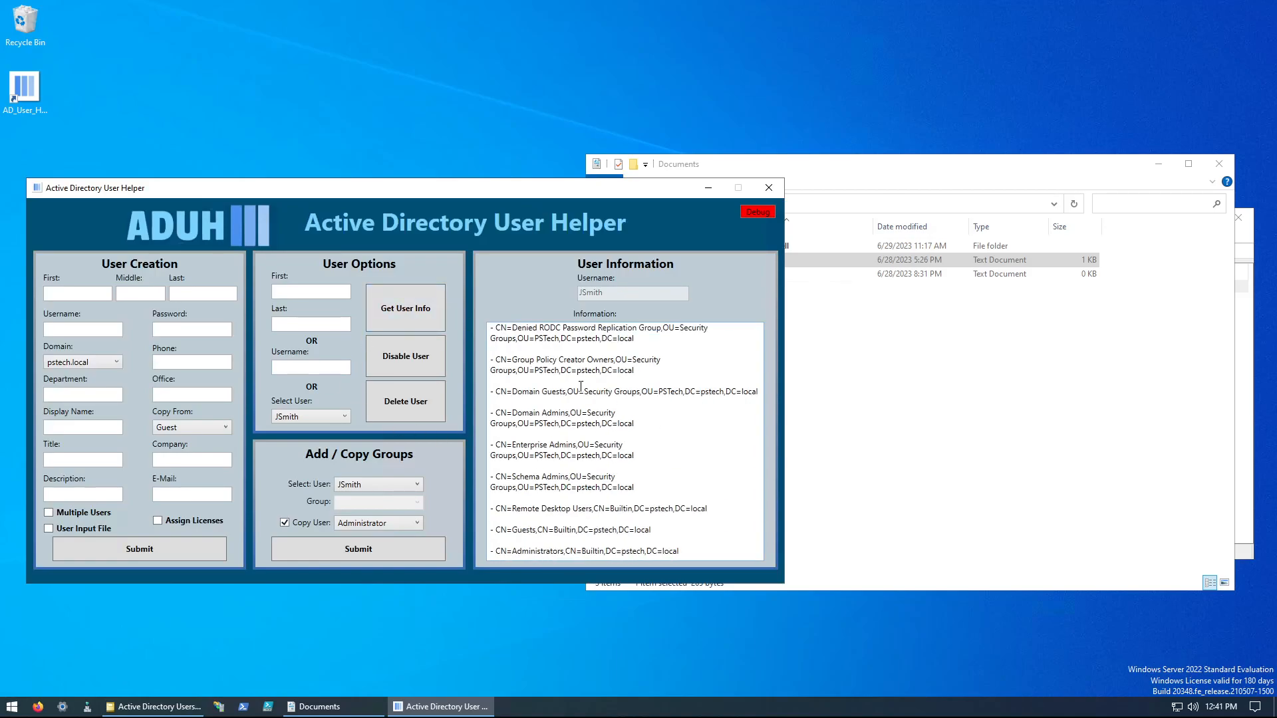
scroll(581, 387, "up", 4)
scroll(581, 387, "down", 4)
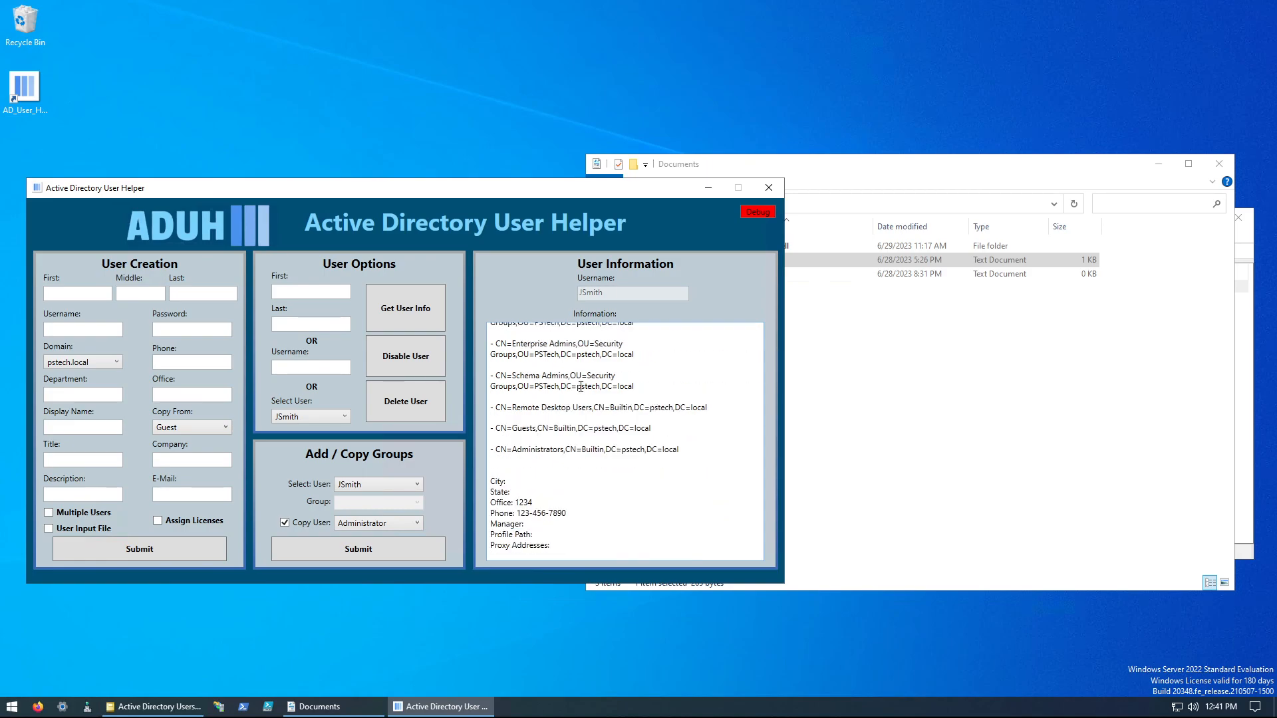
Step: Disable the original file-created user's account
left_click(310, 410)
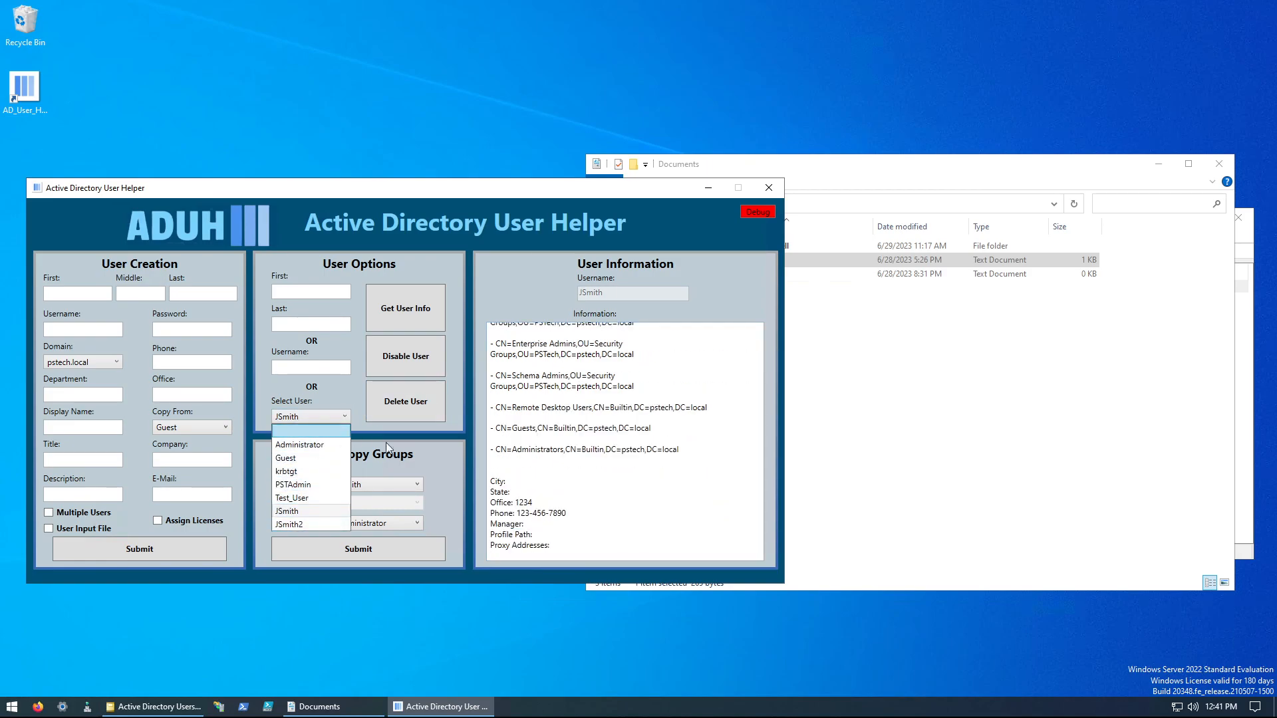
left_click(430, 465)
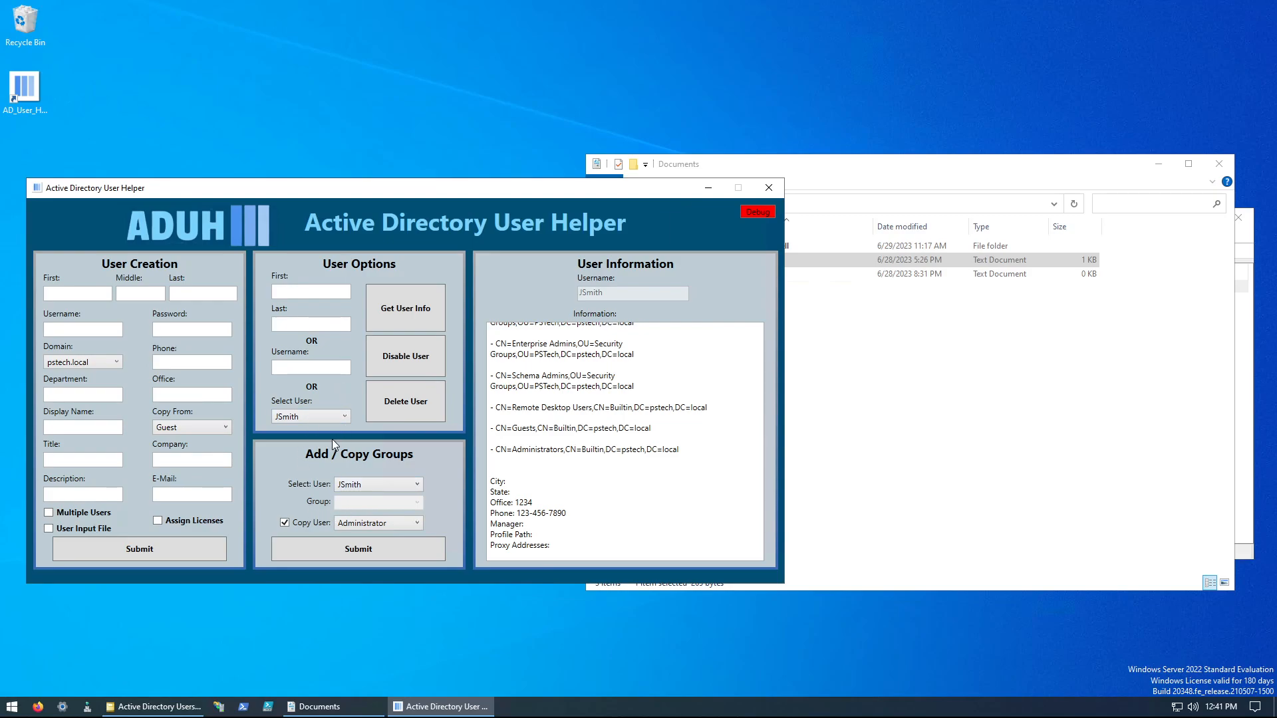
left_click(335, 419)
left_click(346, 397)
left_click(302, 413)
left_click(333, 379)
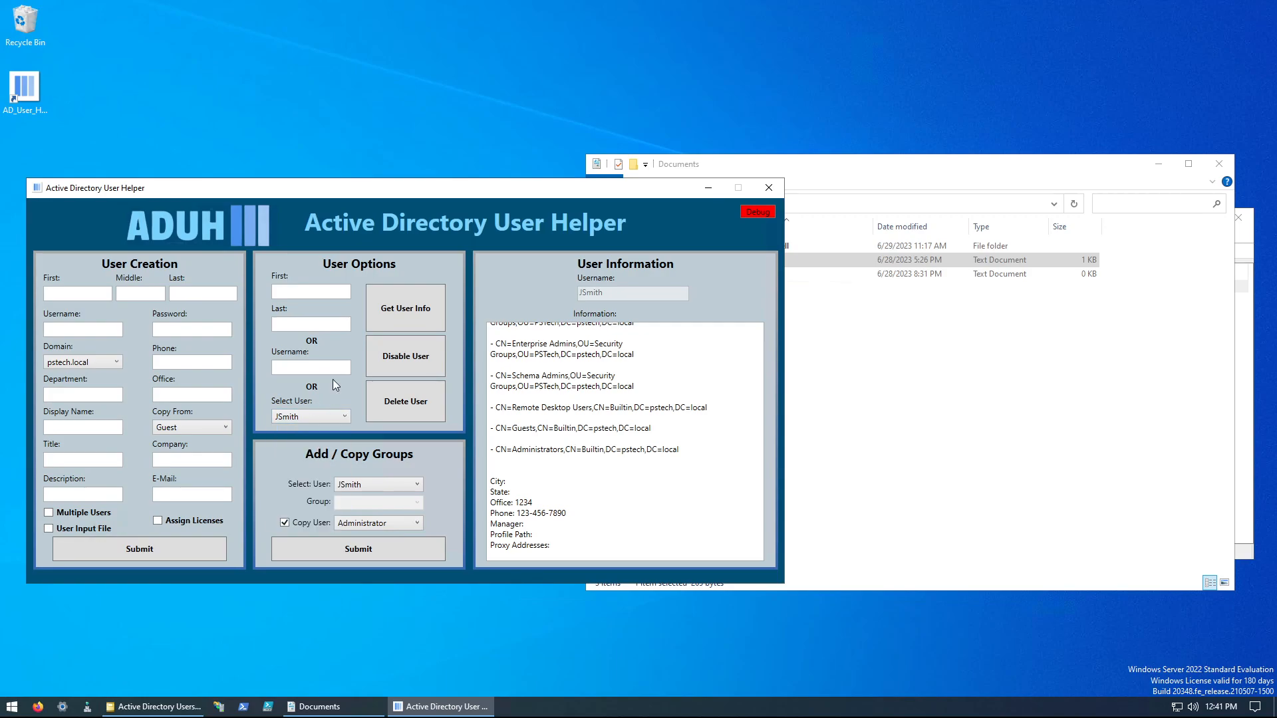
left_click(410, 356)
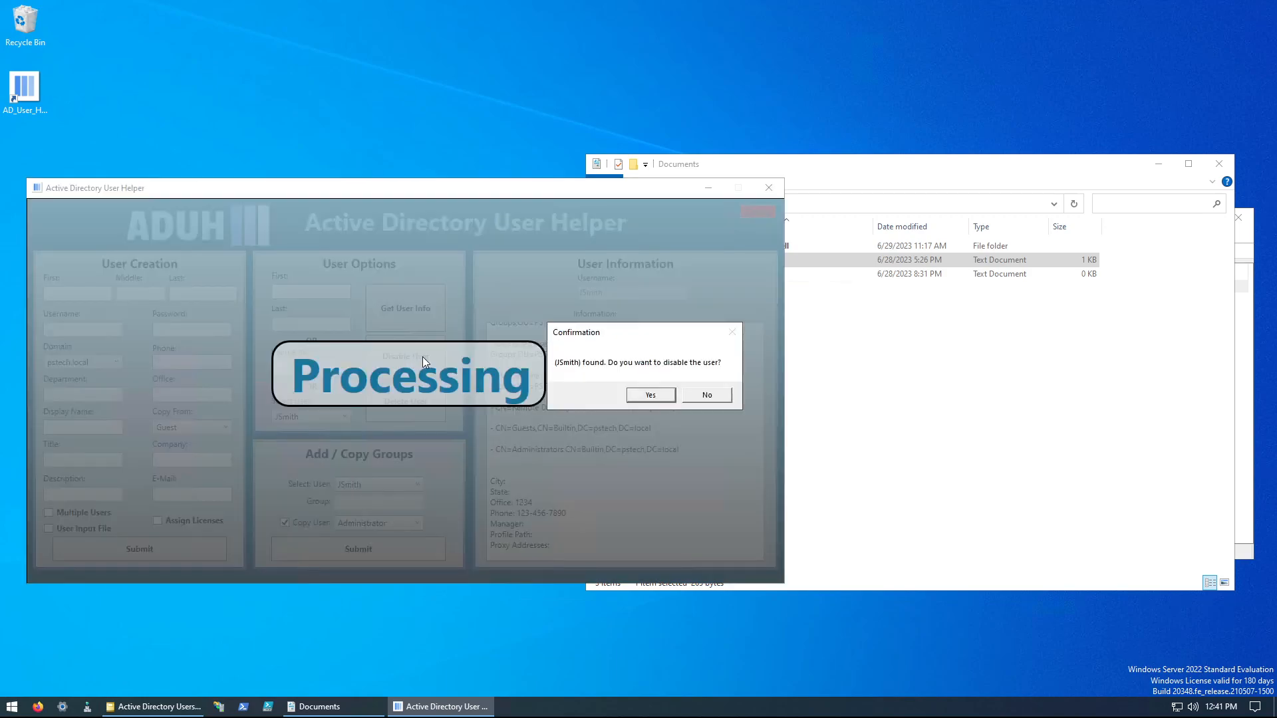
left_click(649, 396)
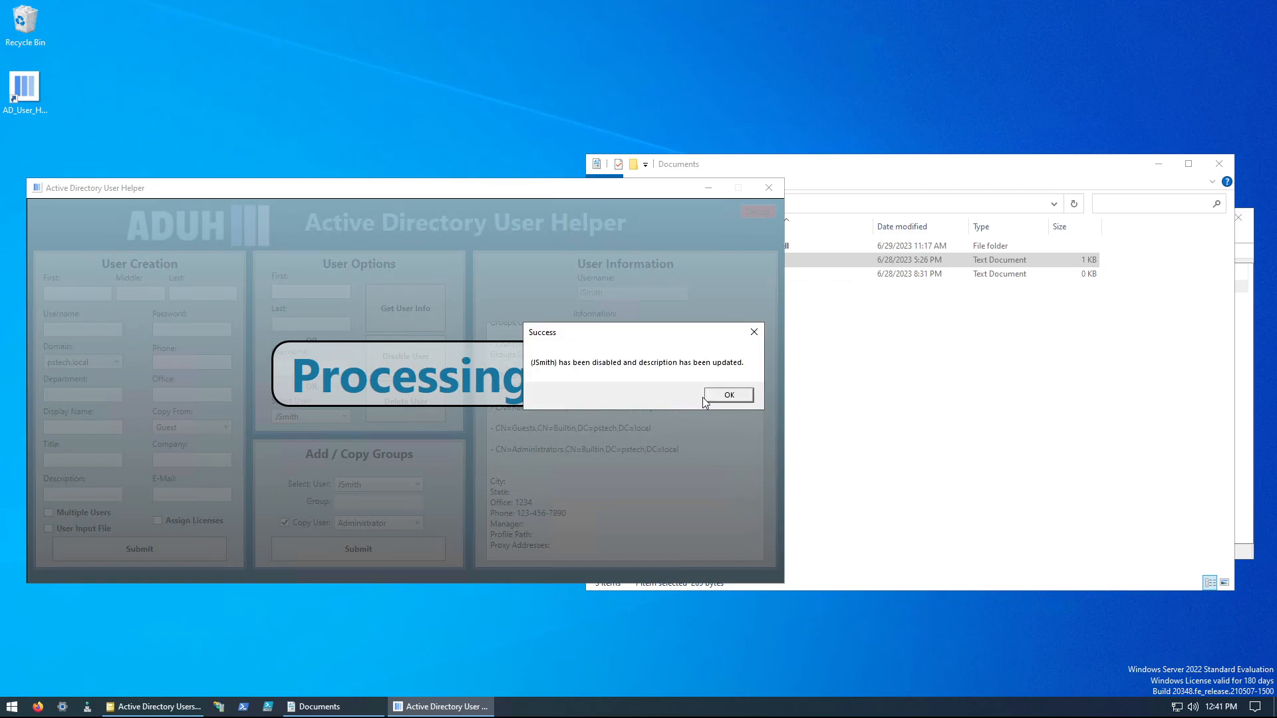
left_click(725, 396)
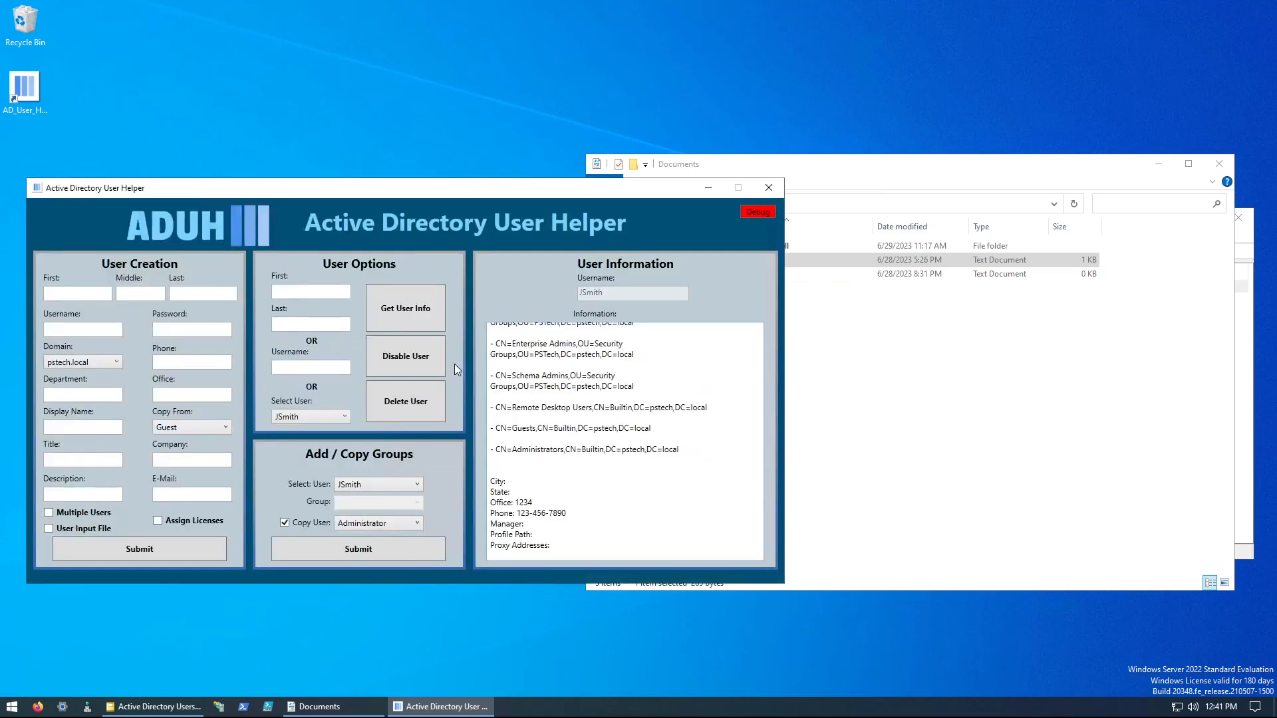
Step: Retrieve the disabled user's information and check its description and enabled status
left_click(409, 307)
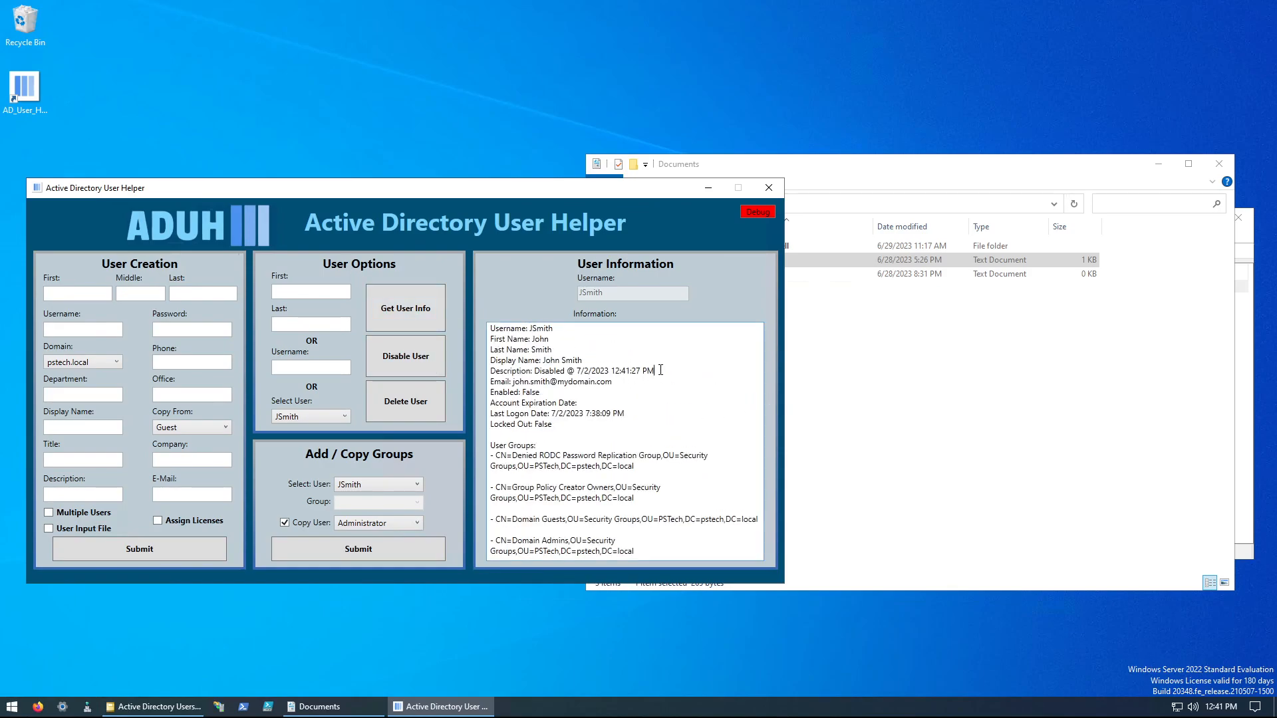
left_click_drag(655, 371, 519, 370)
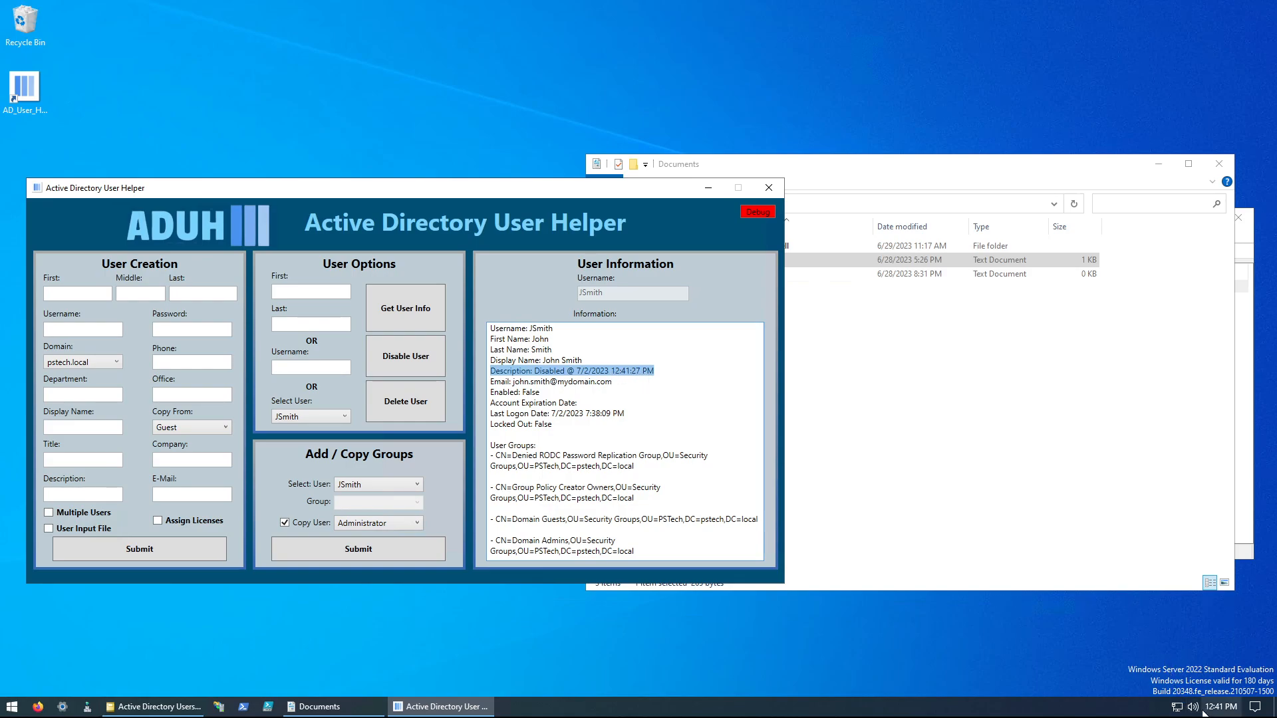
mouse_move(1205, 713)
left_click_drag(540, 392, 473, 394)
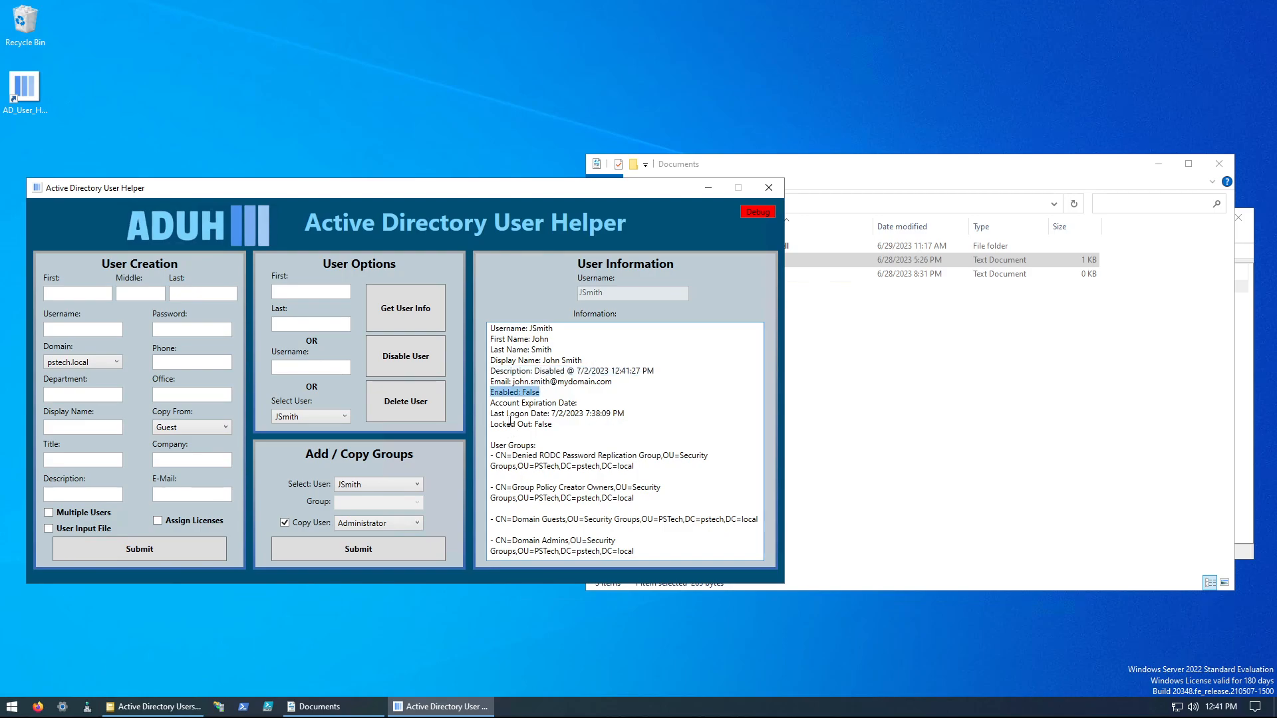
left_click(409, 318)
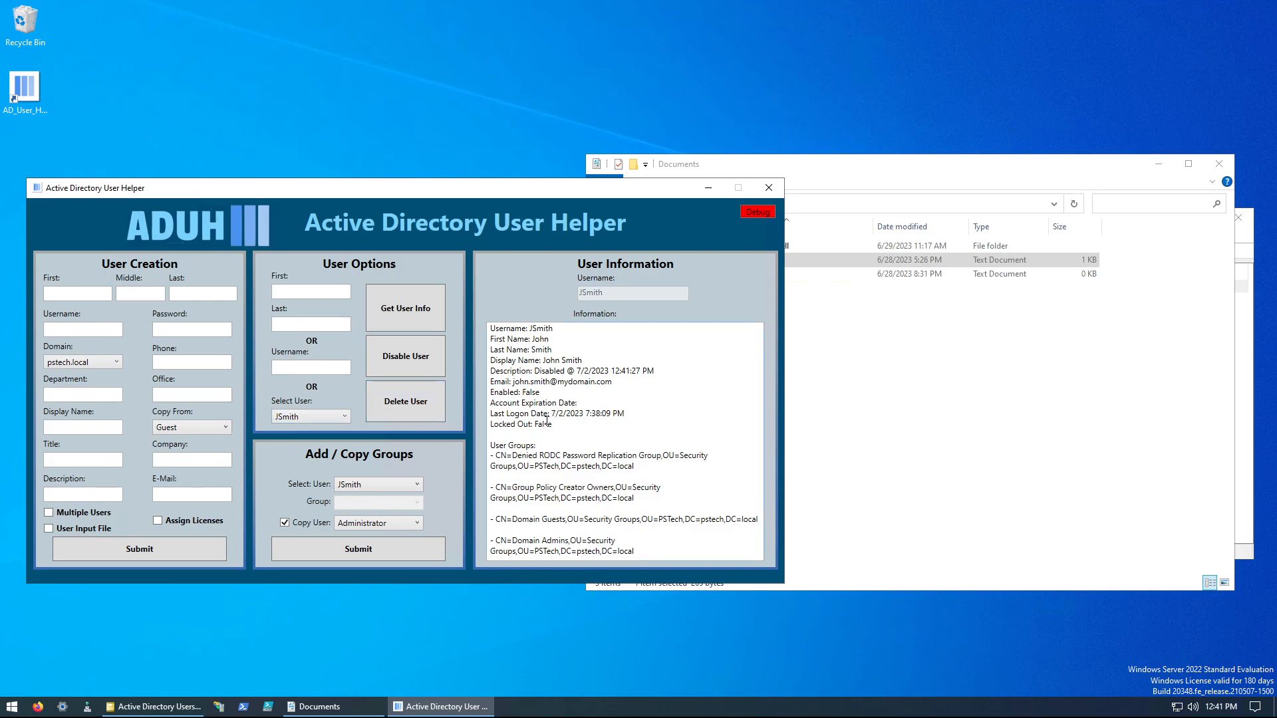
Step: Delete the disabled user from the domain
left_click(420, 407)
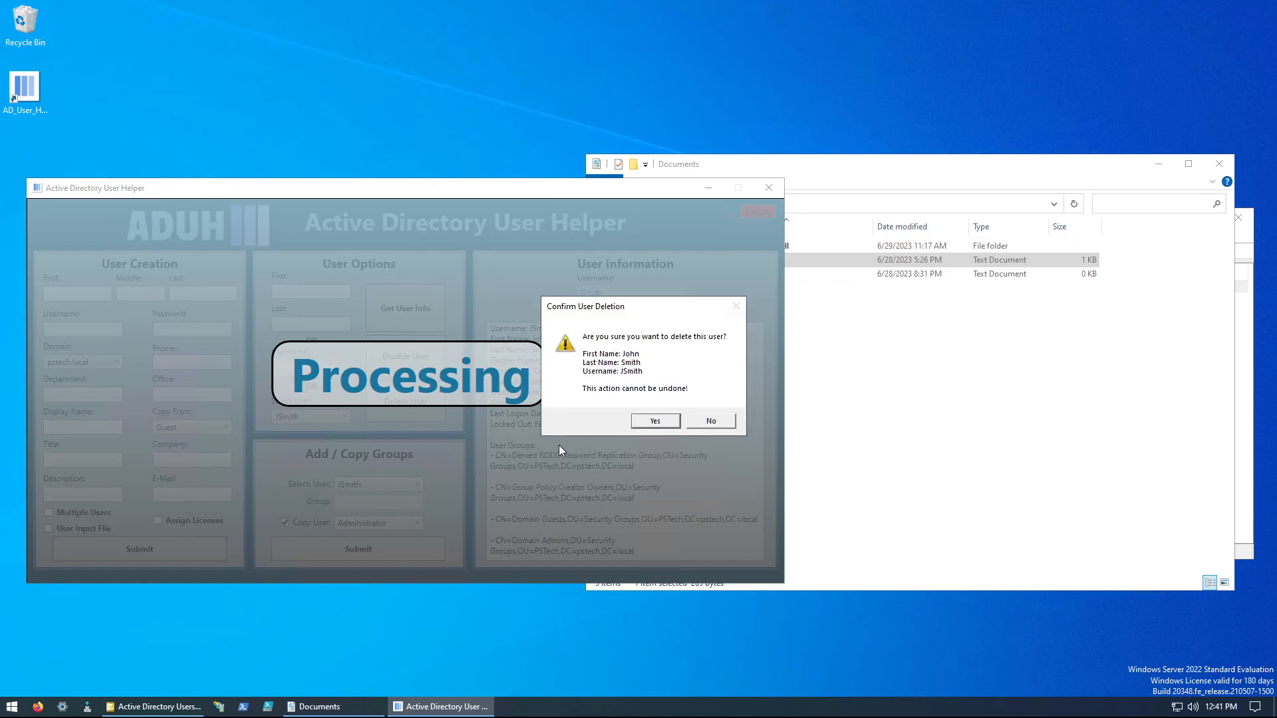
left_click(650, 424)
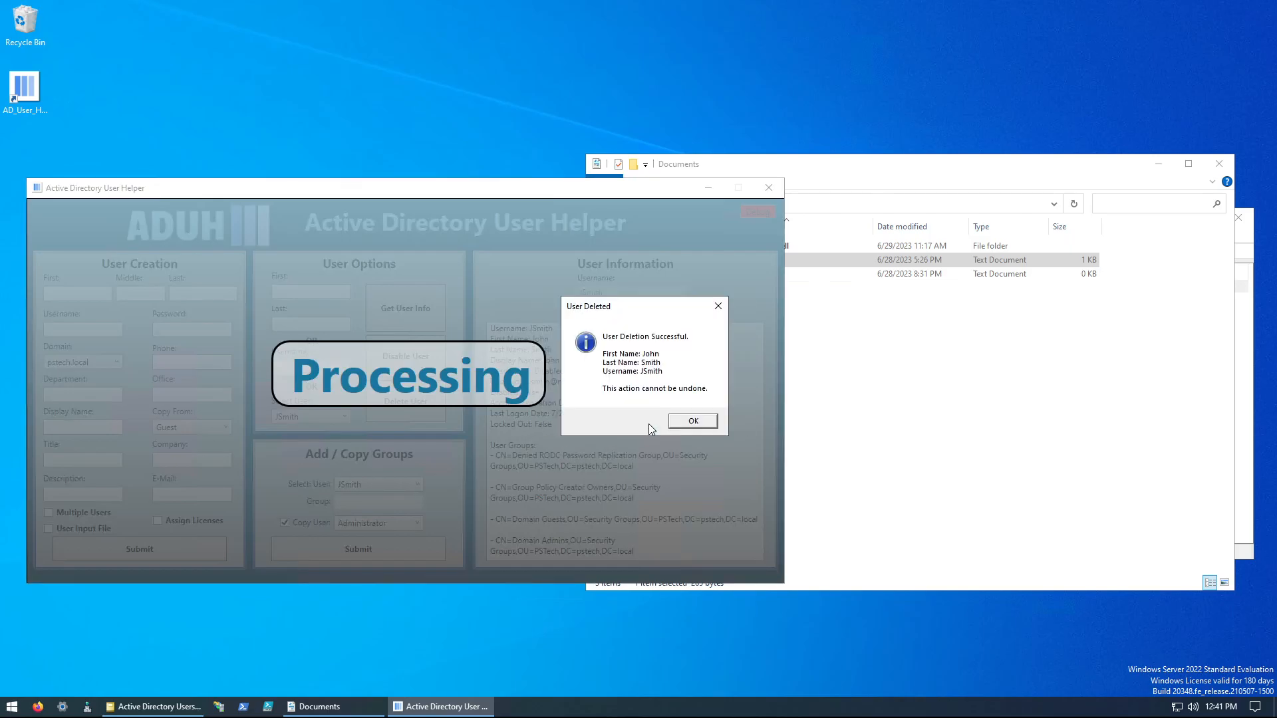
left_click(683, 421)
Step: Check the selectable users, and switch to Active Directory Users and Computers to refresh the Users container
left_click(345, 416)
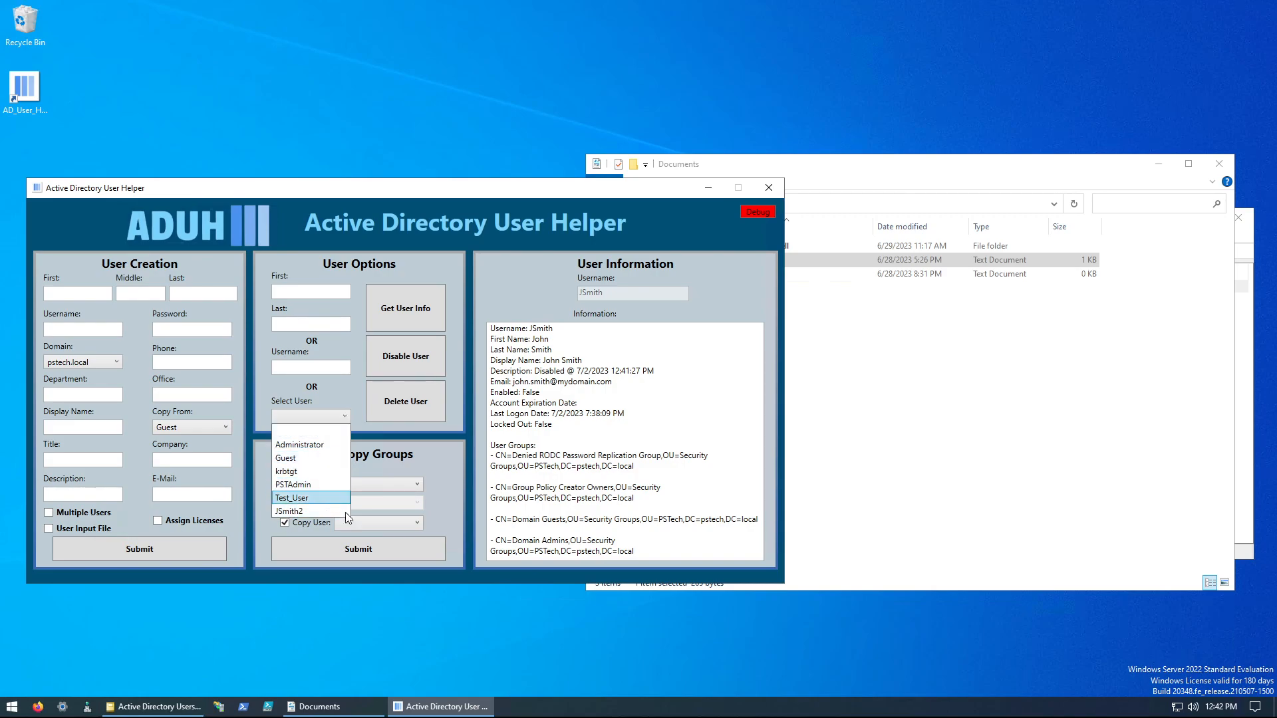
left_click(154, 707)
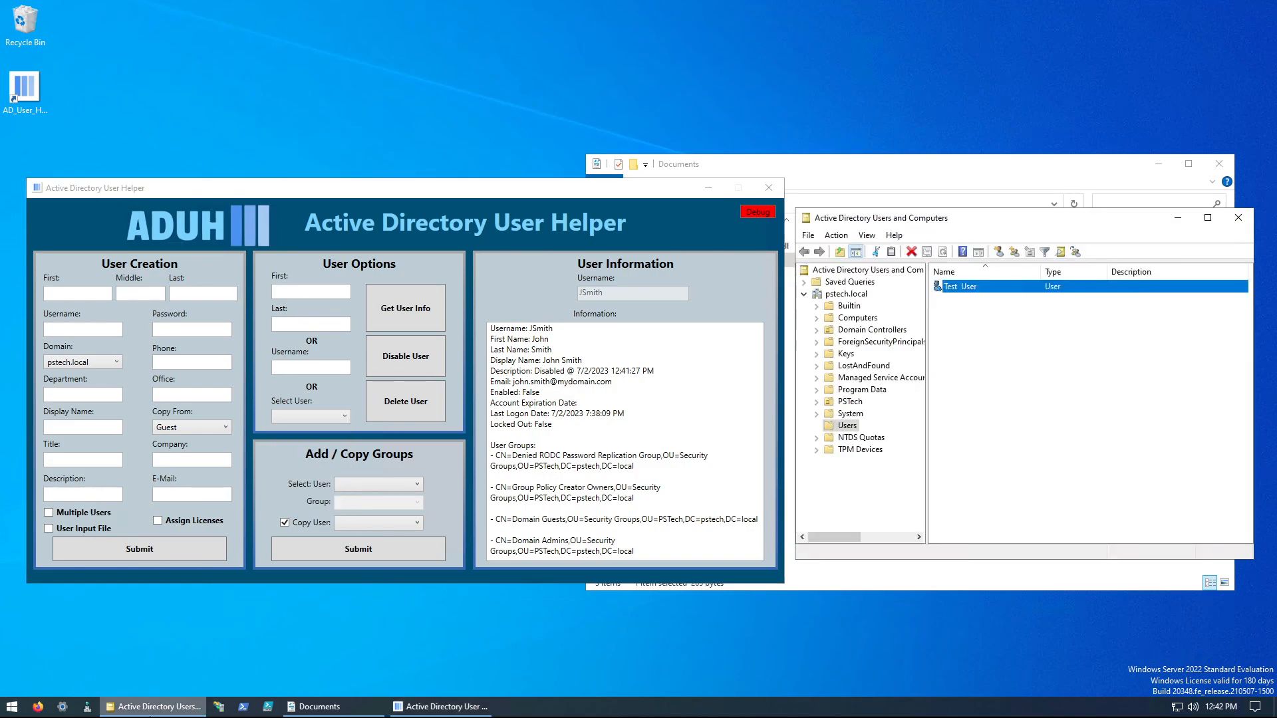
right_click(945, 458)
left_click(978, 534)
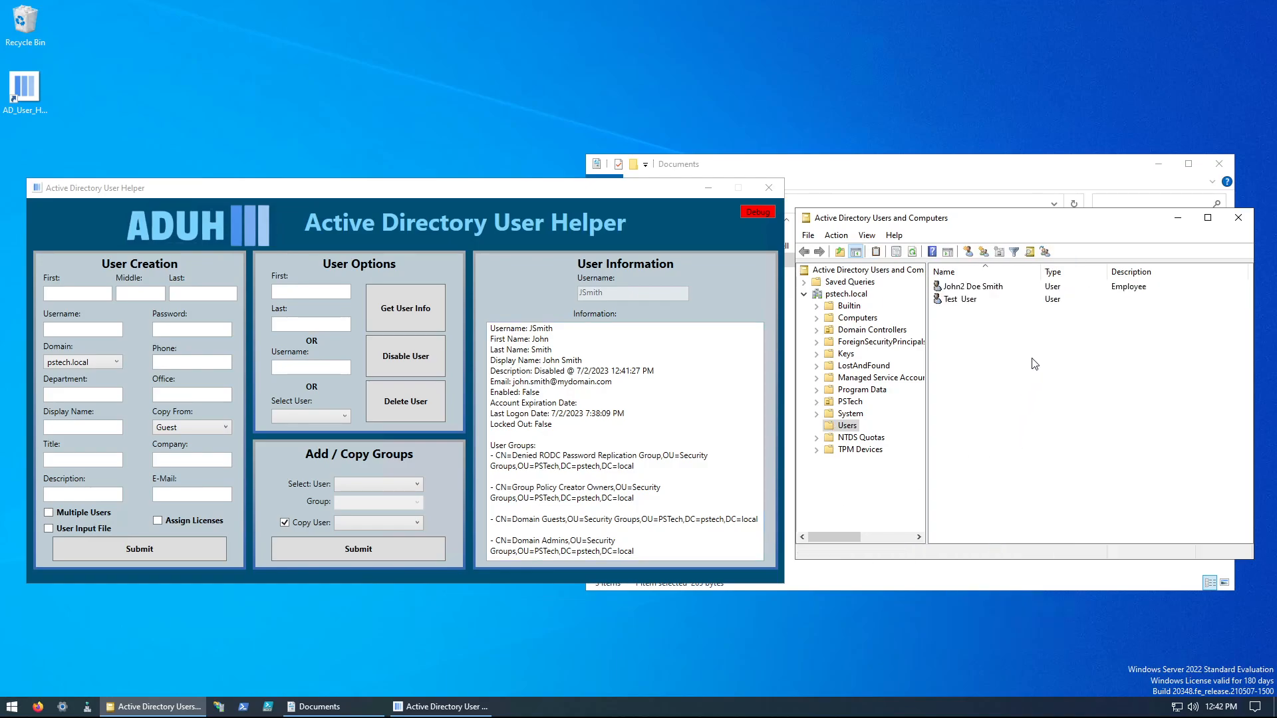
Step: Inspect the remaining file-created user's general, address, organization and account properties, and close them without changes
left_click(994, 291)
double_click(993, 288)
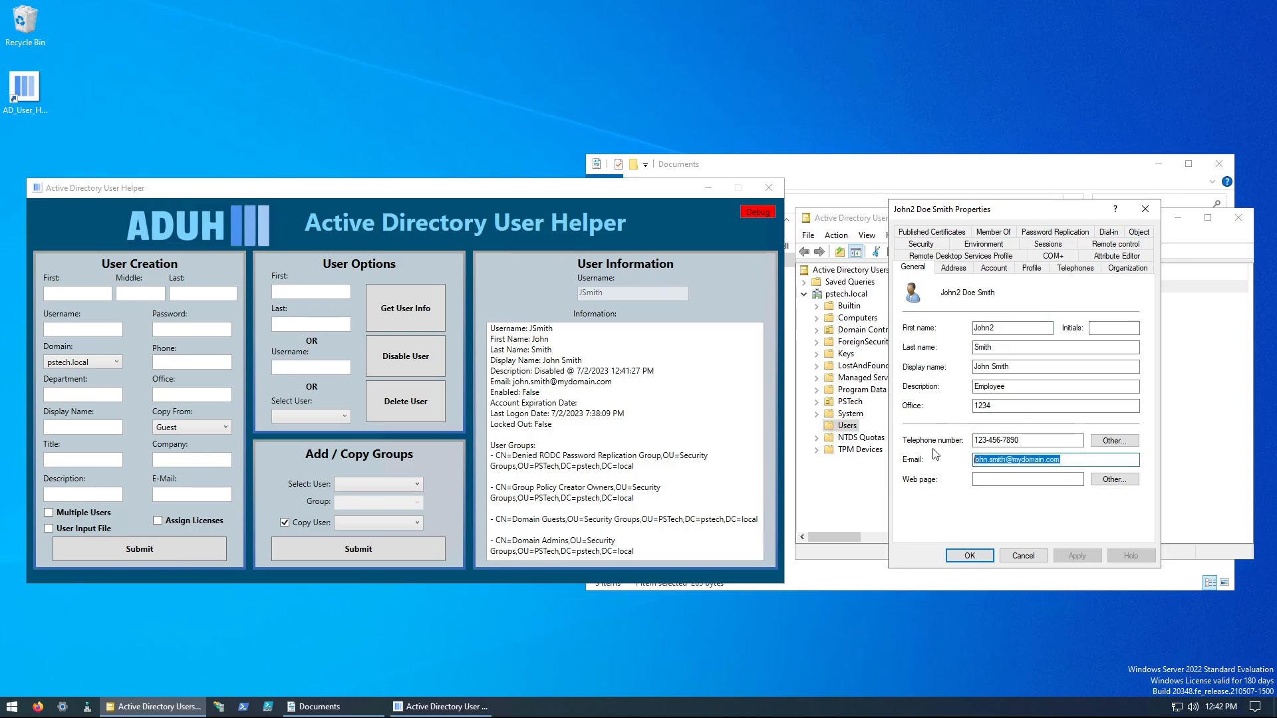
left_click(951, 269)
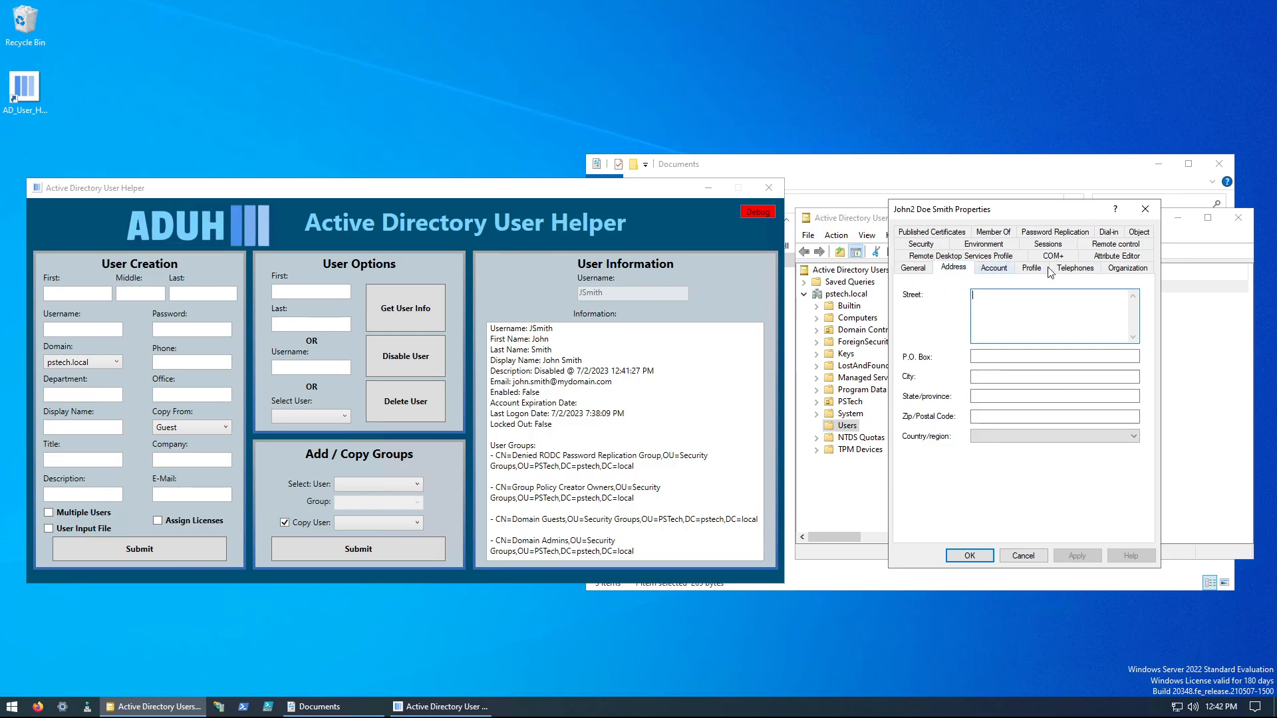
left_click(1136, 273)
key("Tab")
key("Tab")
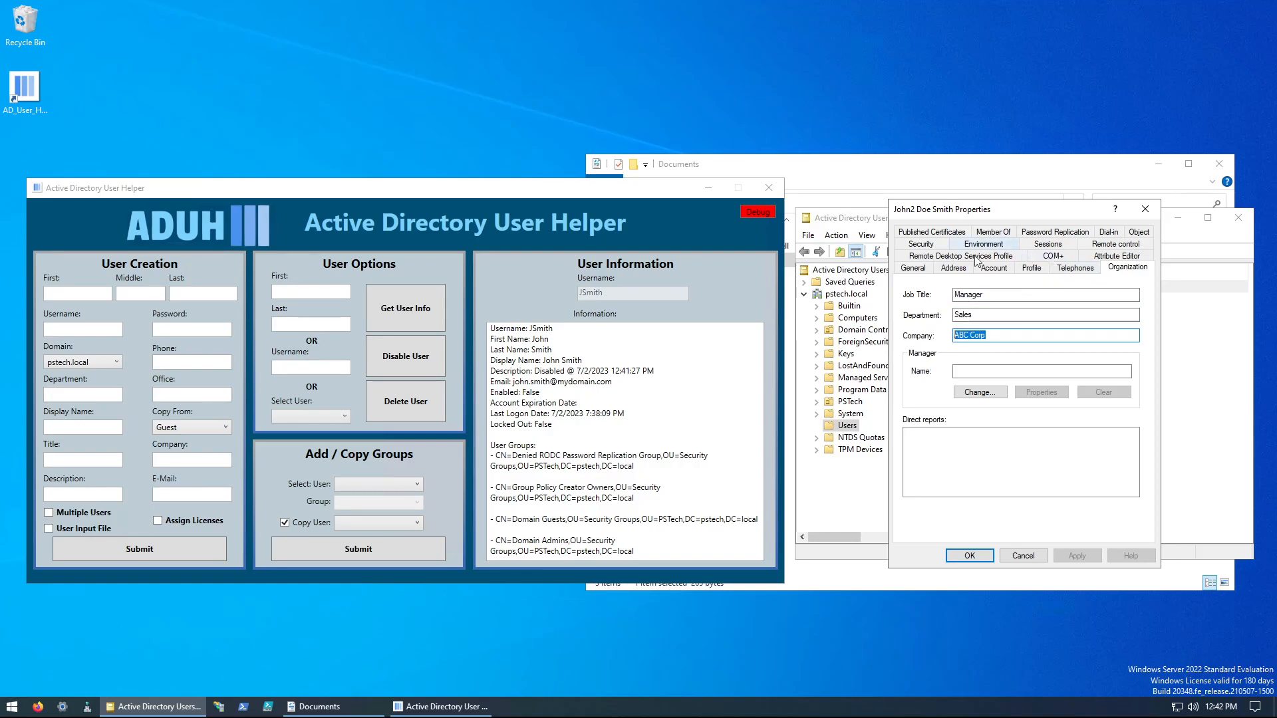
left_click(914, 267)
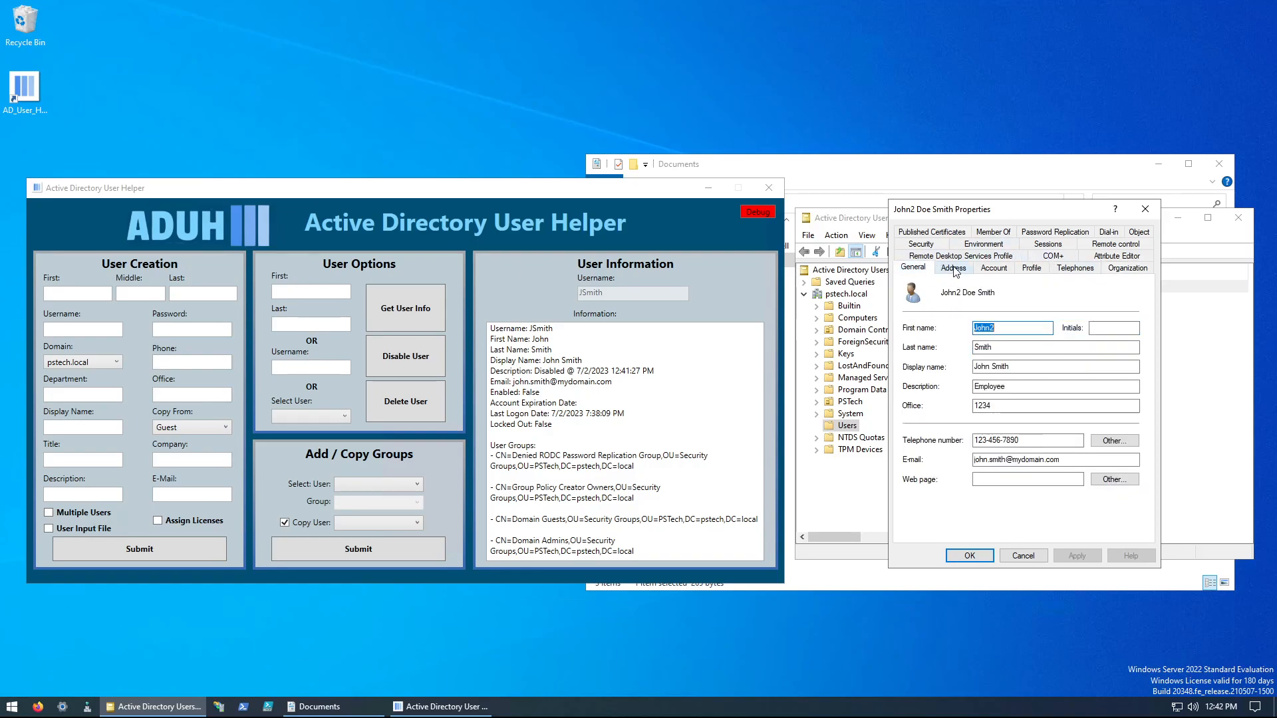
left_click(994, 267)
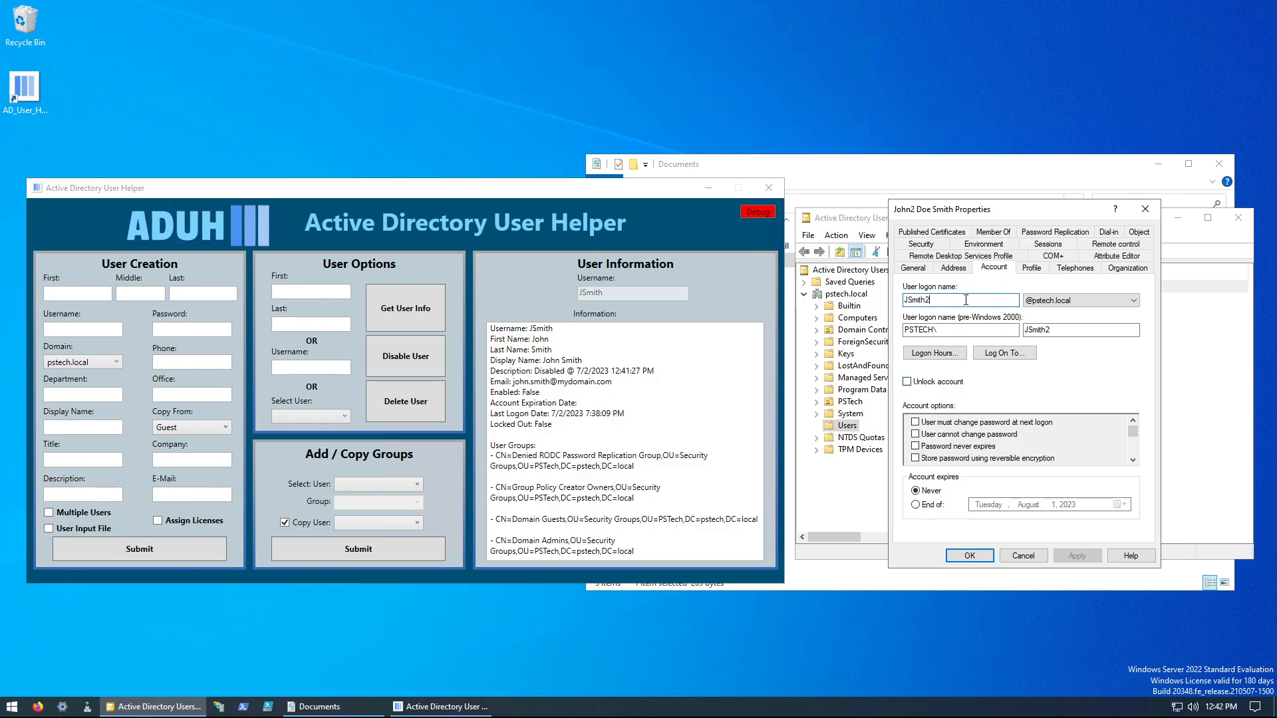
left_click(1082, 301)
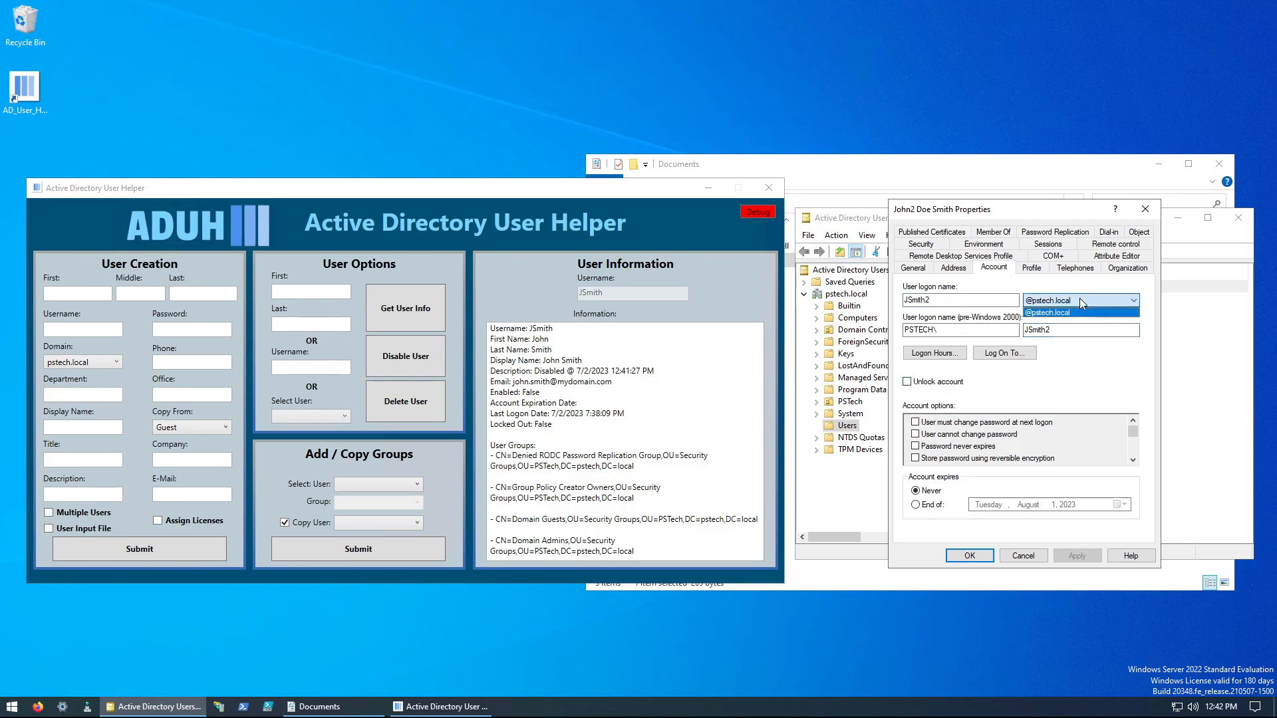
left_click(1078, 363)
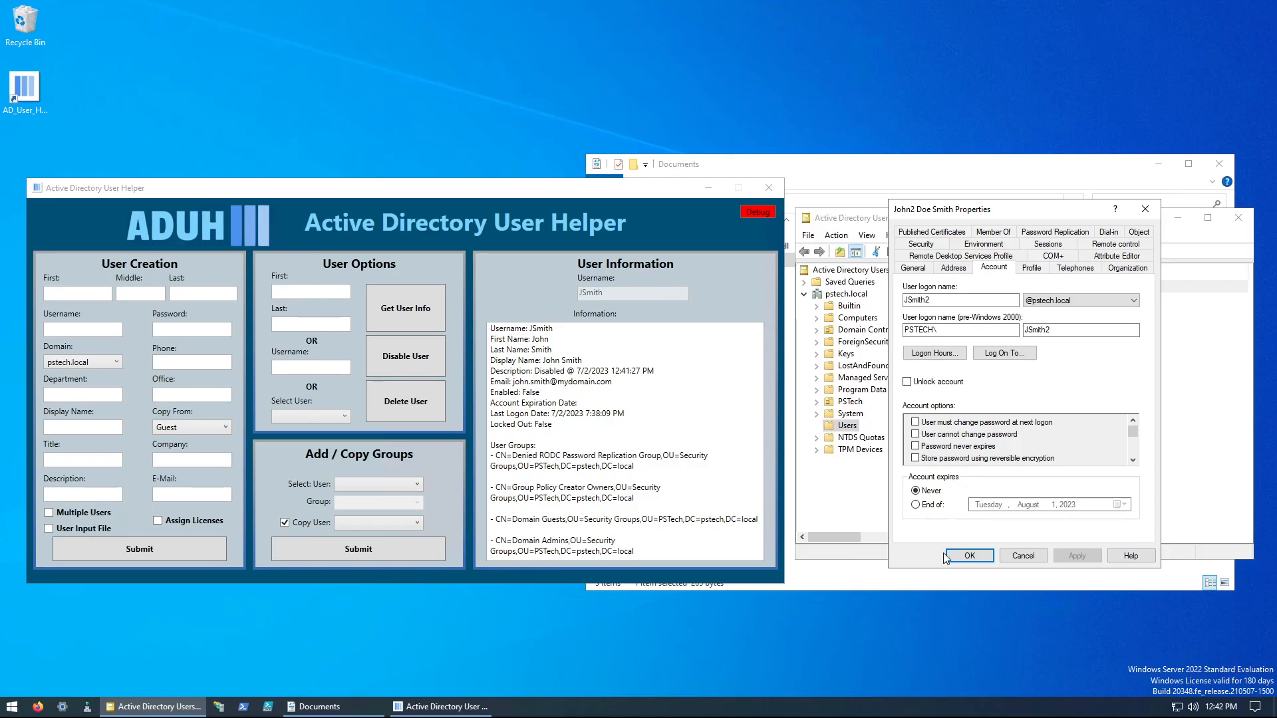
left_click(1014, 561)
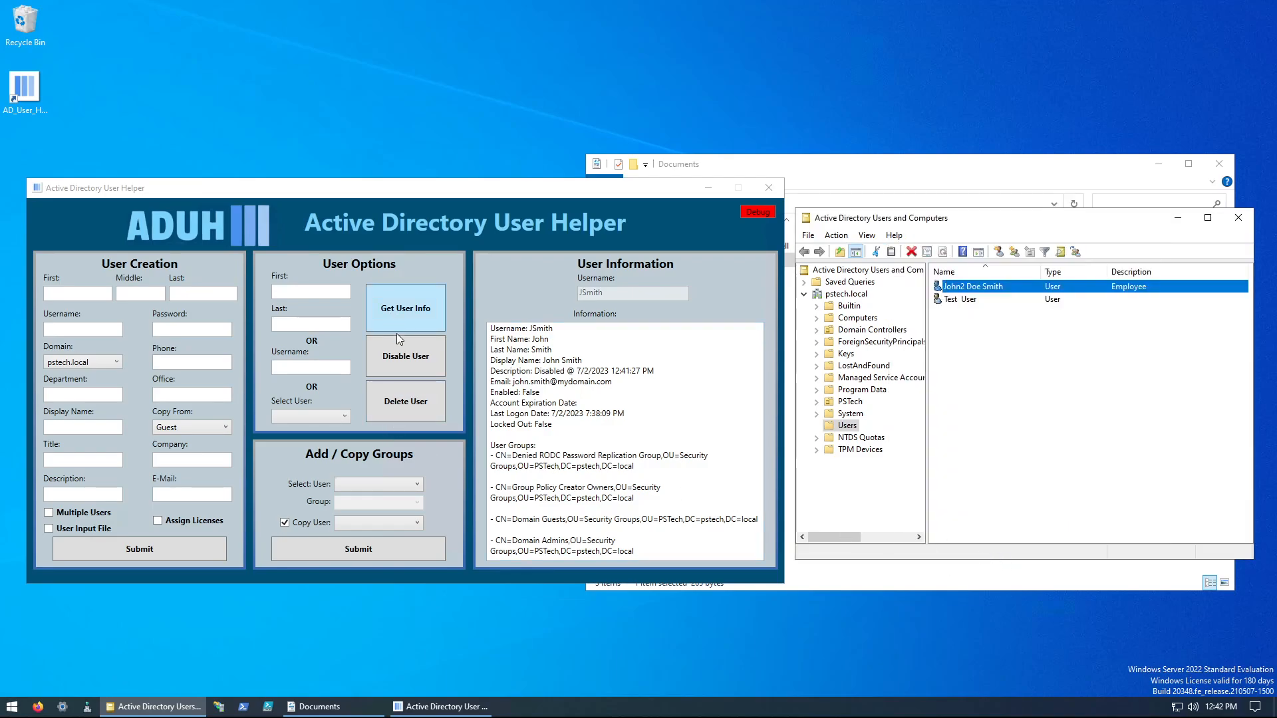
scroll(574, 392, "down", 6)
scroll(574, 392, "up", 6)
left_click(309, 416)
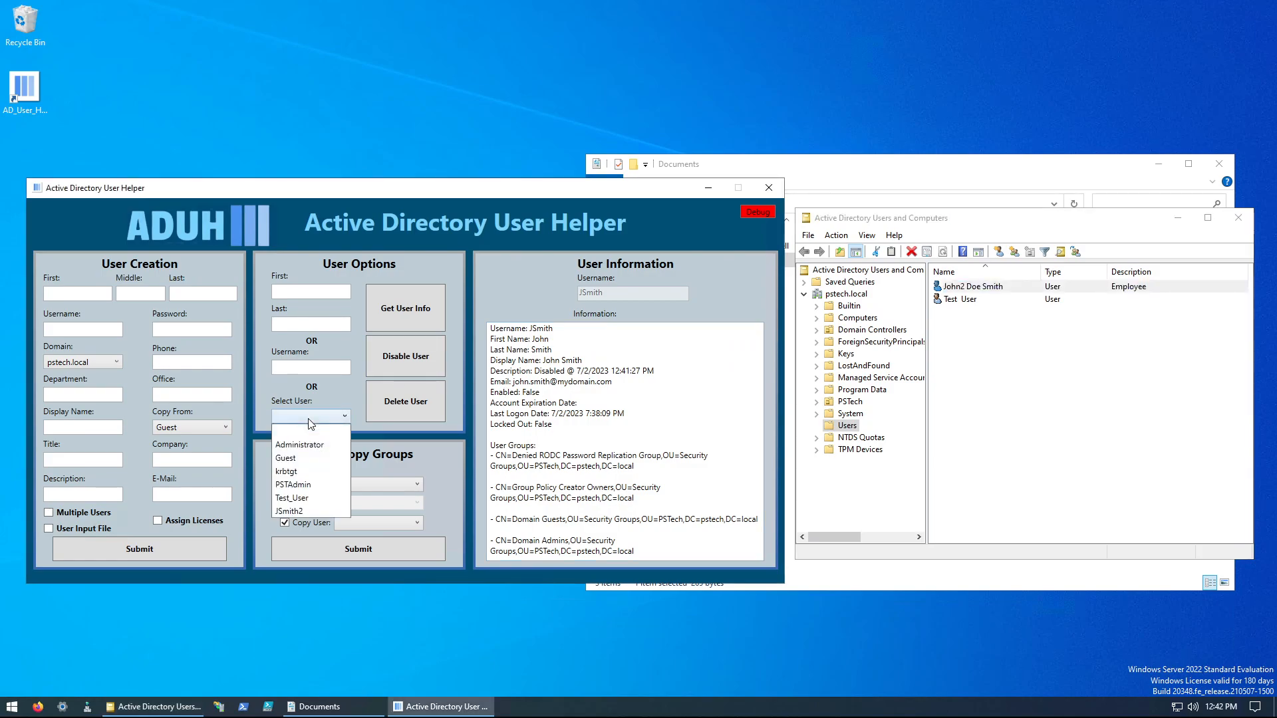
left_click(309, 419)
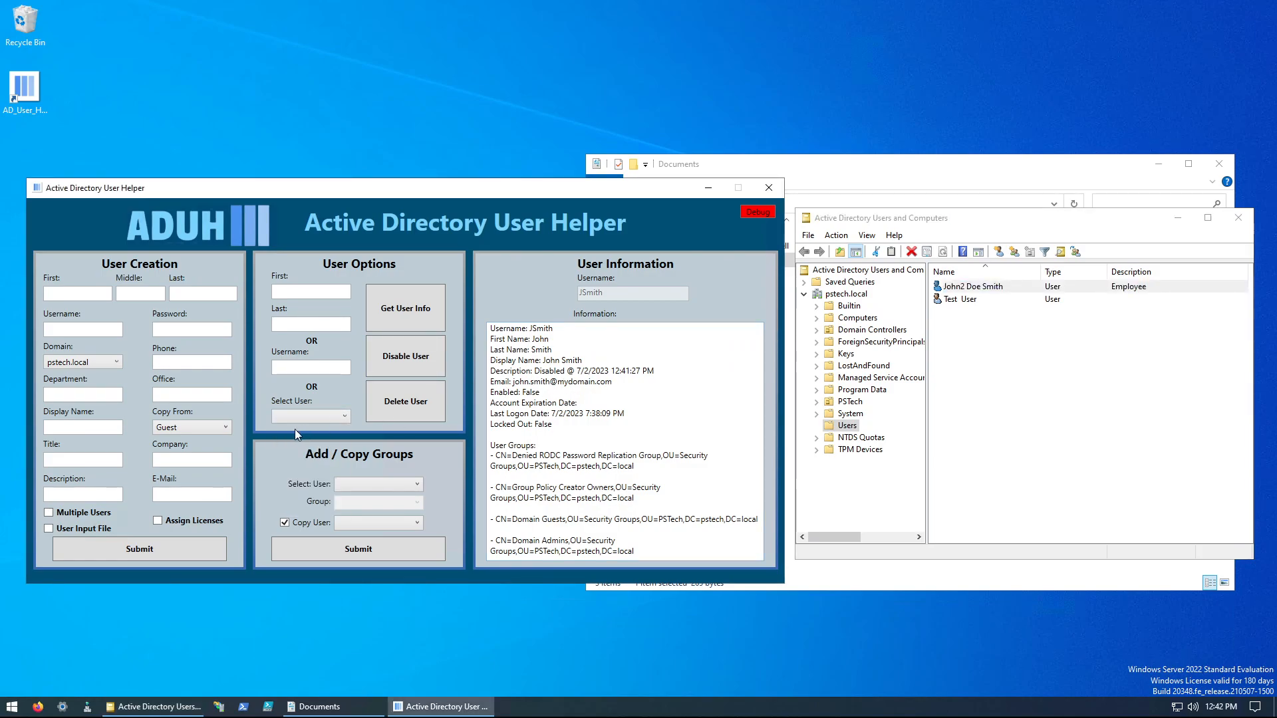
Step: Switch to Active Directory User Helper and copy Administrator's group memberships to the remaining file-created user
left_click(377, 483)
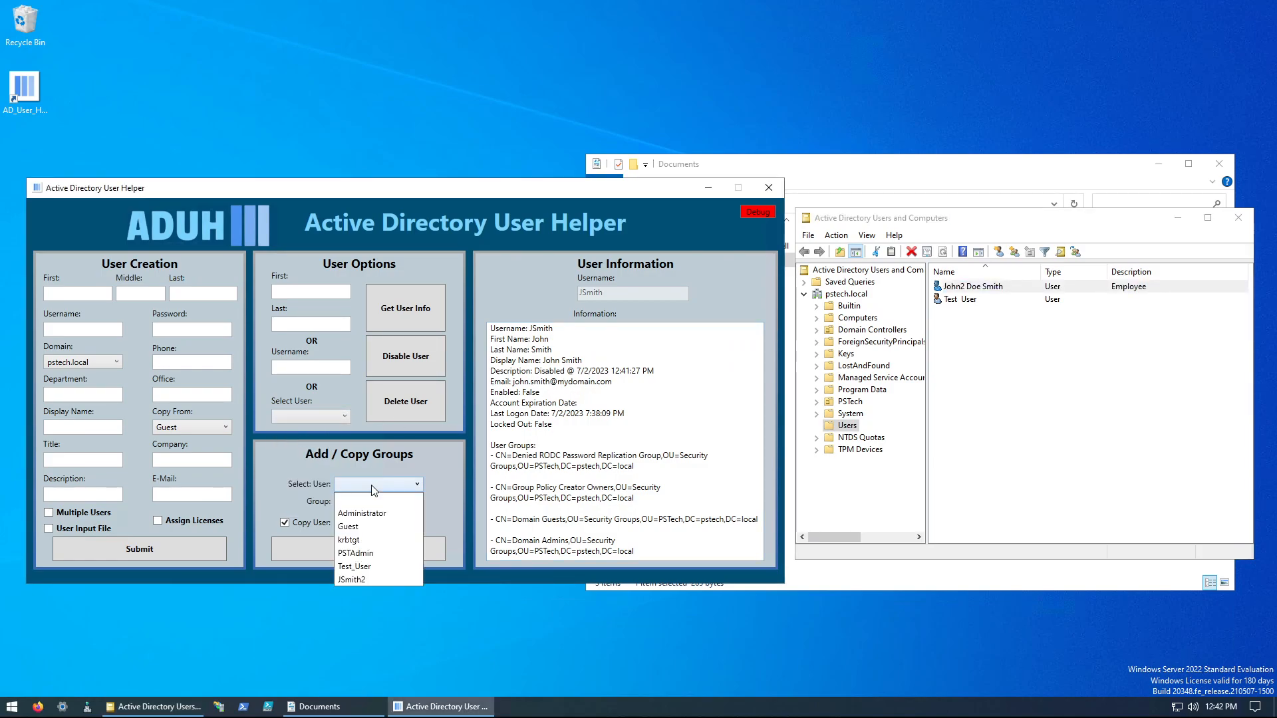
left_click(357, 580)
left_click(370, 525)
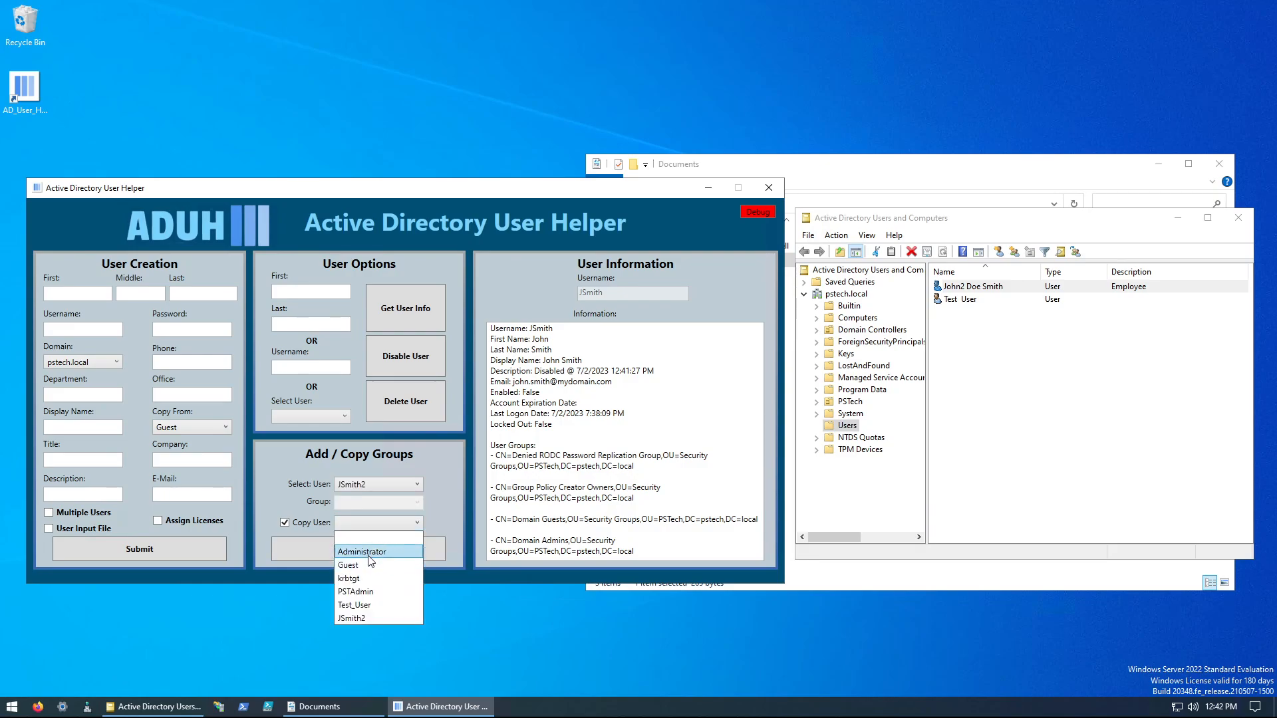
left_click(370, 553)
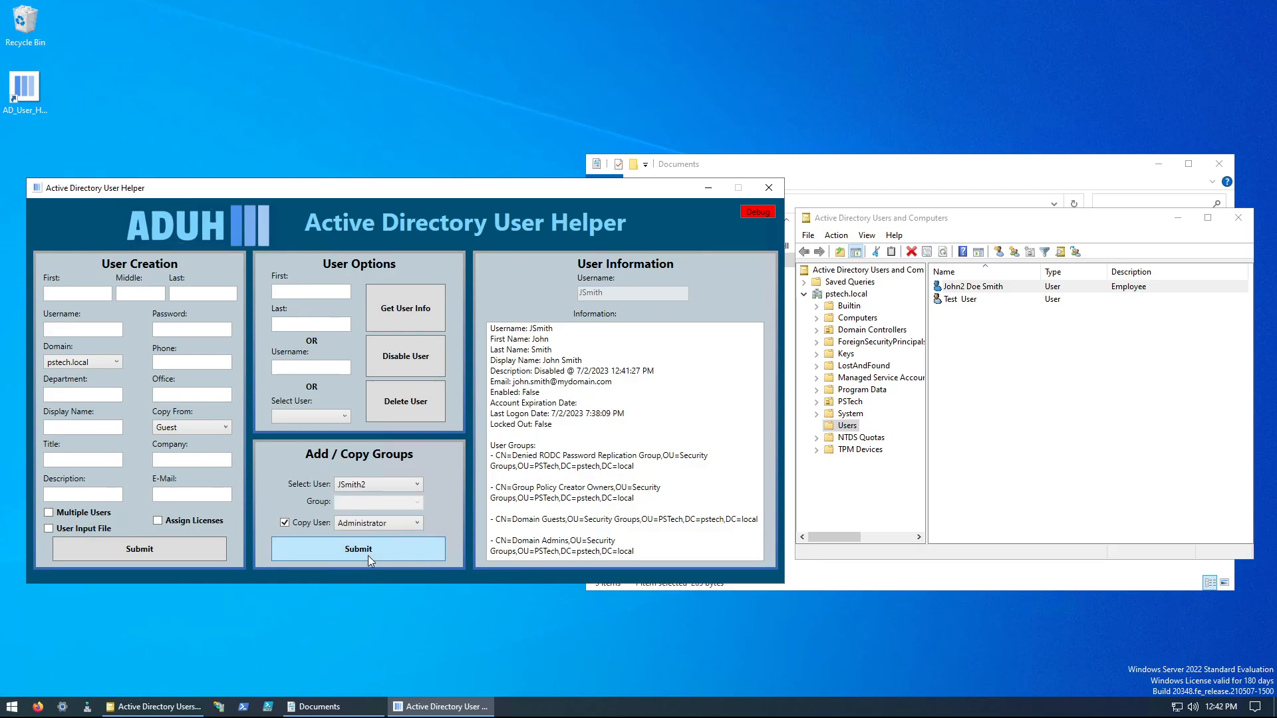
left_click(329, 549)
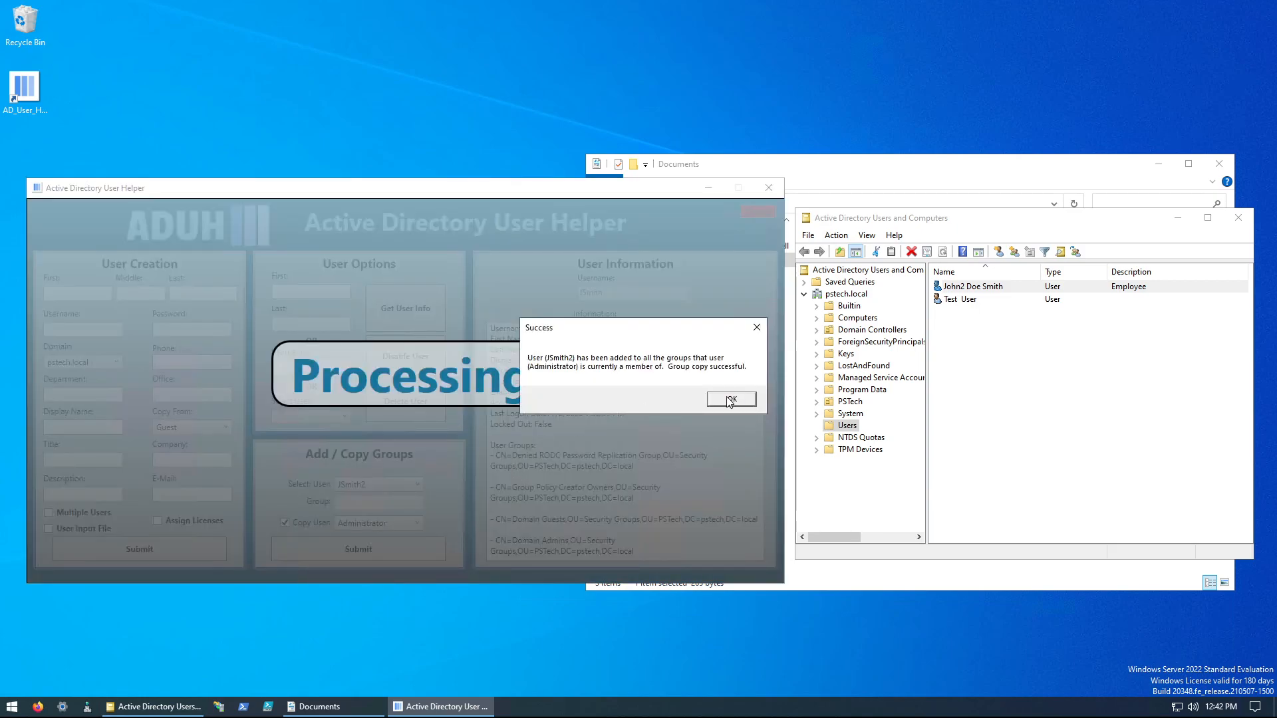
left_click(732, 399)
Step: Retrieve the remaining file-created user's information and examine the group memberships and account details
left_click(311, 416)
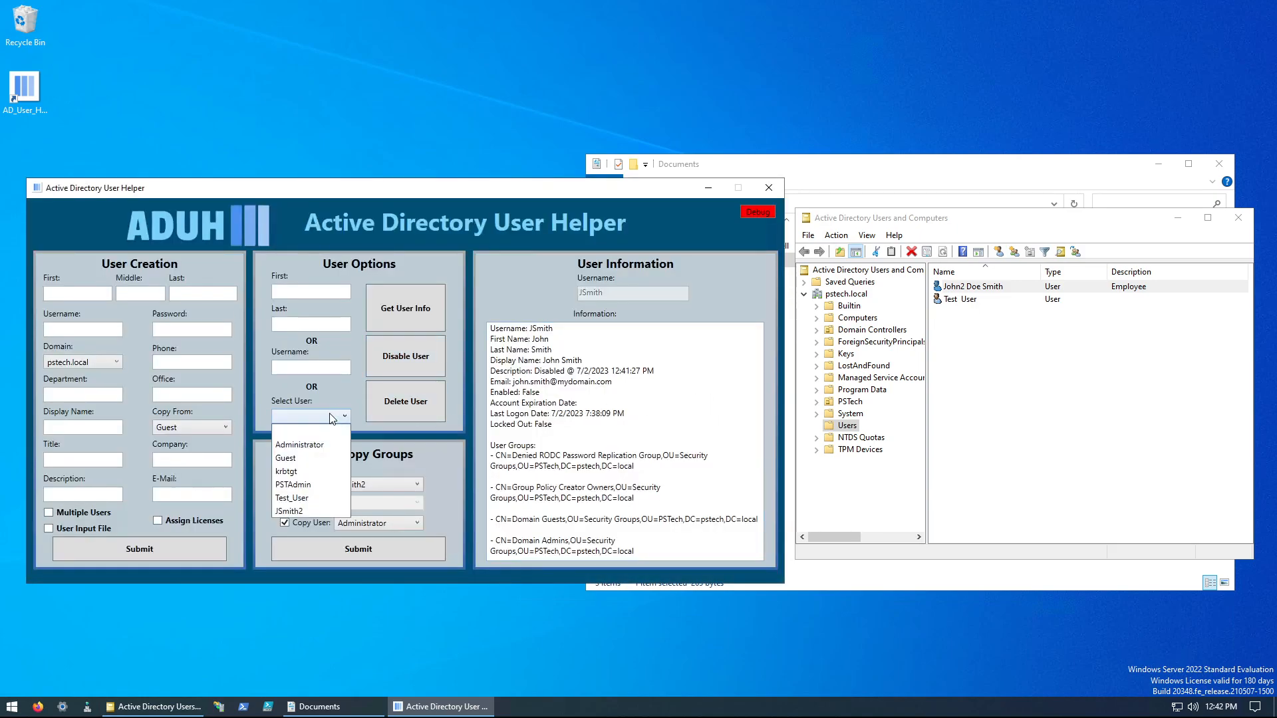
left_click(302, 497)
left_click(399, 309)
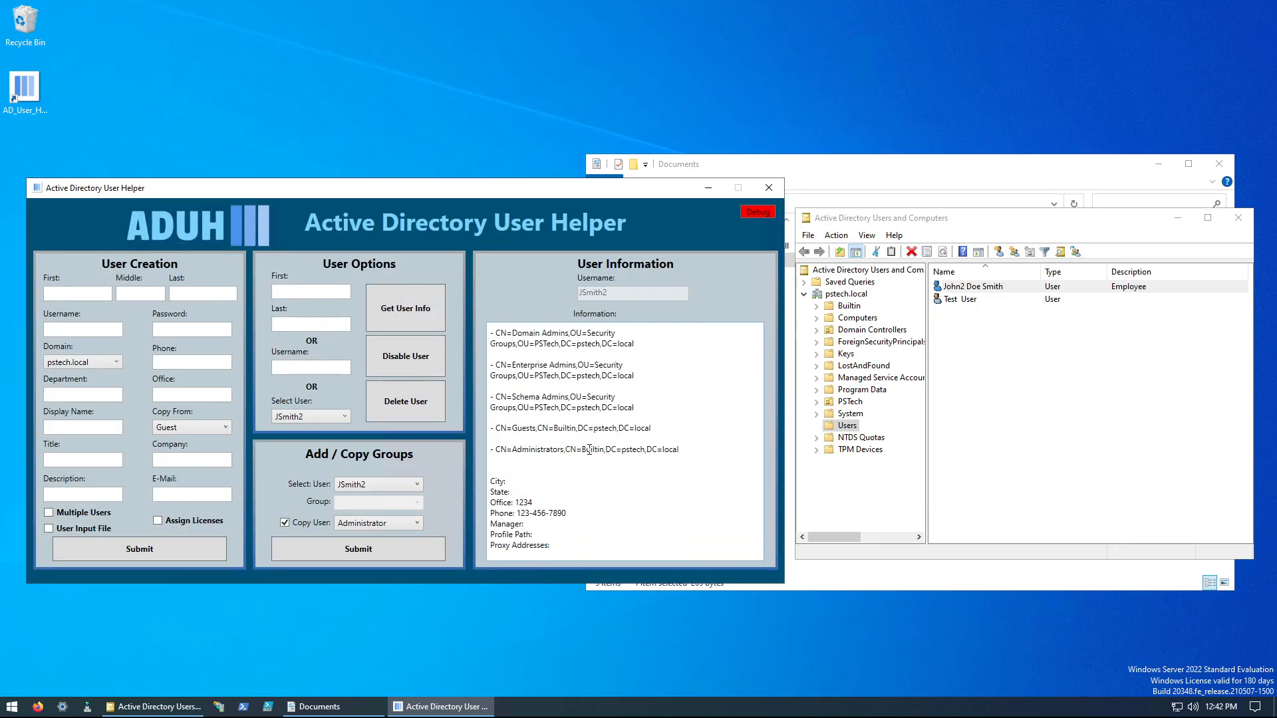
scroll(589, 450, "up", 5)
scroll(590, 449, "up", 1)
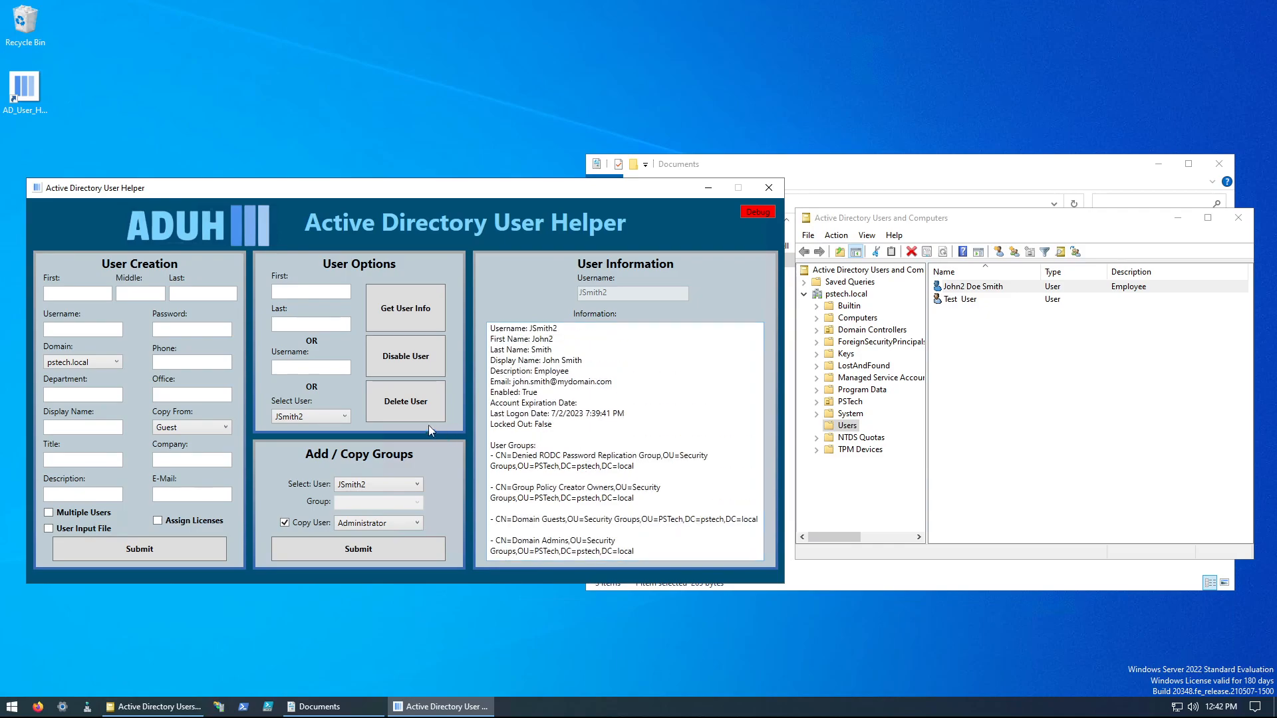
Step: Disable the remaining file-created user's account and retrieve its information again to check the description
left_click(404, 354)
left_click(643, 397)
left_click(731, 394)
left_click(397, 308)
left_click_drag(634, 370, 524, 364)
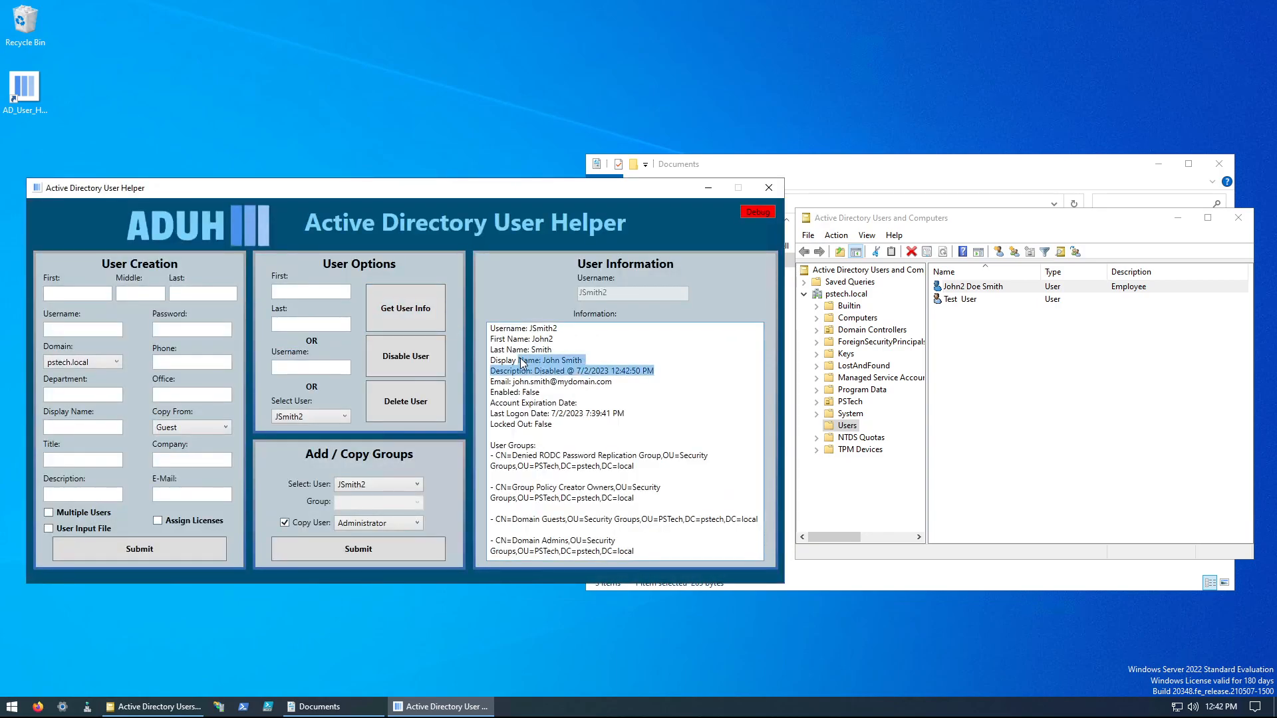
Step: Delete the disabled second file-created user from the domain
left_click(390, 411)
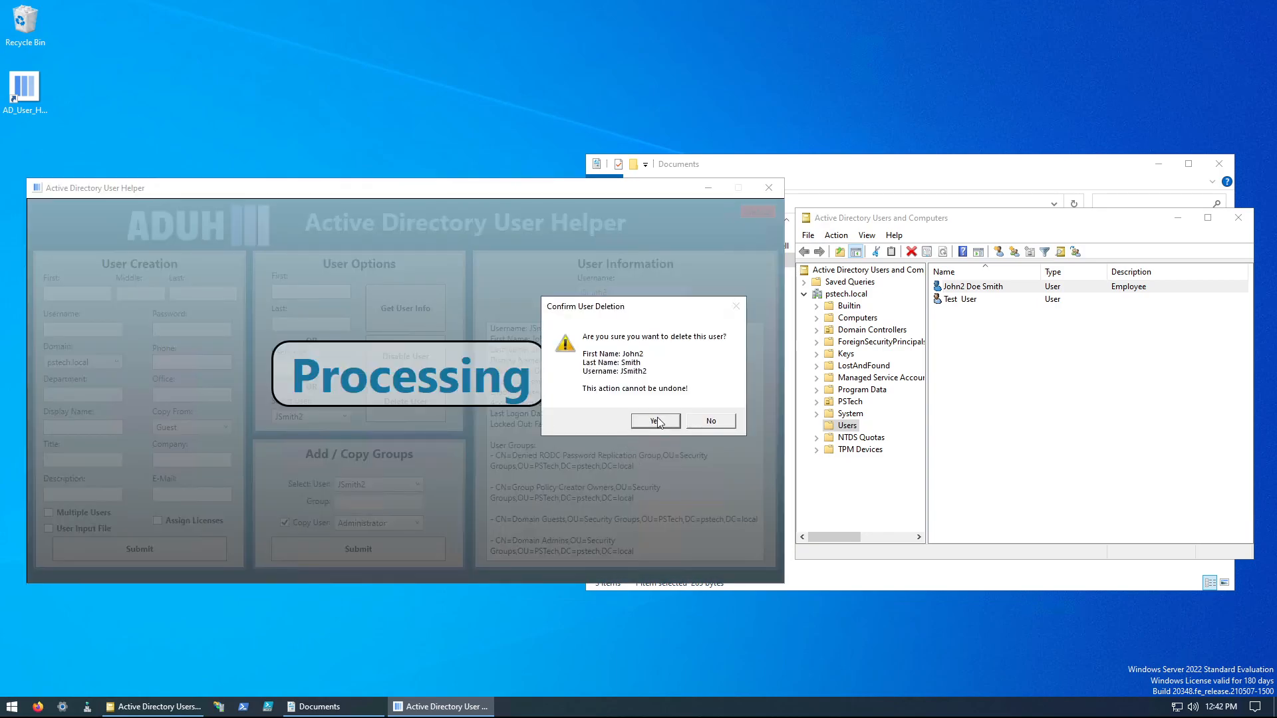
left_click(656, 421)
left_click(692, 421)
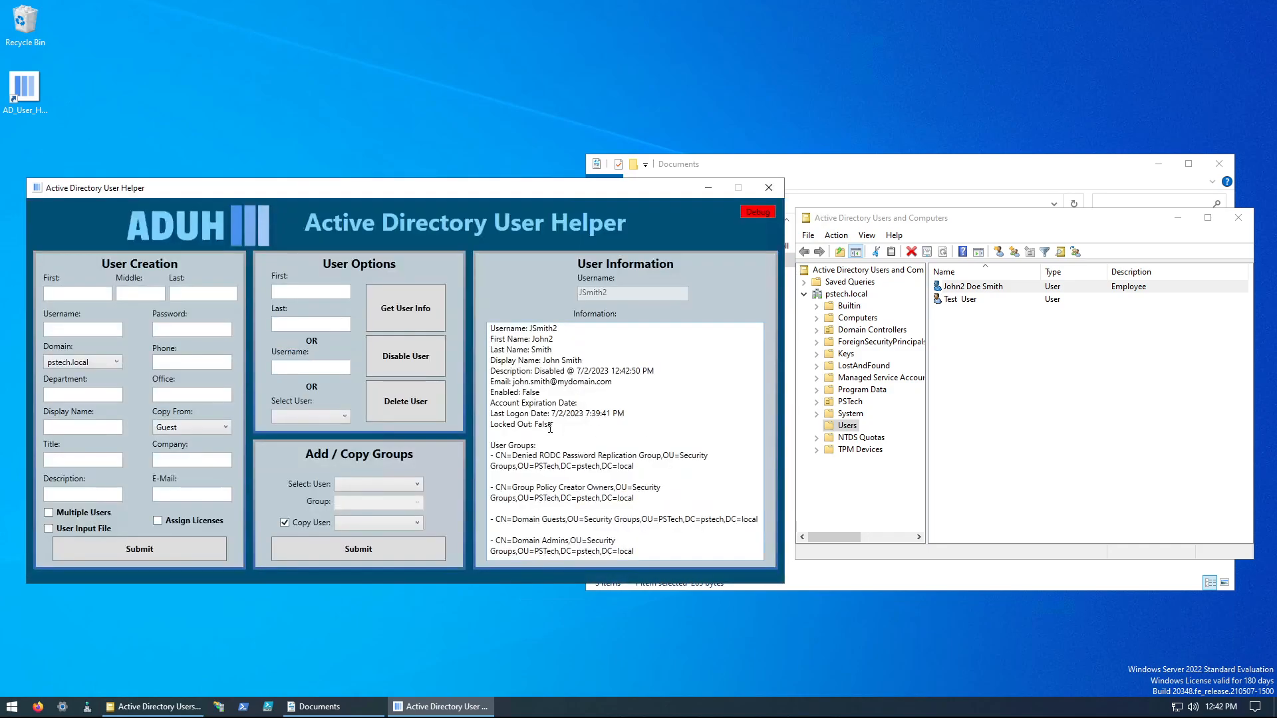
Step: Check the list of selectable users and request user information with no user selected
left_click(307, 416)
left_click(313, 416)
left_click(395, 306)
left_click(311, 416)
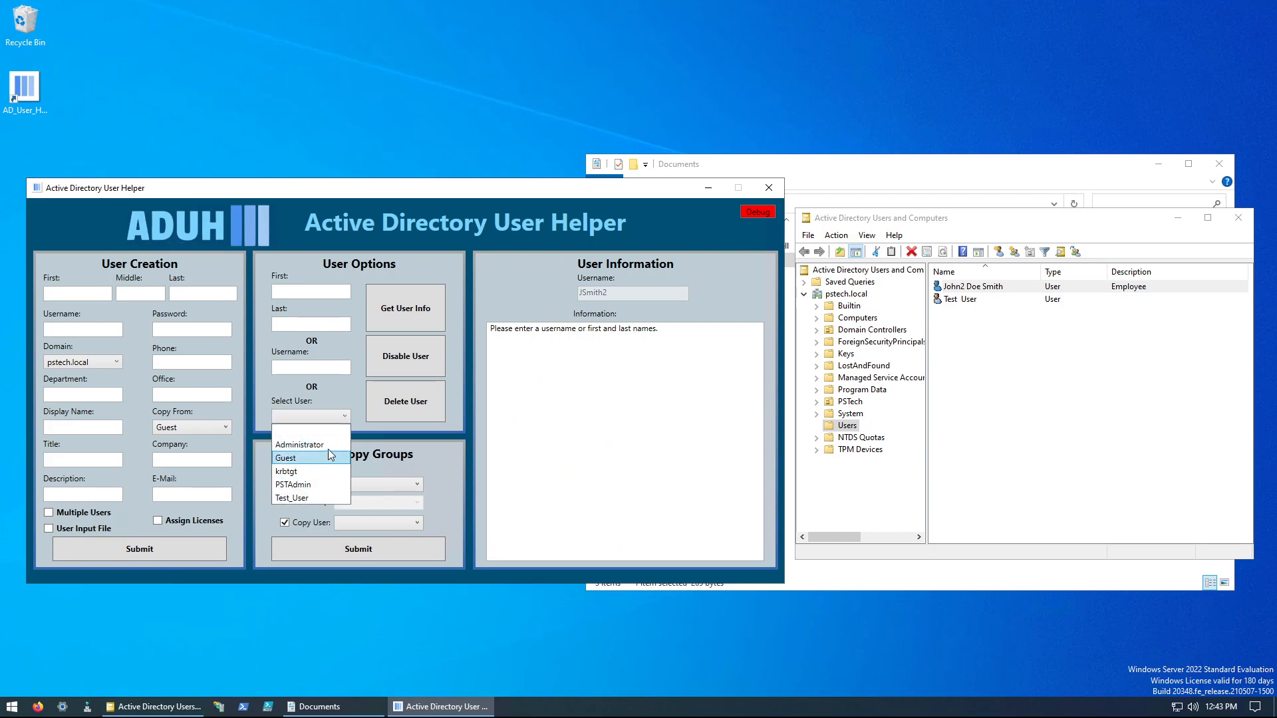
left_click(472, 433)
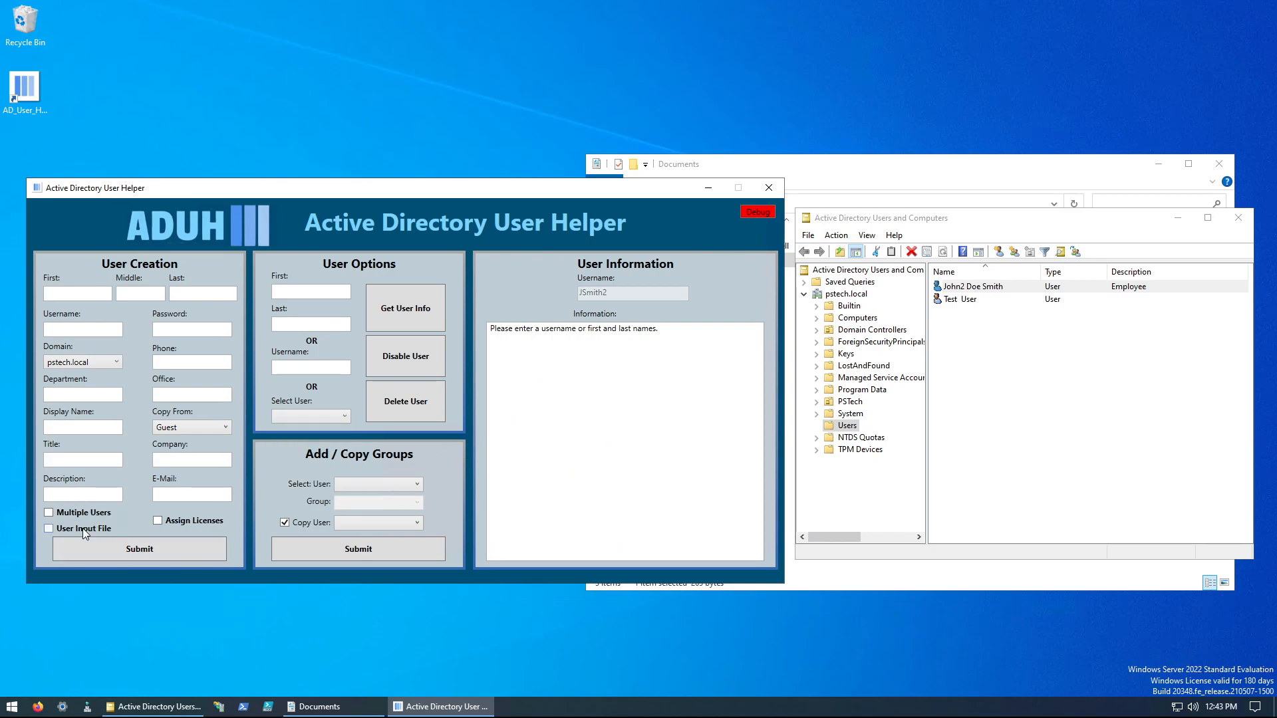
Step: Create a user from the JohnDoe.txt input file, with Guest as the account to copy from
left_click(82, 528)
double_click(214, 319)
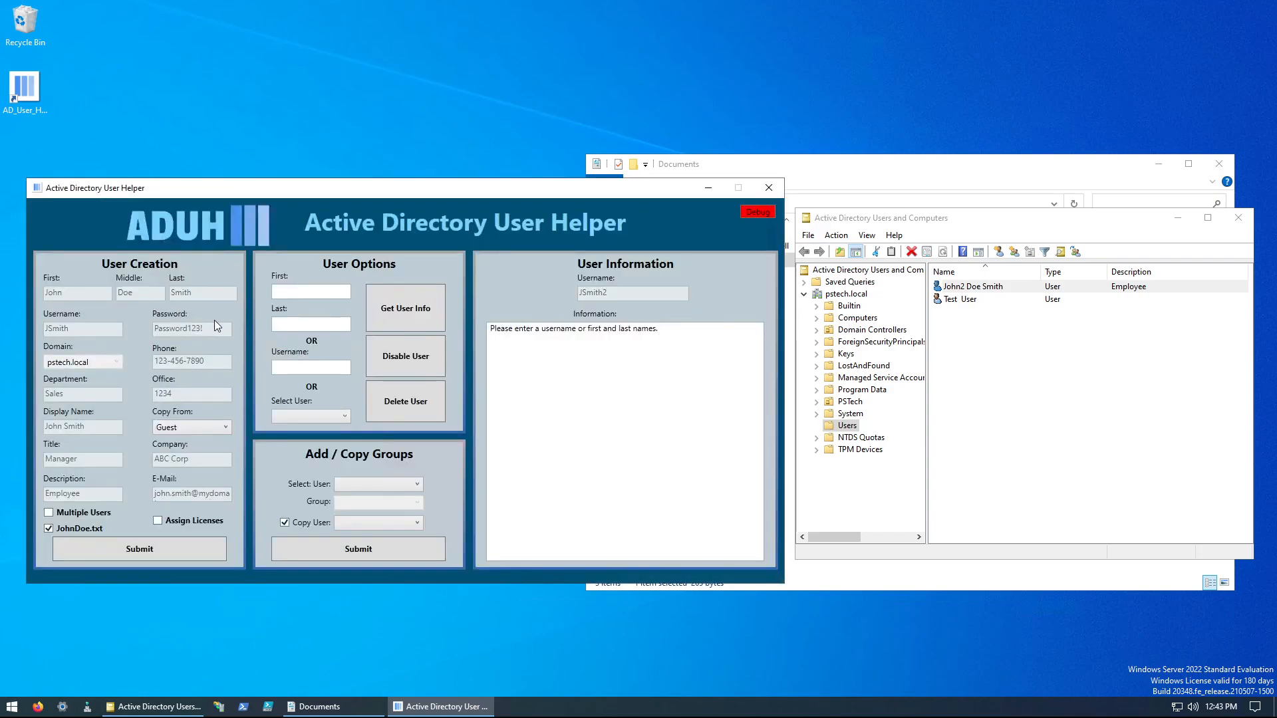
left_click(190, 428)
left_click(180, 511)
left_click(165, 548)
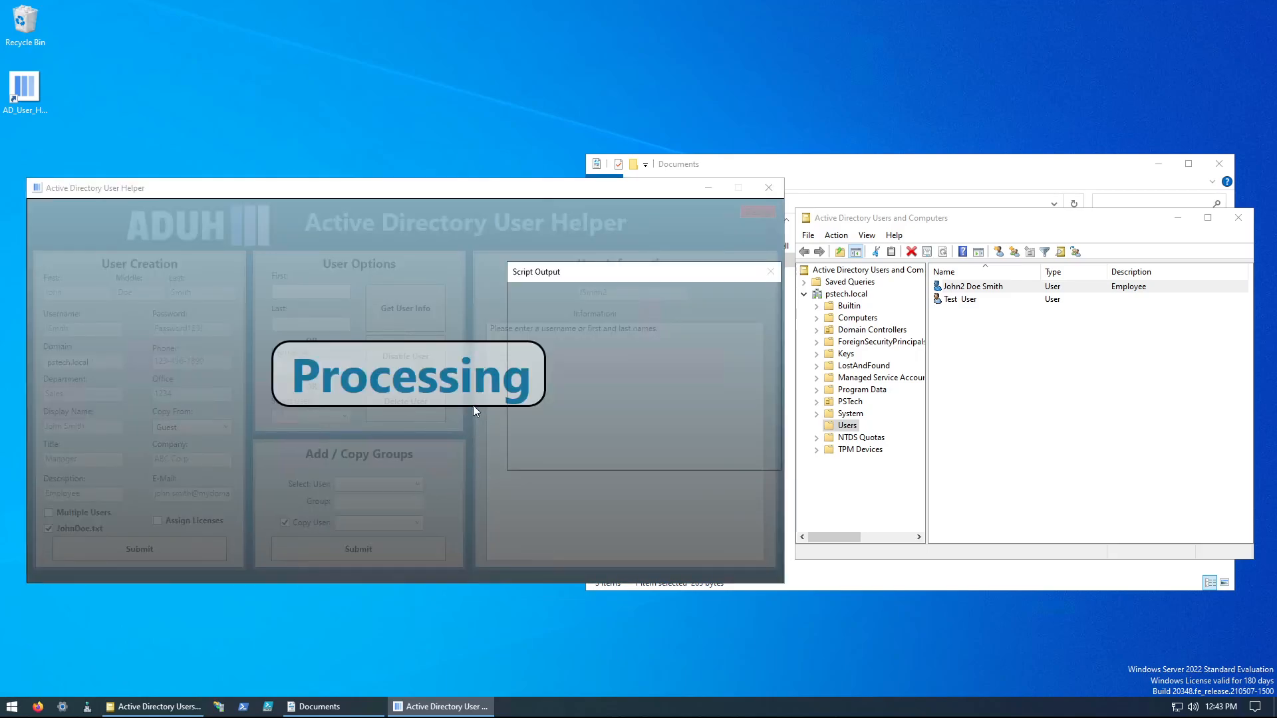
left_click(675, 461)
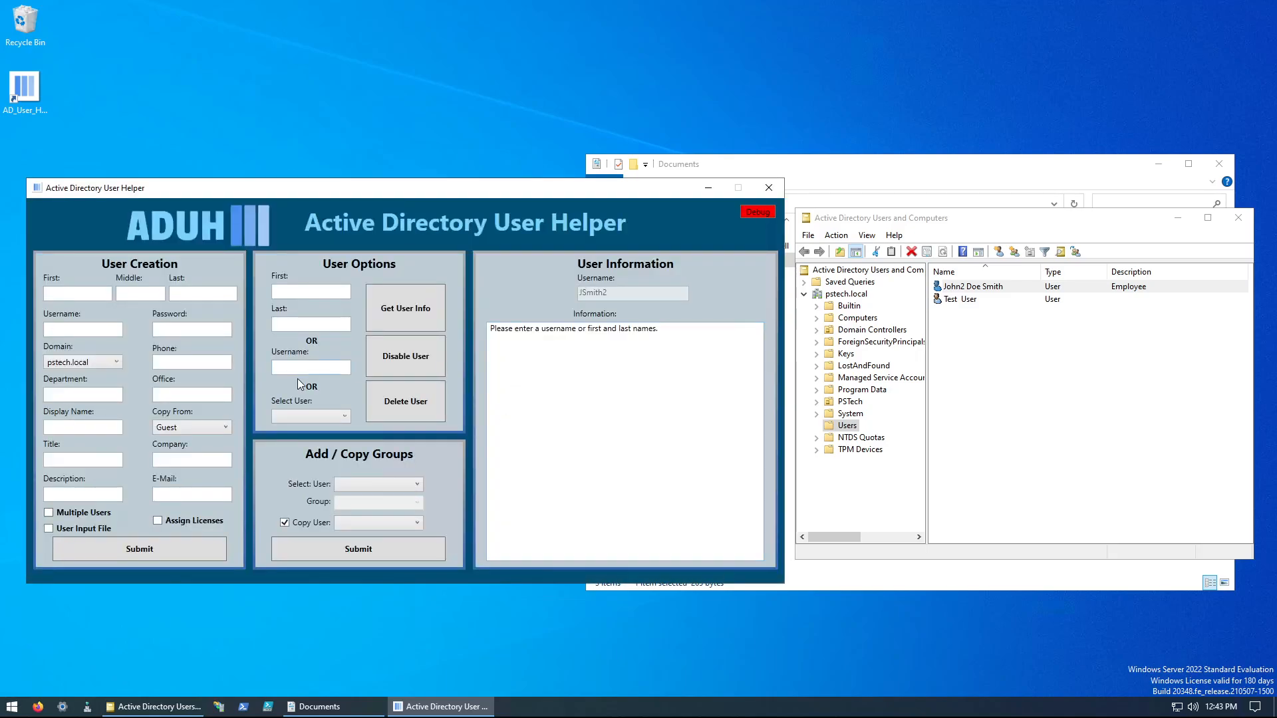
Step: Retrieve the newly recreated user's information to review the account details and group memberships
left_click(306, 416)
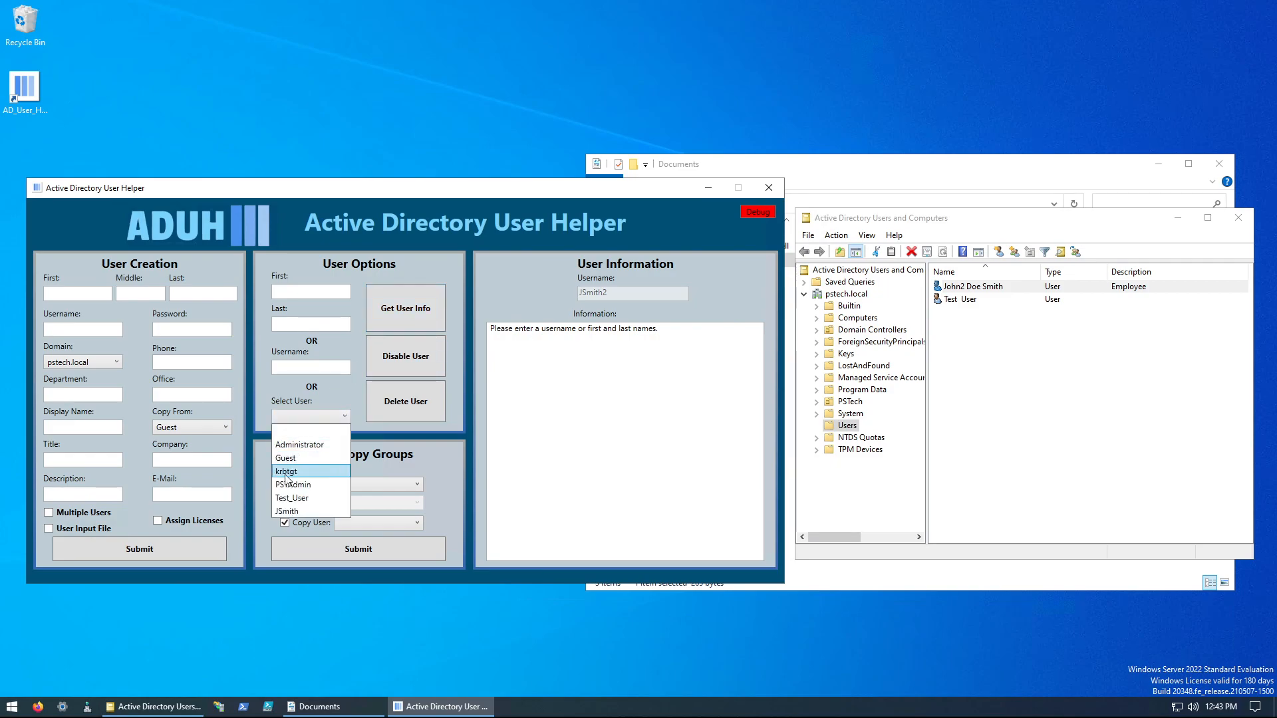
left_click(303, 515)
left_click(411, 313)
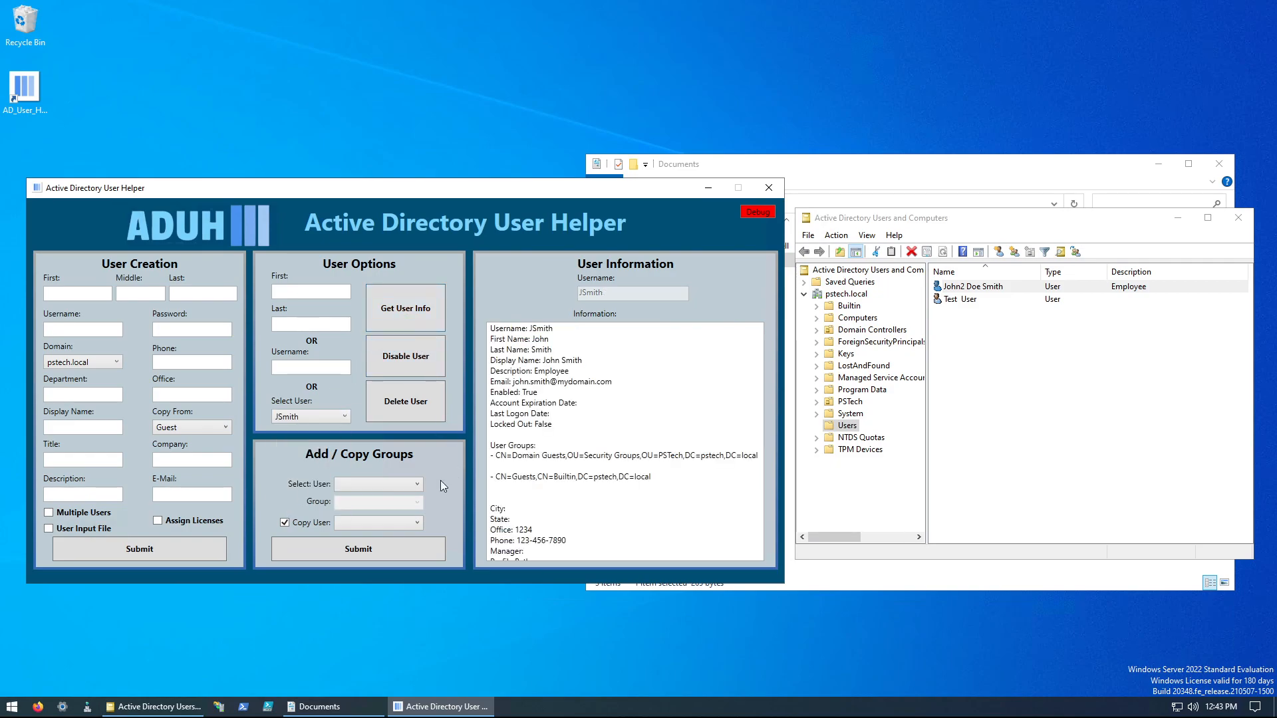
Step: Select the newly recreated user under Add / Copy Groups and turn off the Copy User option
left_click(372, 486)
left_click(371, 487)
left_click(363, 487)
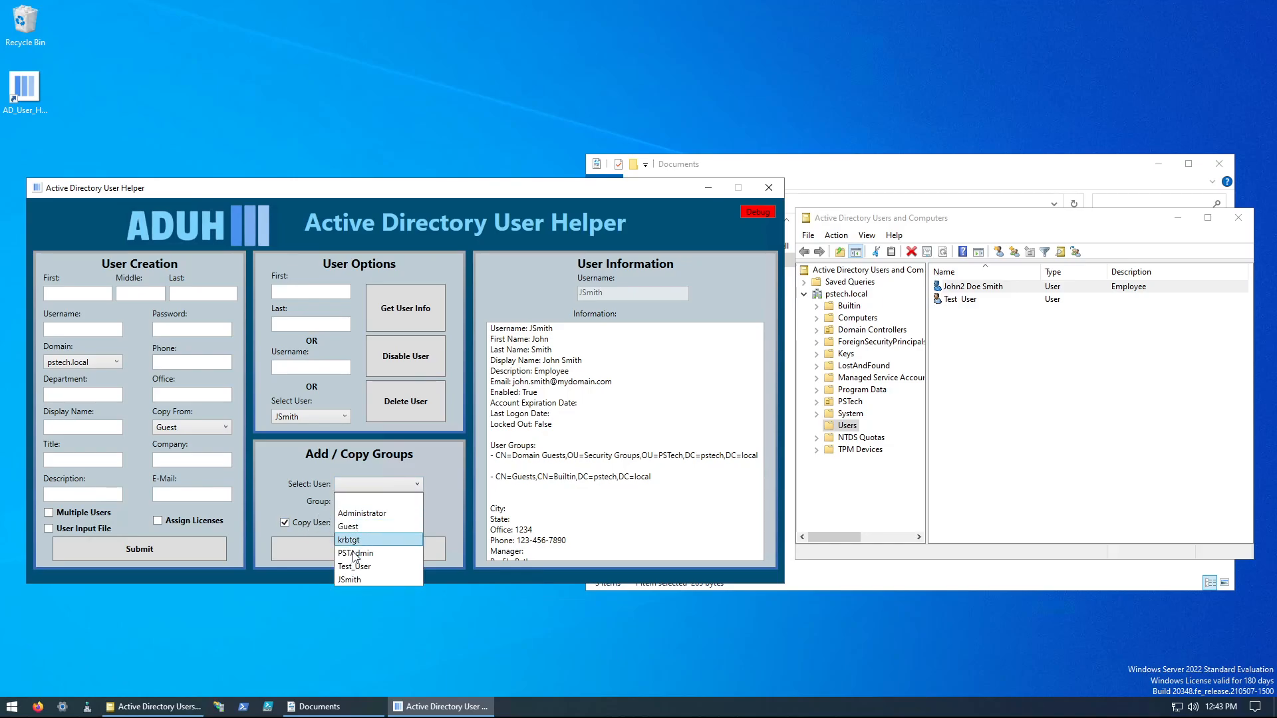
left_click(349, 578)
left_click(297, 522)
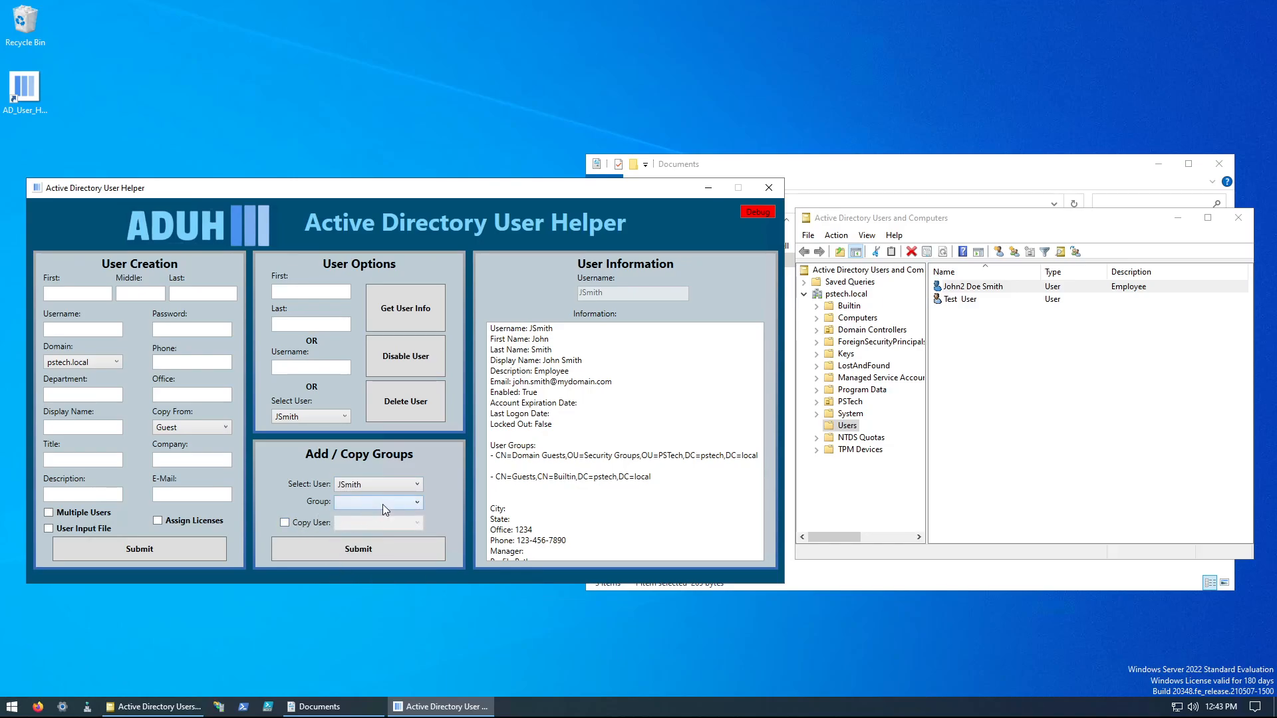
Step: Look through the full list of groups that can be assigned to the selected user
left_click(382, 504)
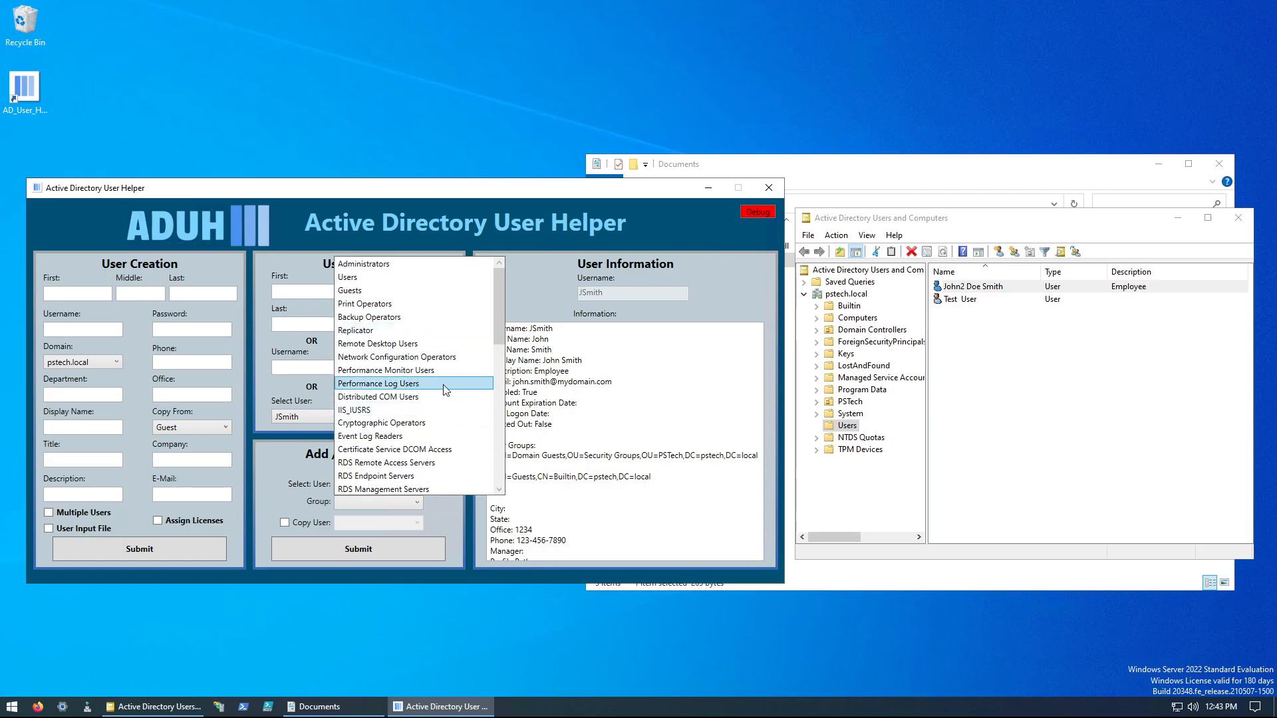
scroll(392, 443, "down", 4)
scroll(393, 444, "down", 6)
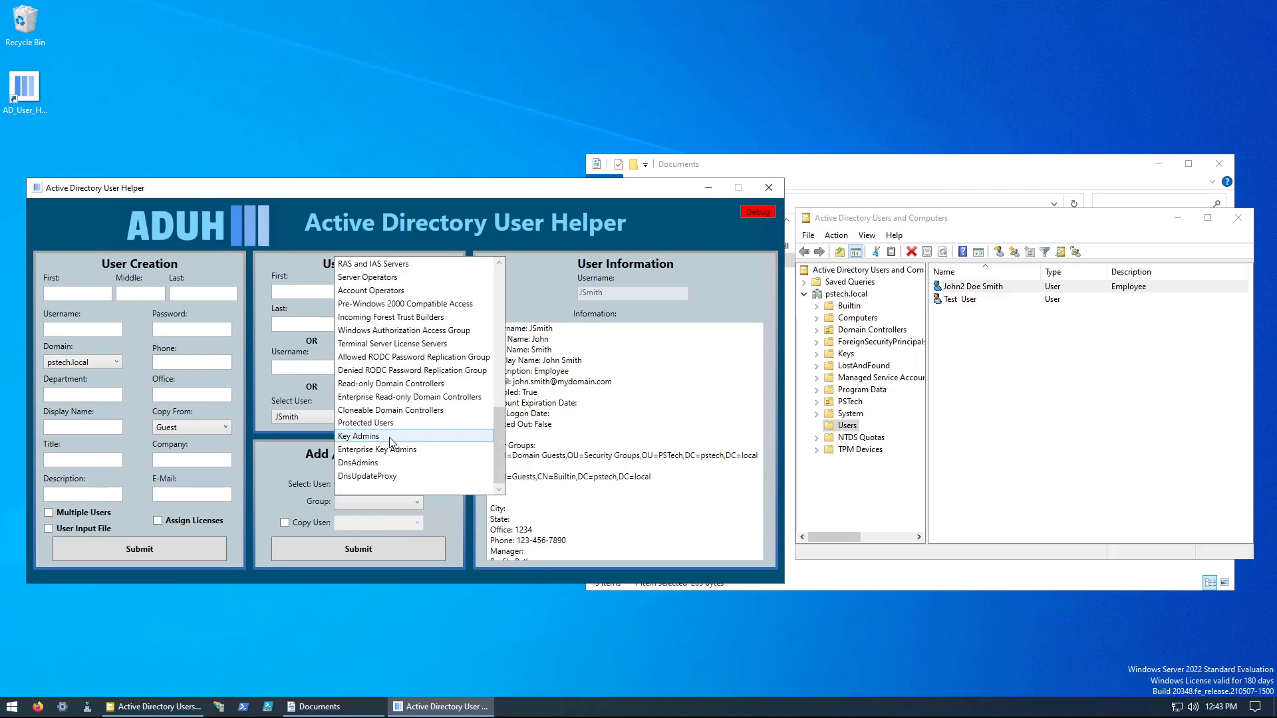
scroll(391, 442, "up", 6)
scroll(390, 441, "up", 5)
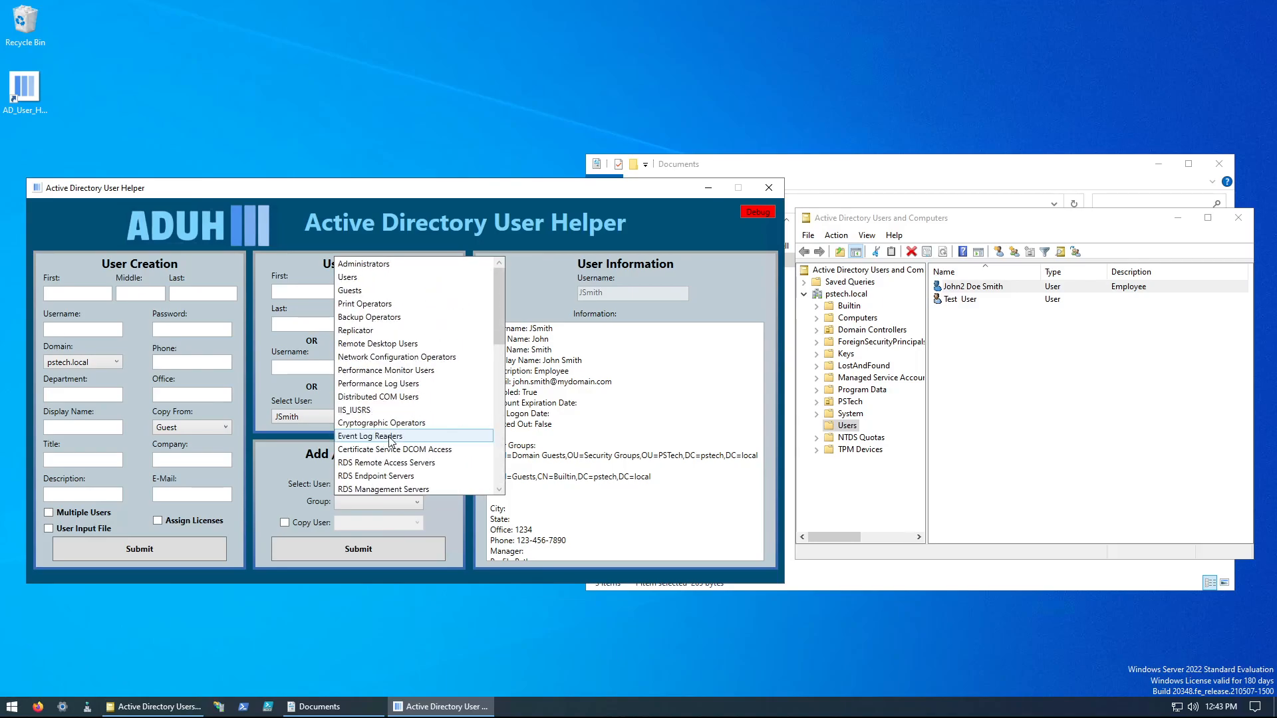
left_click(541, 293)
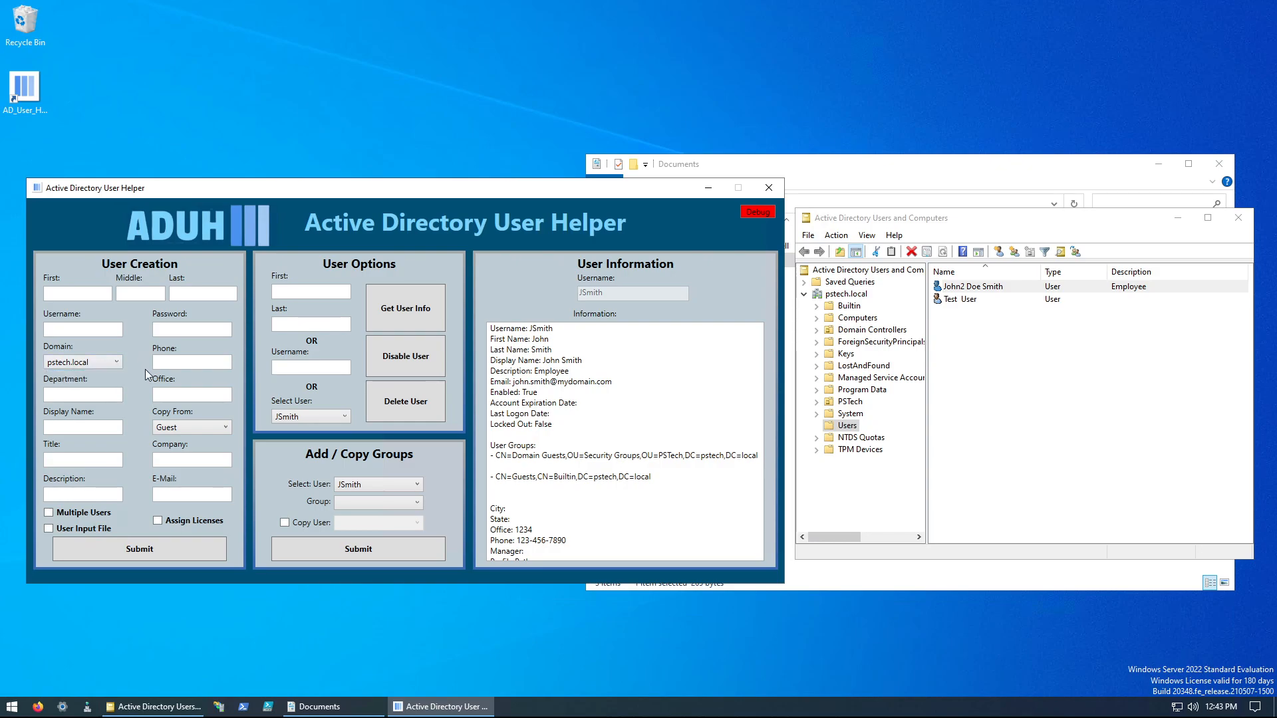
left_click(198, 429)
left_click(362, 499)
left_click(362, 504)
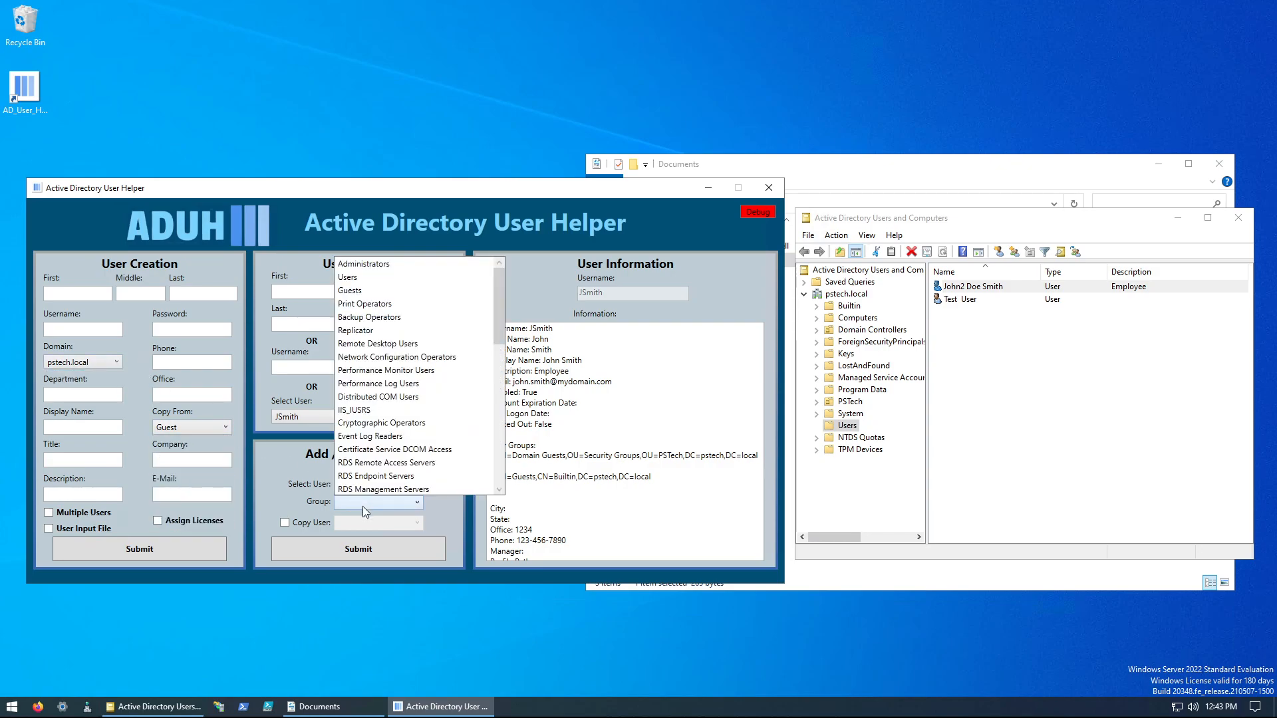
left_click(529, 447)
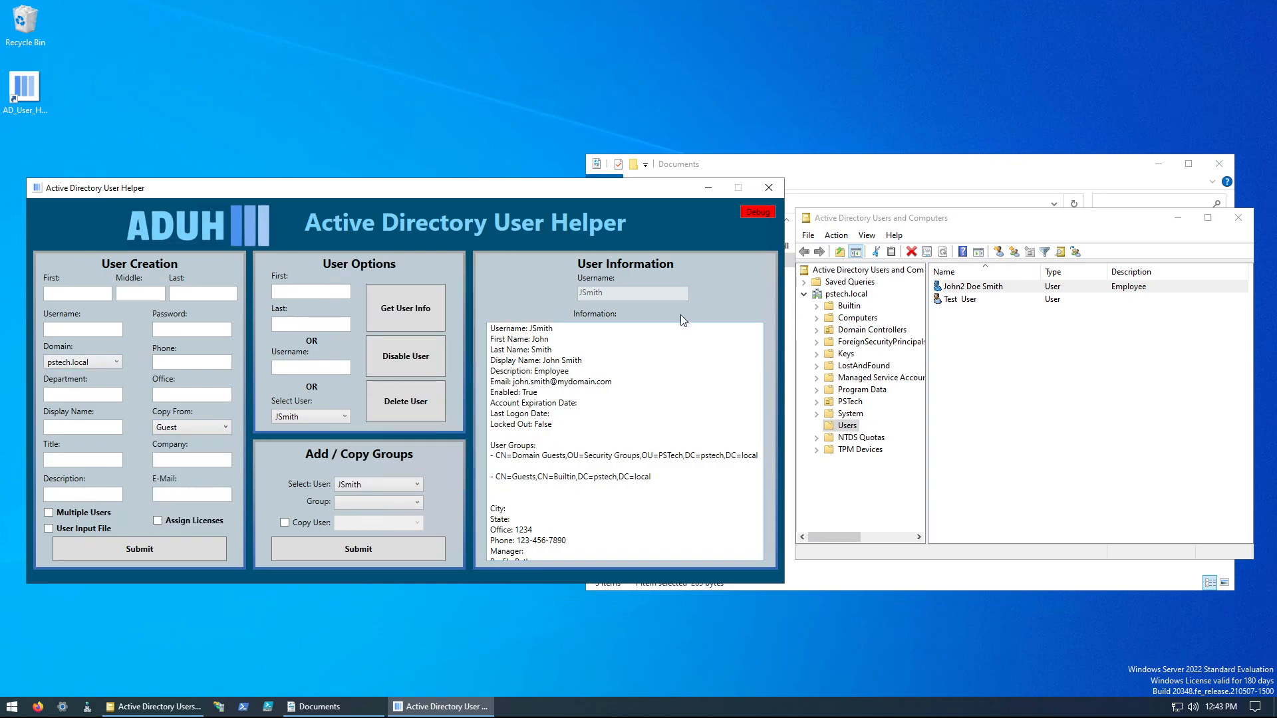
left_click(709, 188)
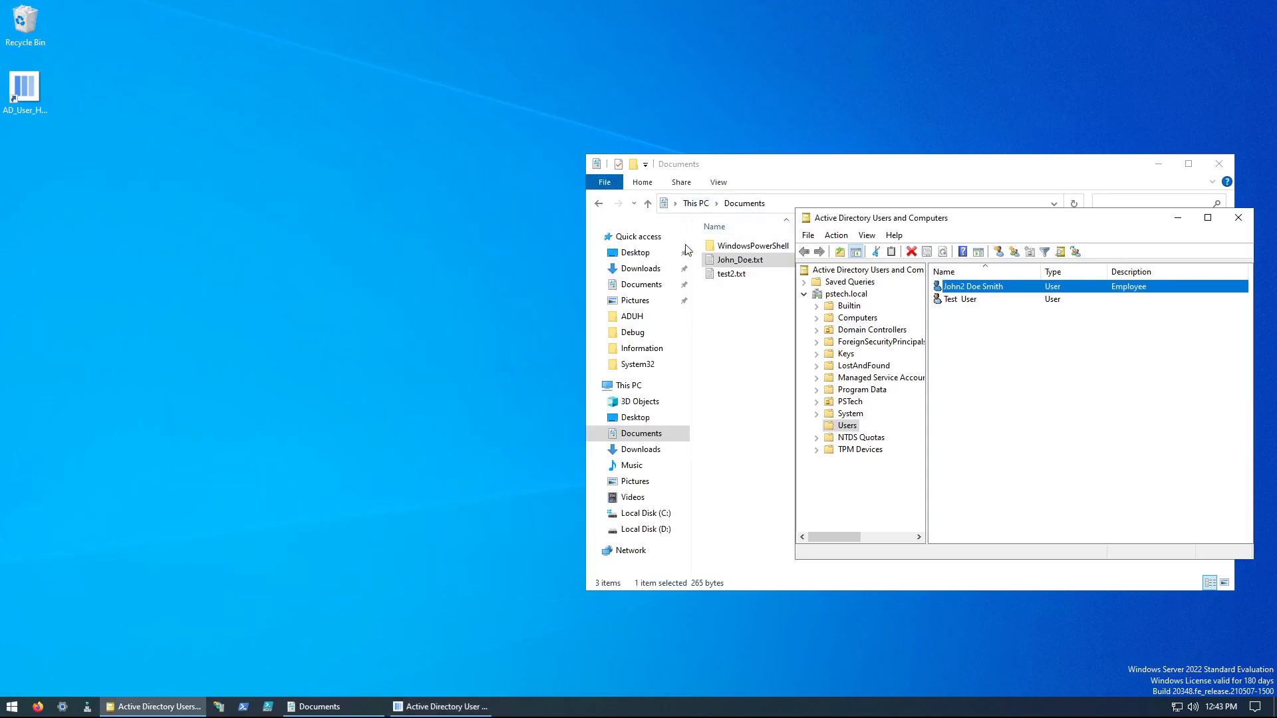
left_click(632, 316)
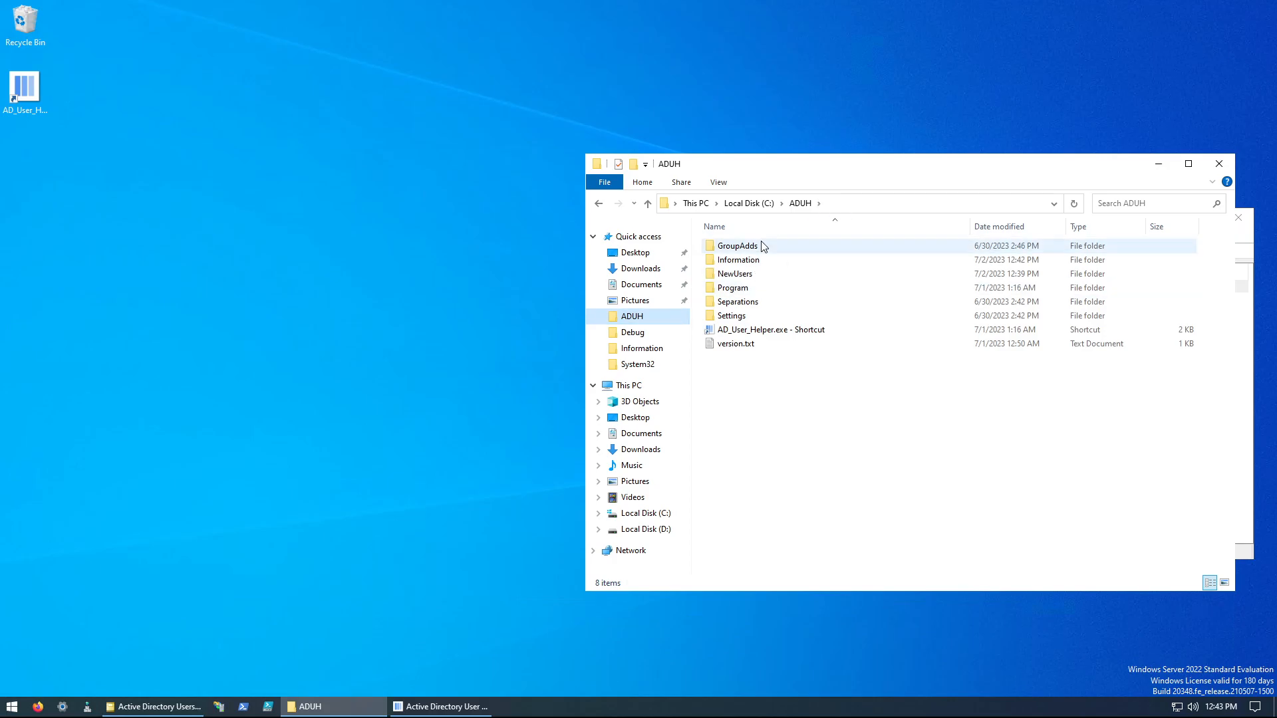
double_click(755, 261)
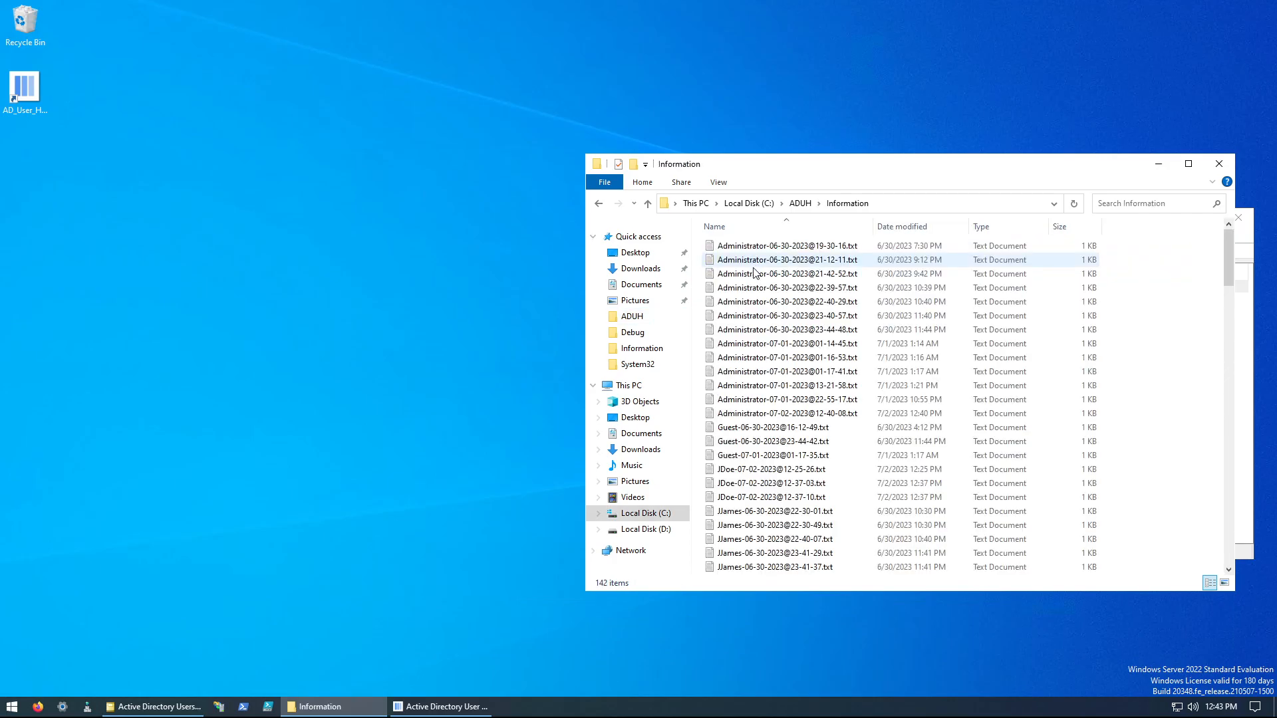
double_click(765, 246)
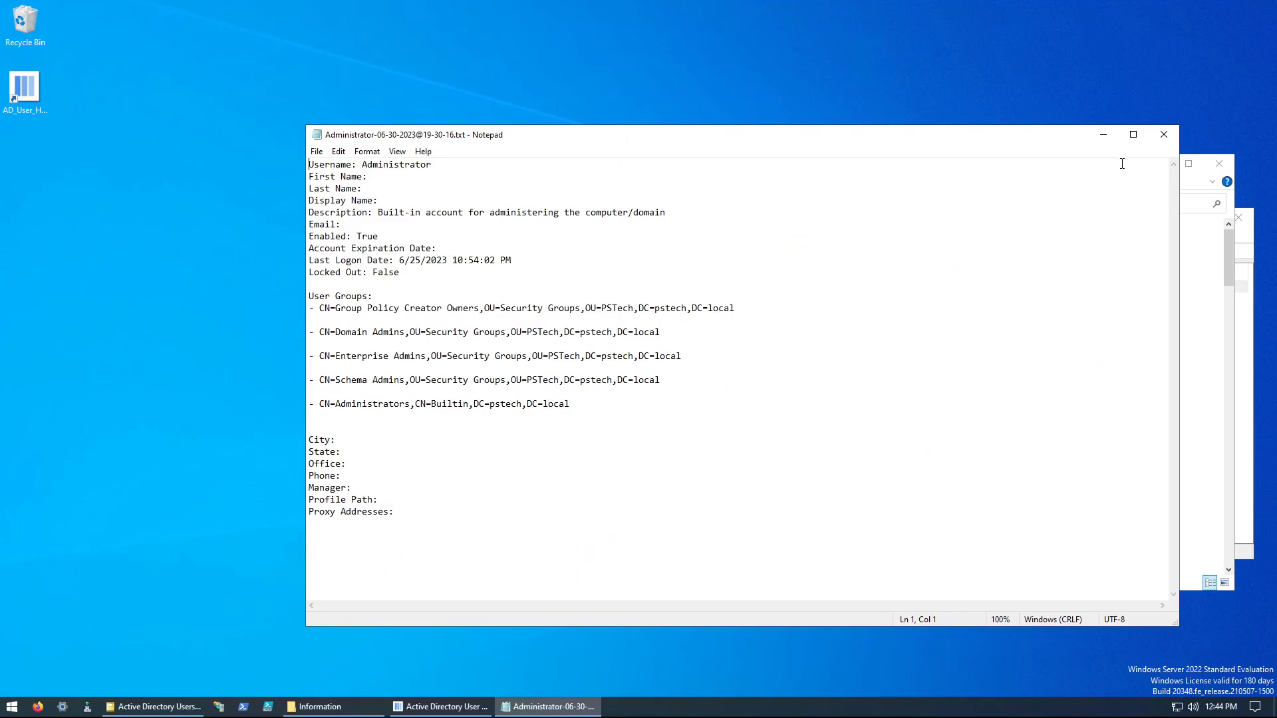
left_click(1165, 135)
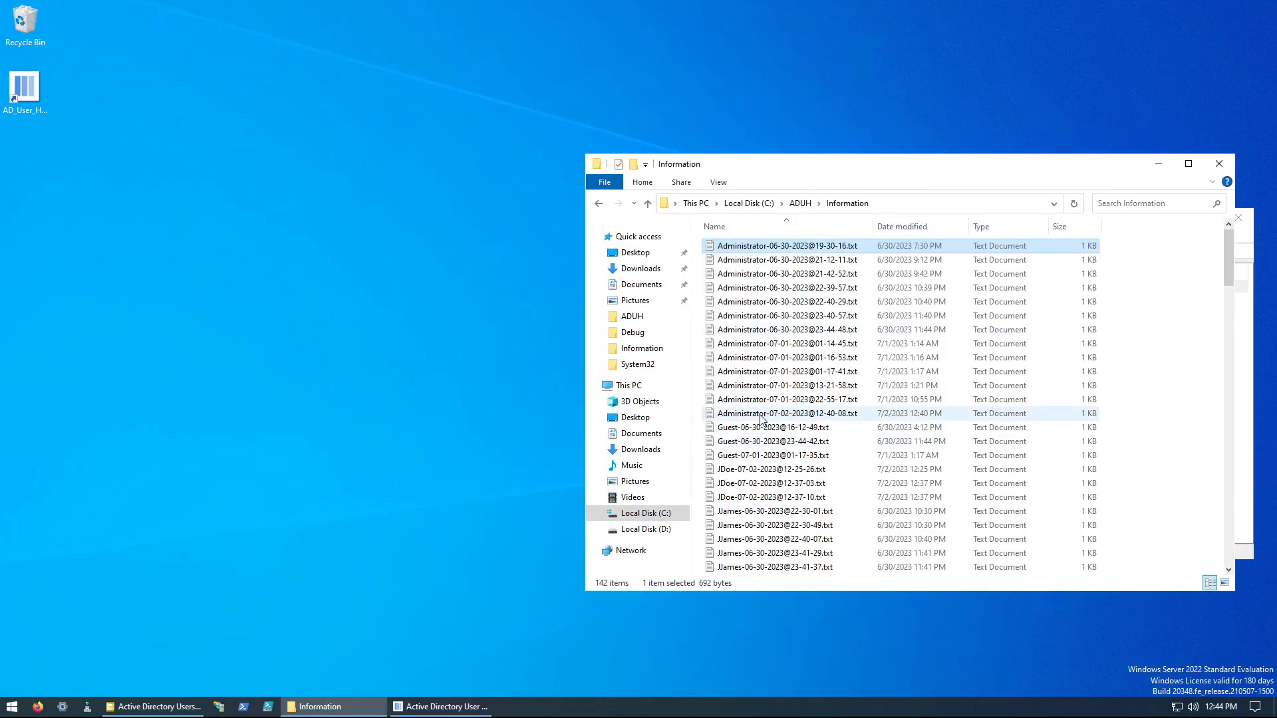
scroll(763, 421, "down", 16)
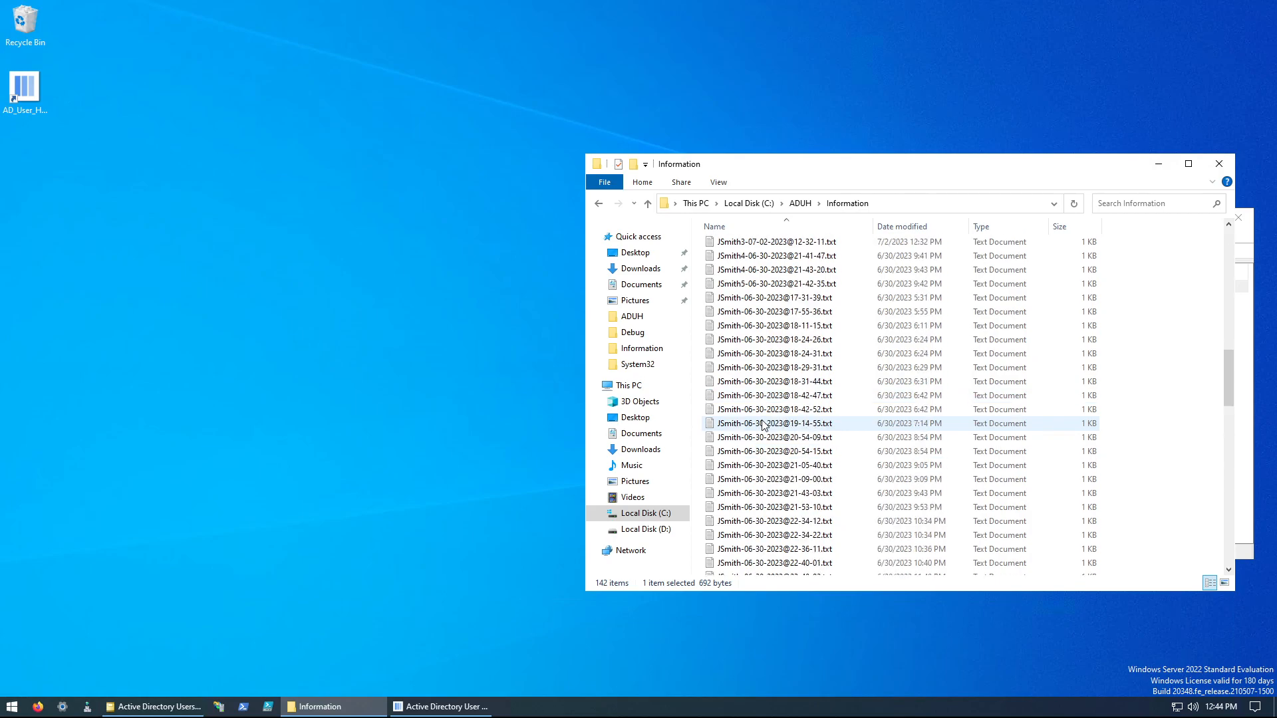
scroll(763, 425, "up", 15)
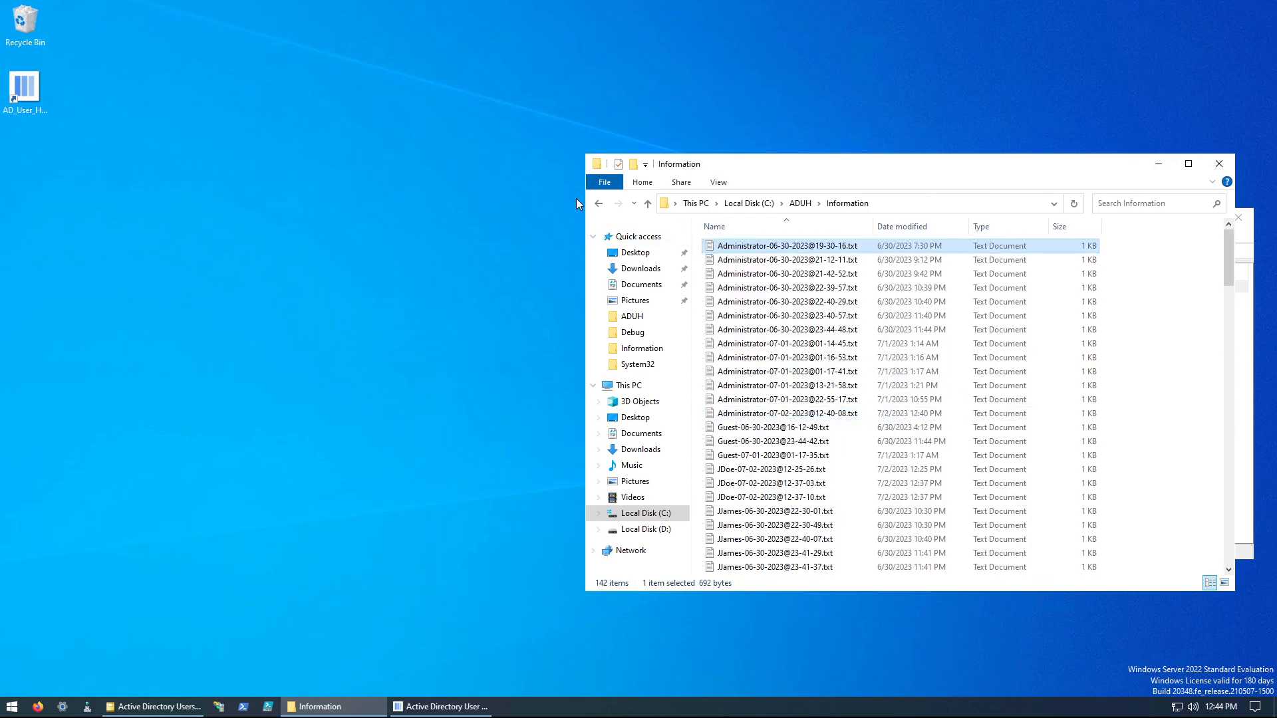
left_click(792, 263)
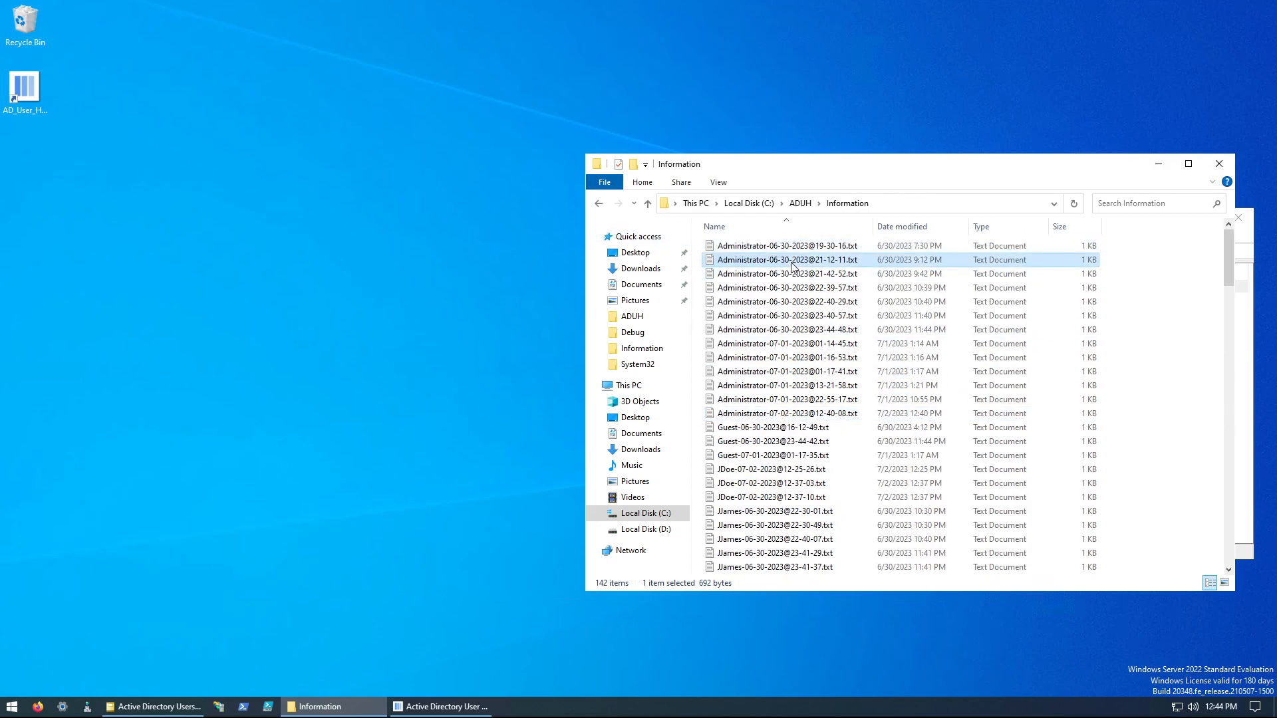
double_click(791, 263)
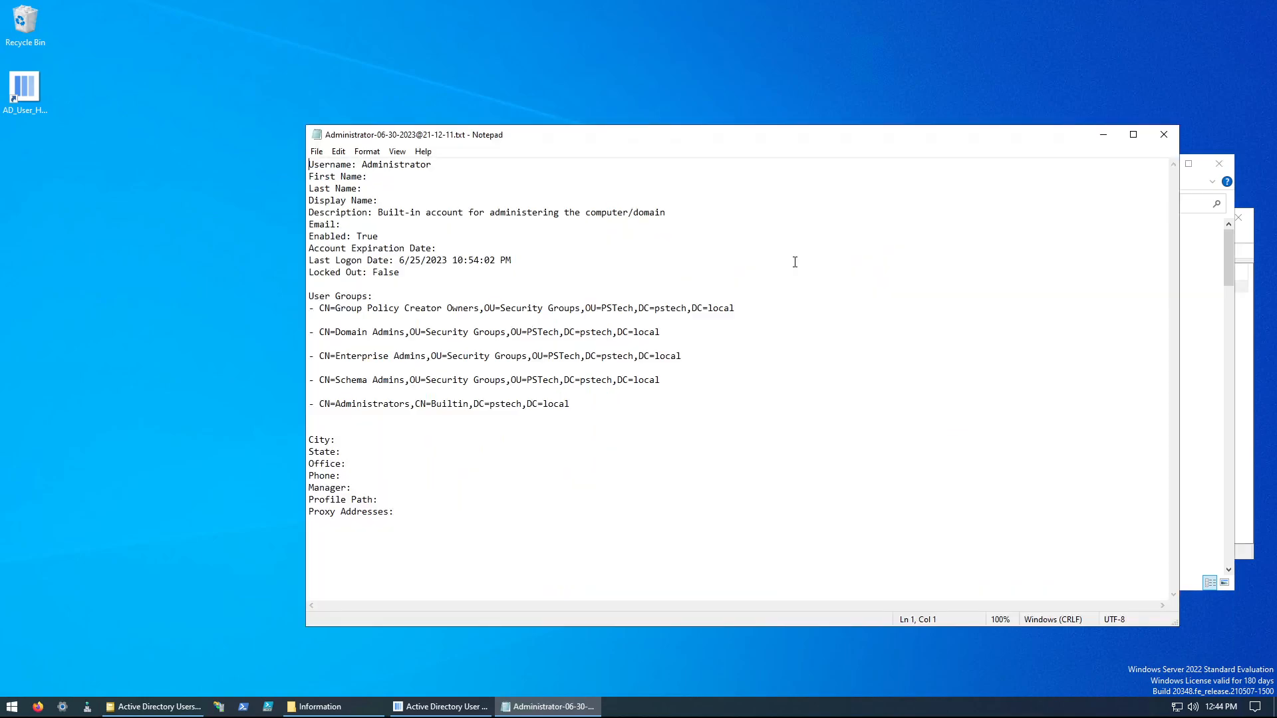
left_click(1164, 134)
Step: Go to the ADUH\NewUsers folder and read the first user creation log in the list
left_click(599, 203)
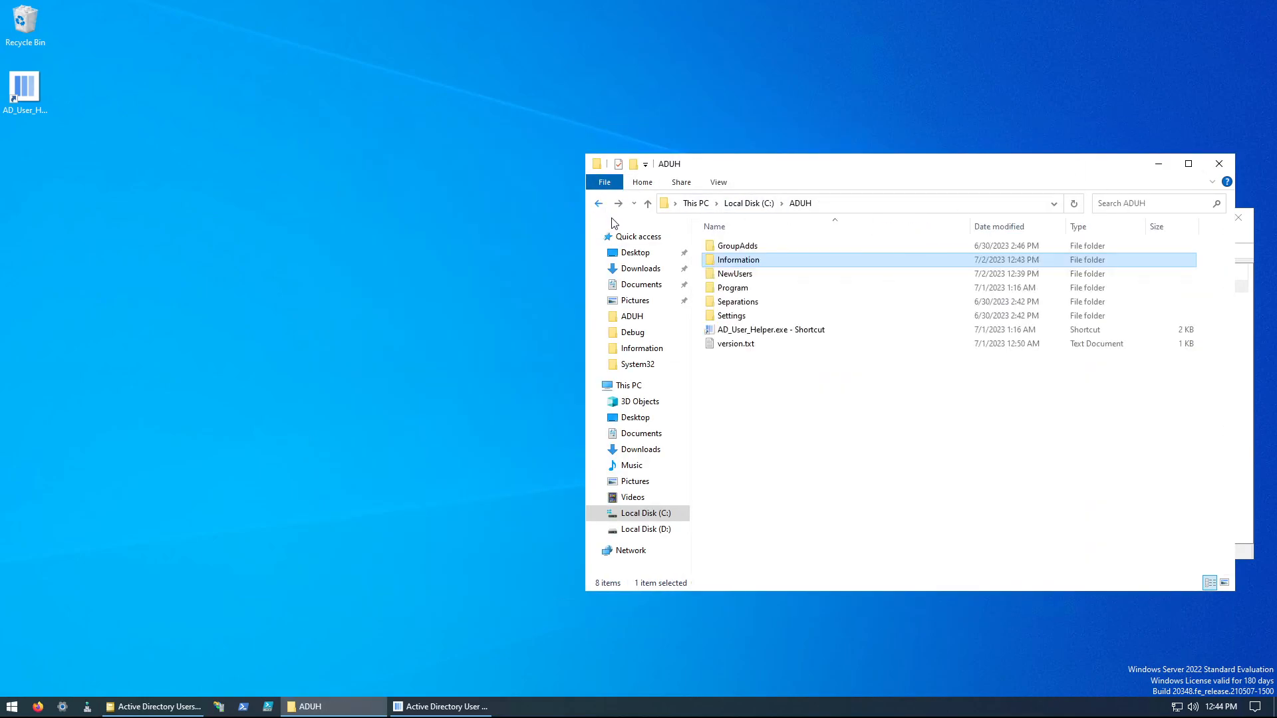
double_click(740, 273)
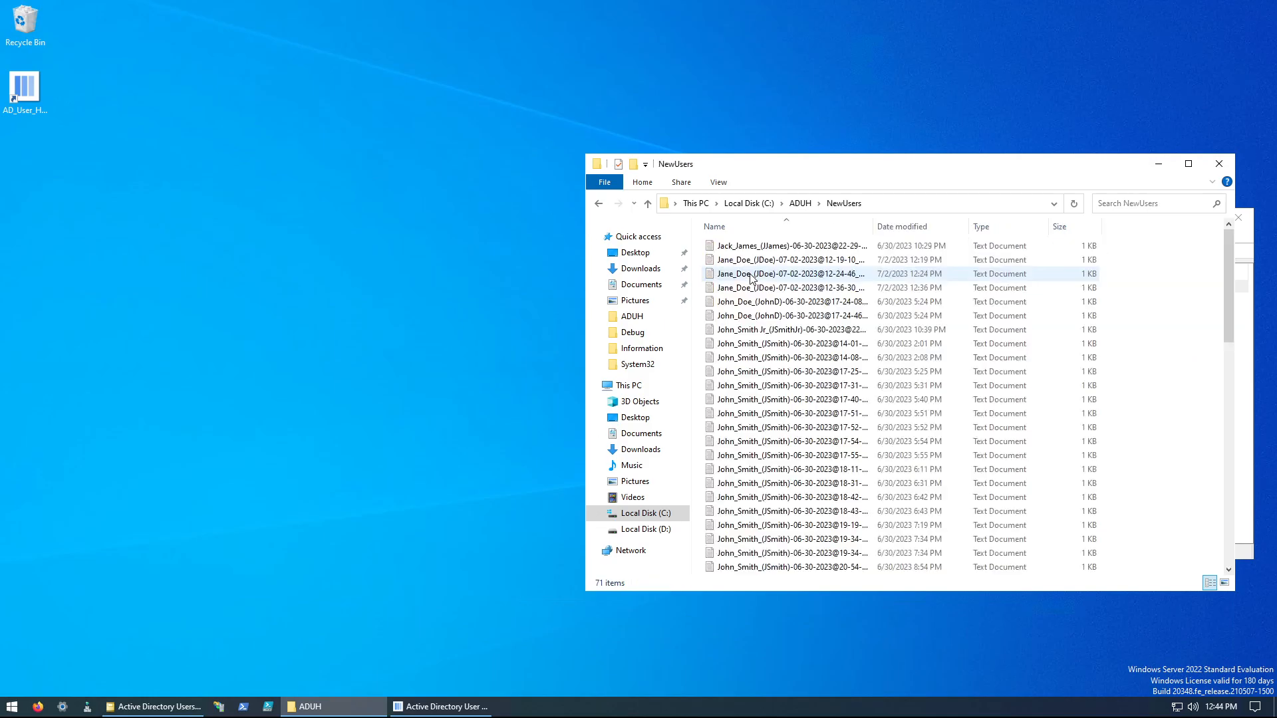
double_click(791, 247)
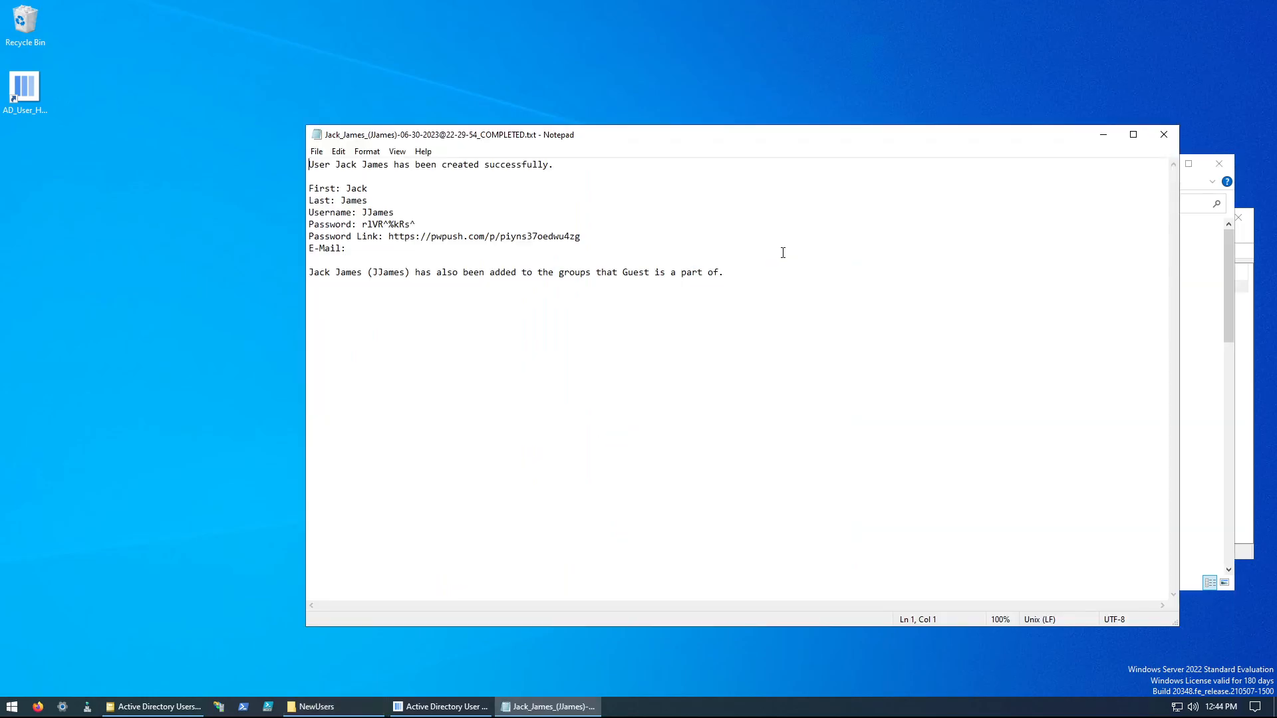
left_click(1164, 135)
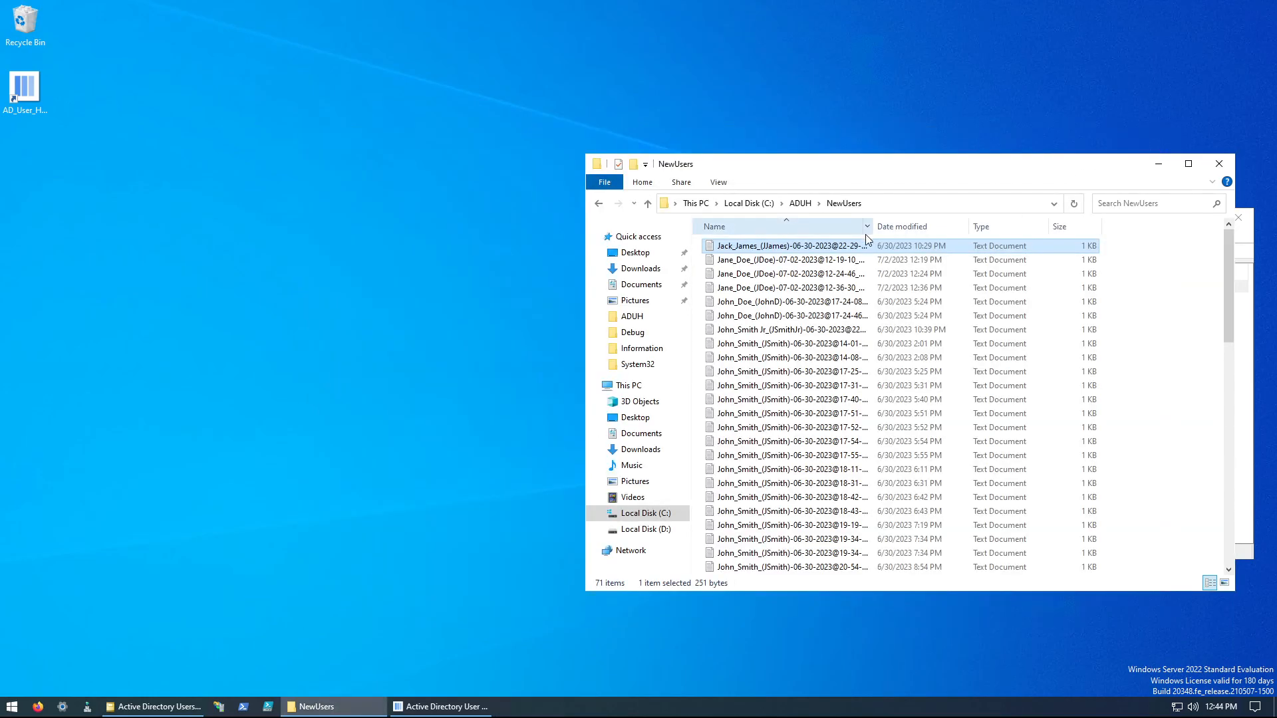
Step: Sort the creation logs by date modified, newest first, and read the most recent user's log
left_click(920, 227)
scroll(805, 291, "up", 1)
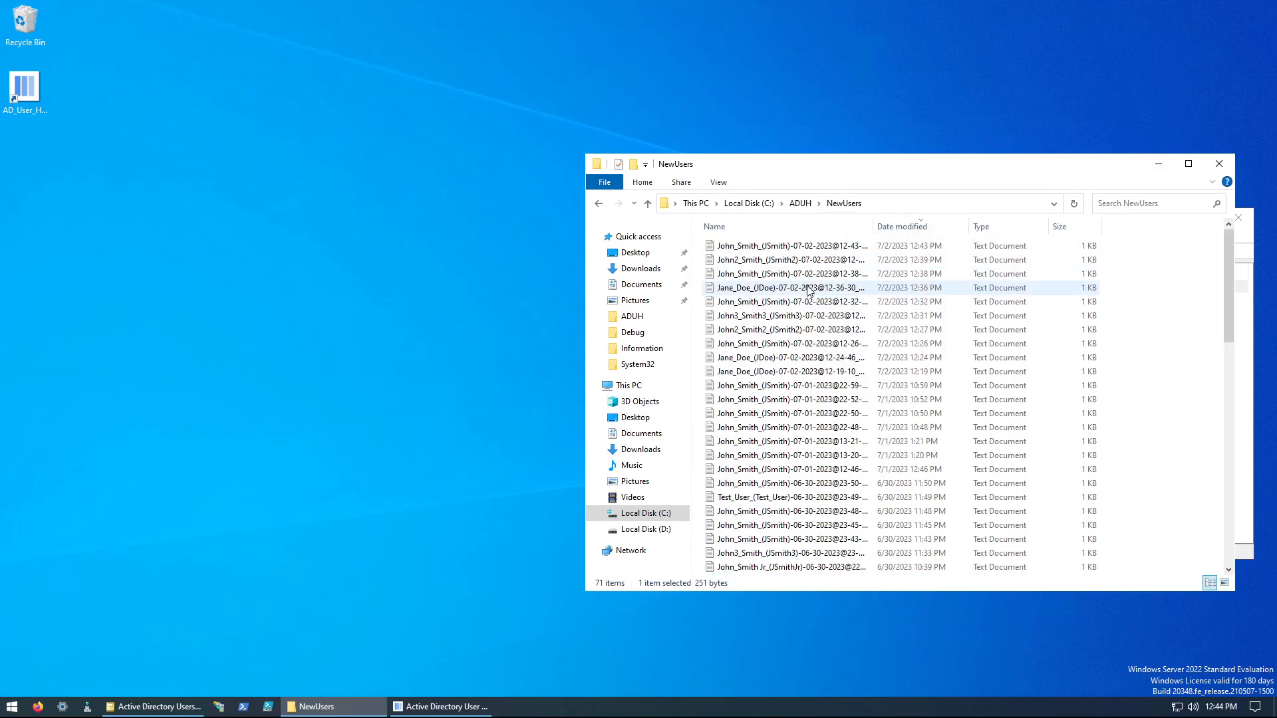
double_click(801, 249)
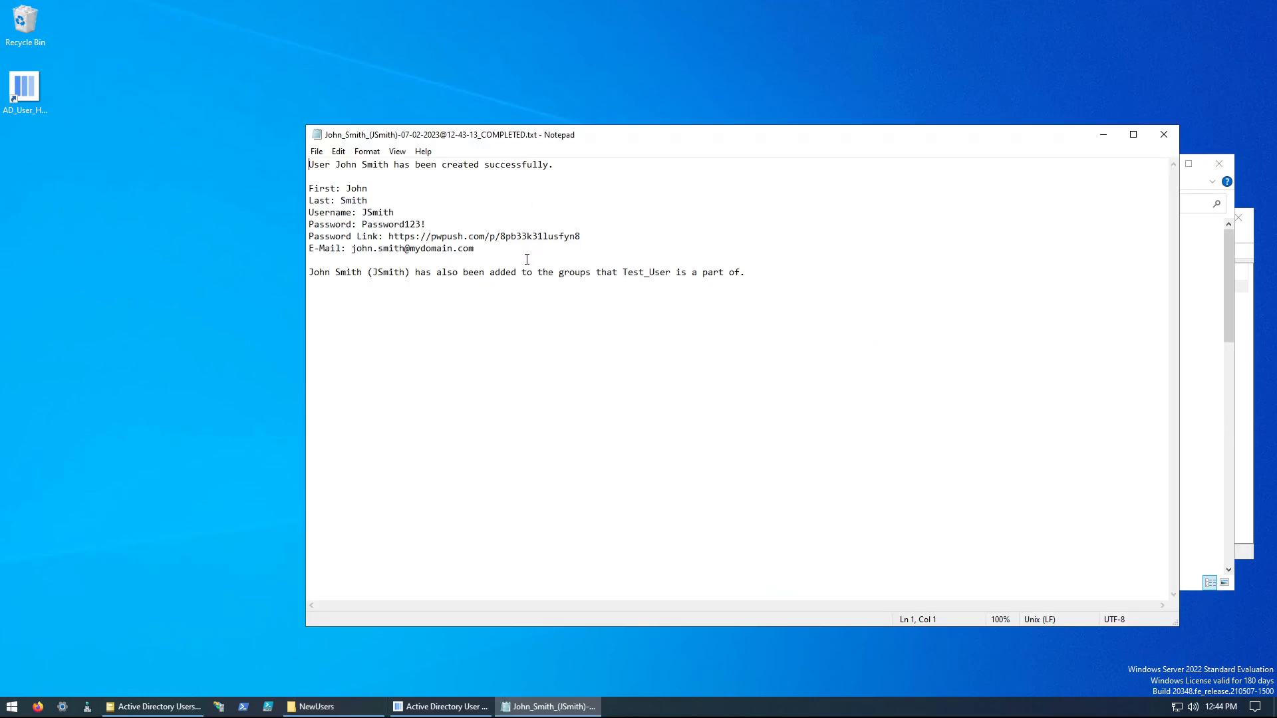
left_click_drag(749, 286, 308, 161)
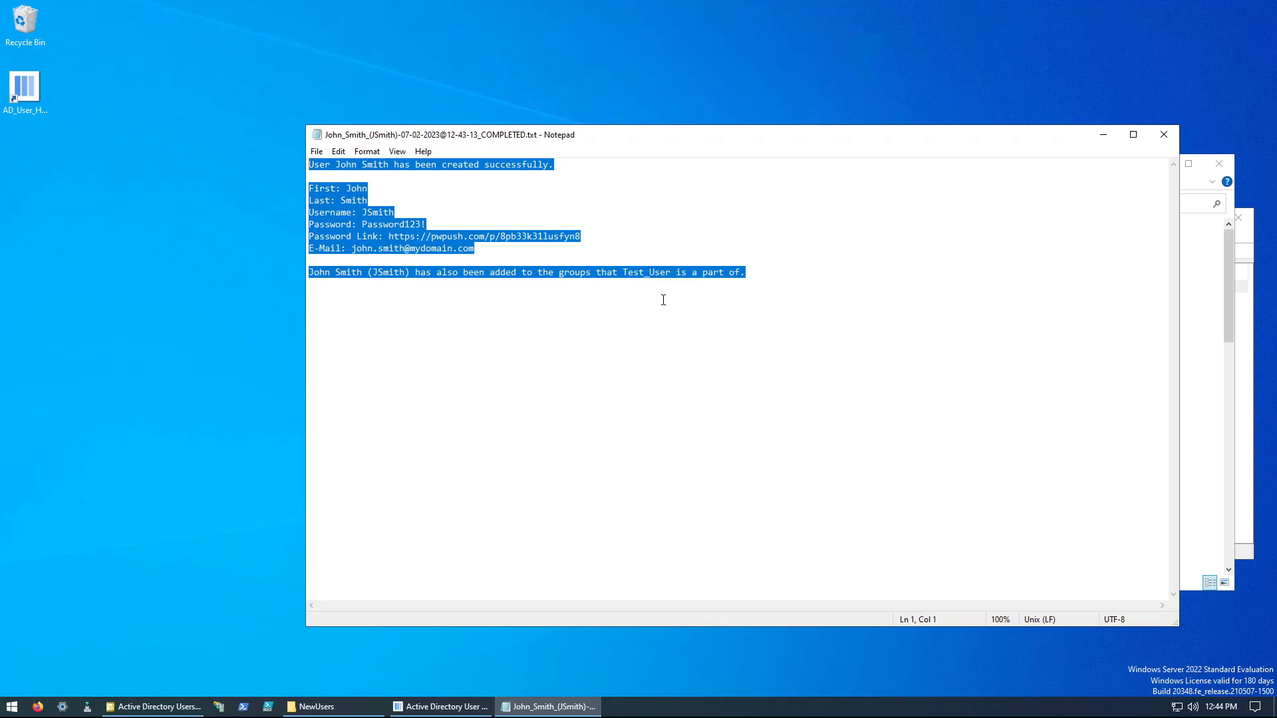
left_click(922, 282)
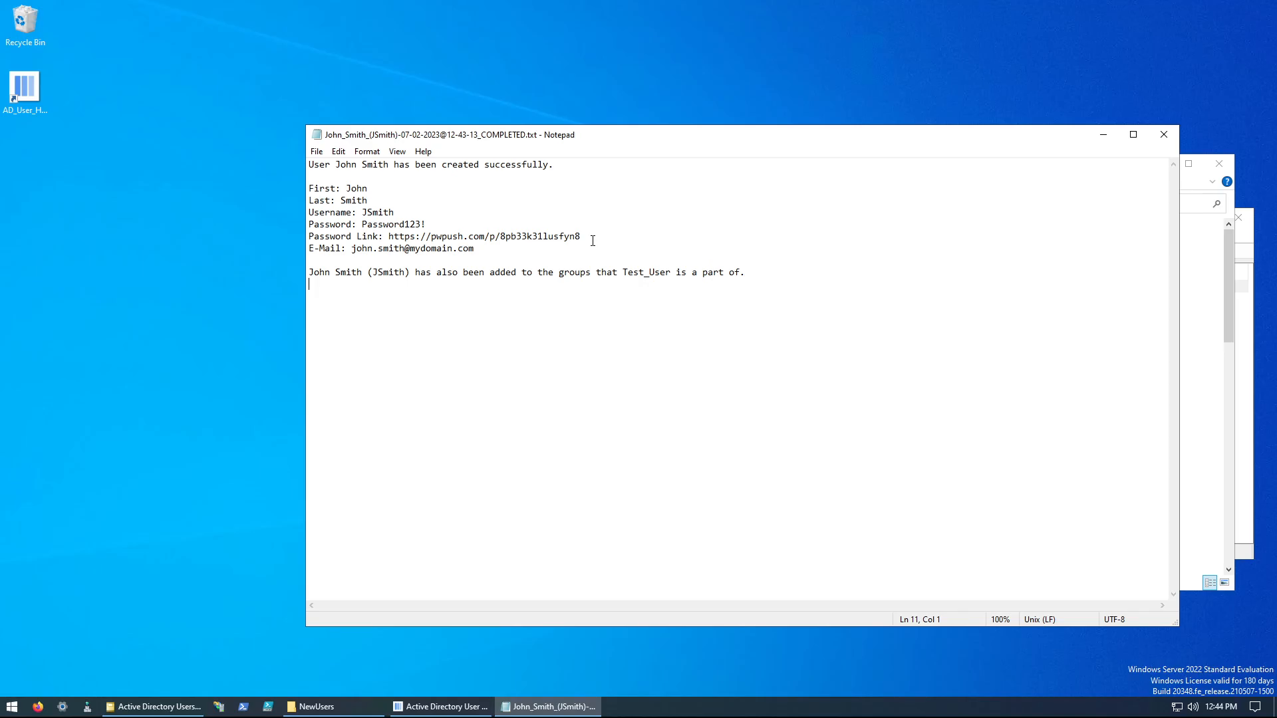
left_click(1163, 134)
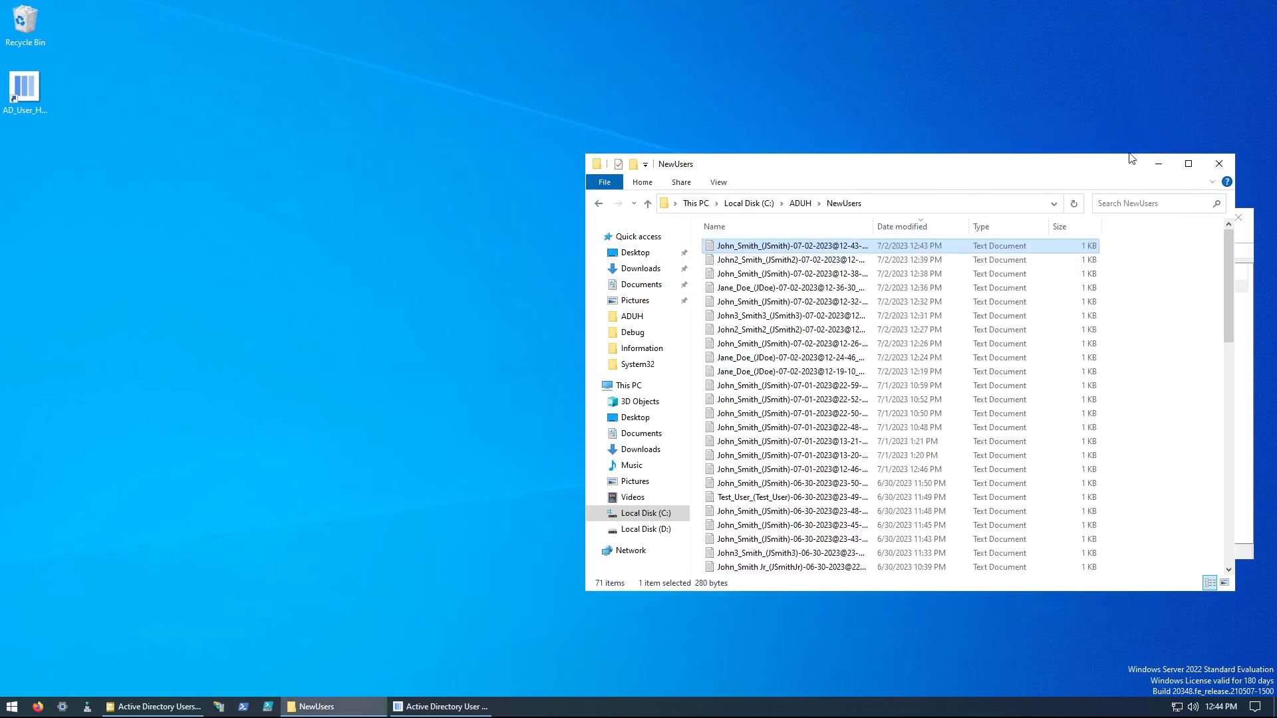
double_click(752, 358)
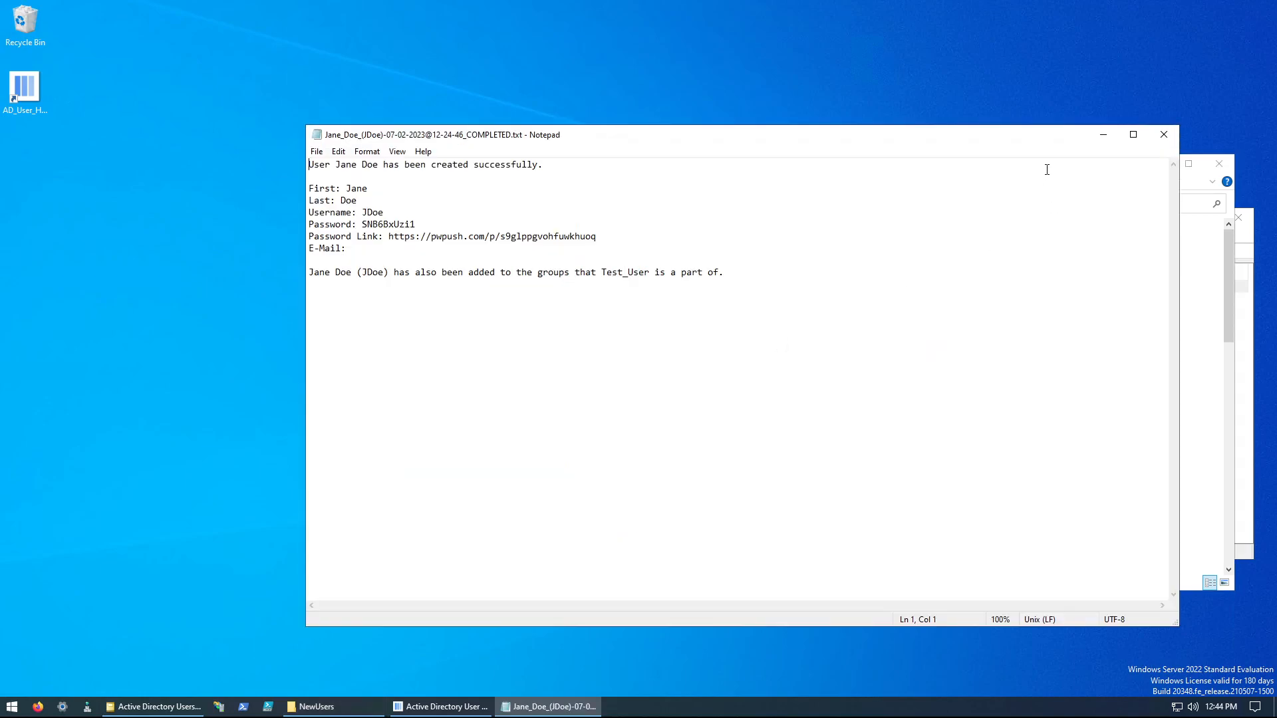
left_click(1163, 134)
scroll(901, 318, "down", 5)
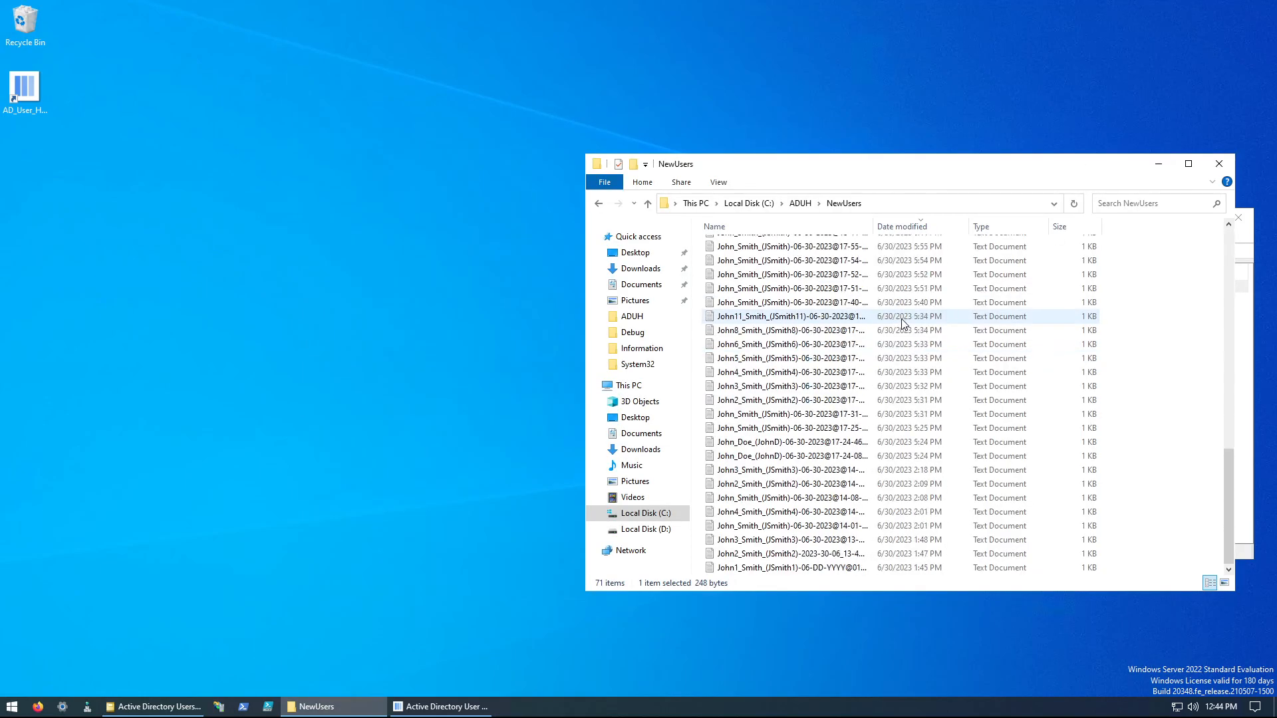
Step: Inspect the Separations and Settings folders in the ADUH directory
left_click(599, 203)
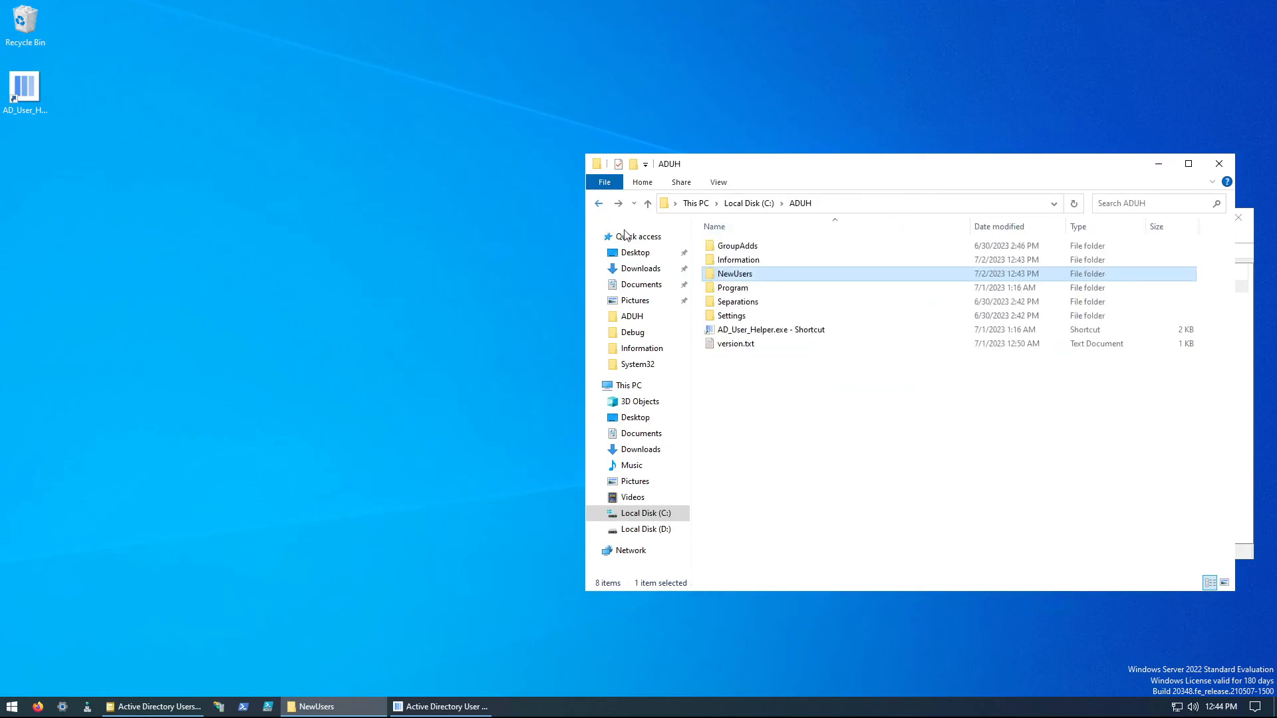
double_click(746, 304)
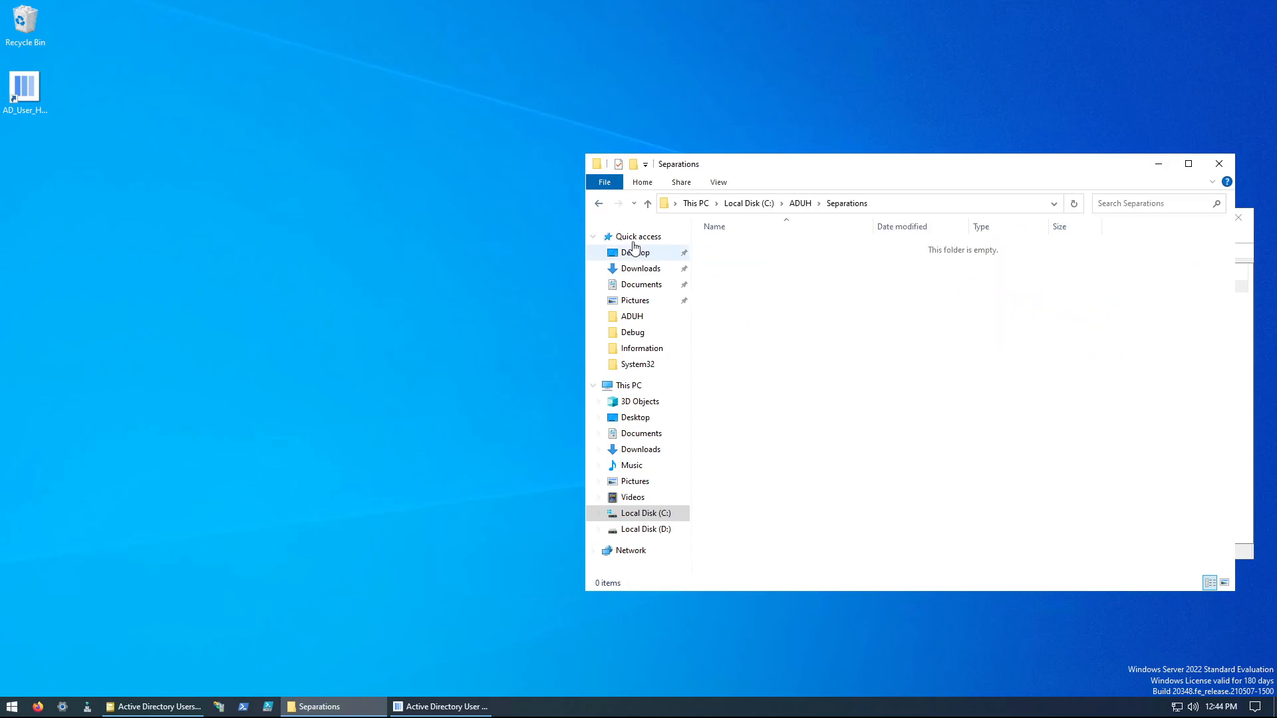
left_click(599, 202)
double_click(747, 318)
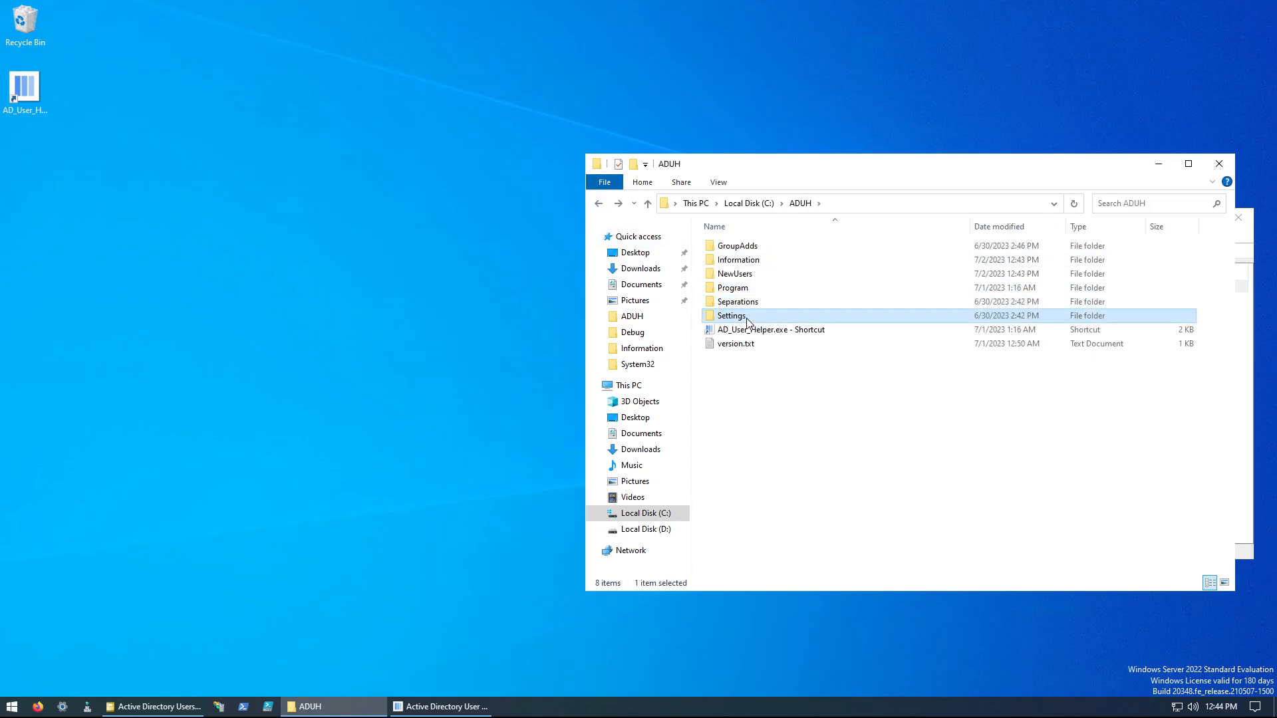
left_click(599, 203)
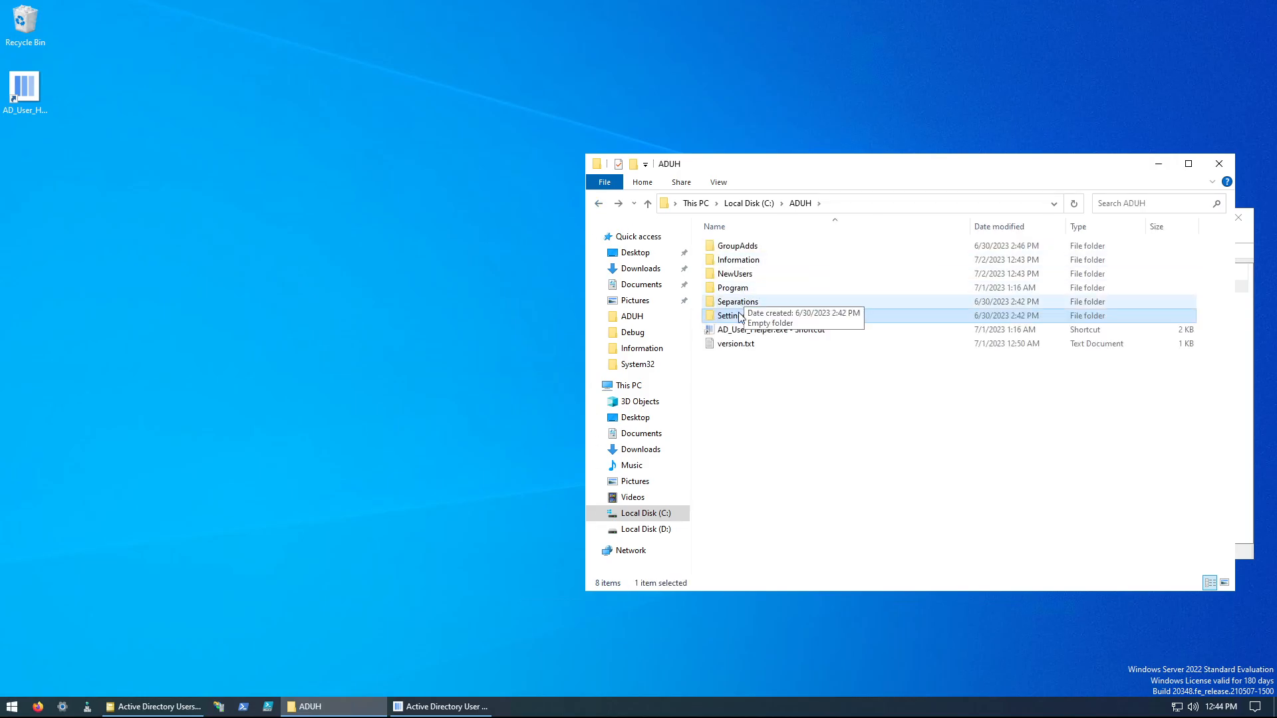
Step: Read version.txt in the ADUH directory and look inside the GroupAdds folder
double_click(732, 345)
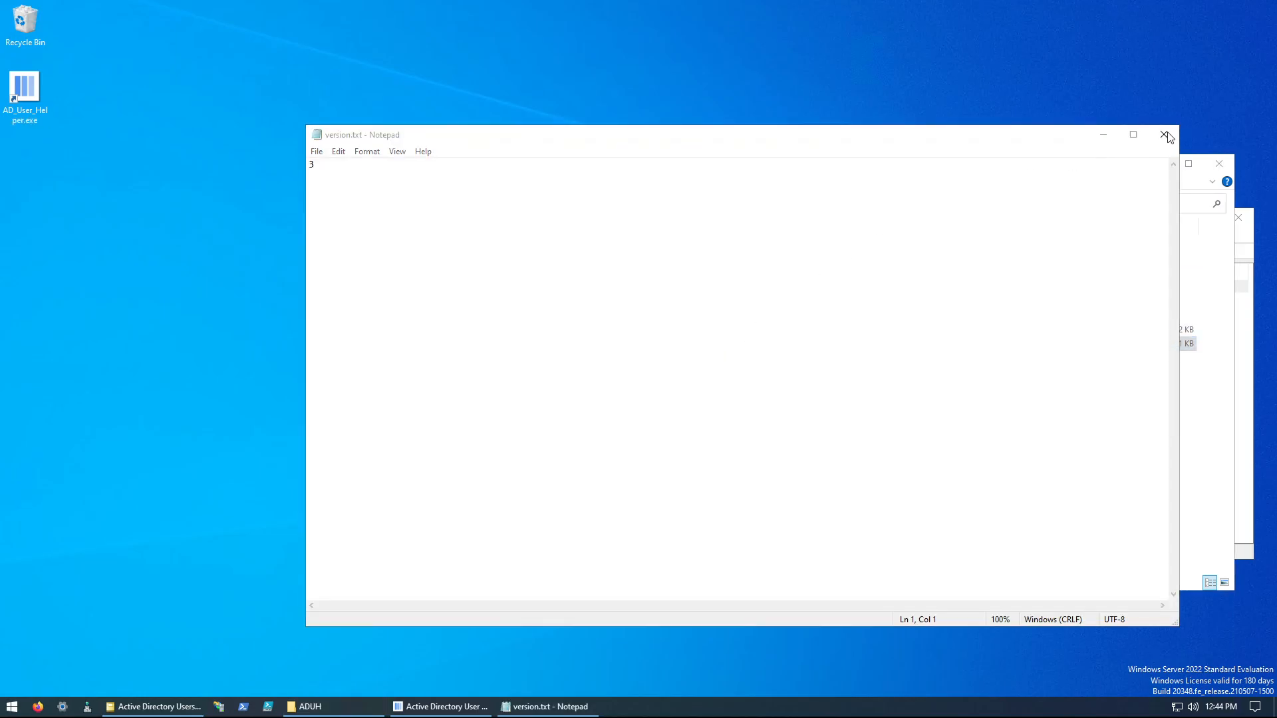
left_click(1165, 134)
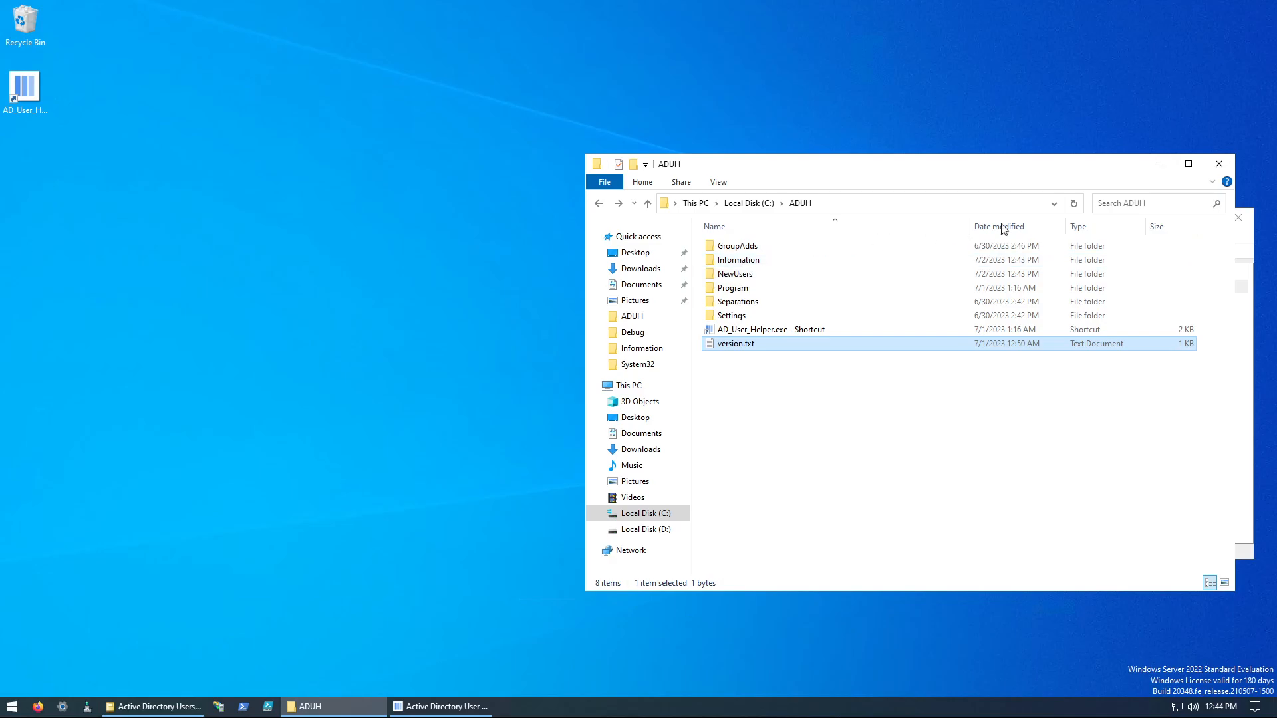
double_click(715, 246)
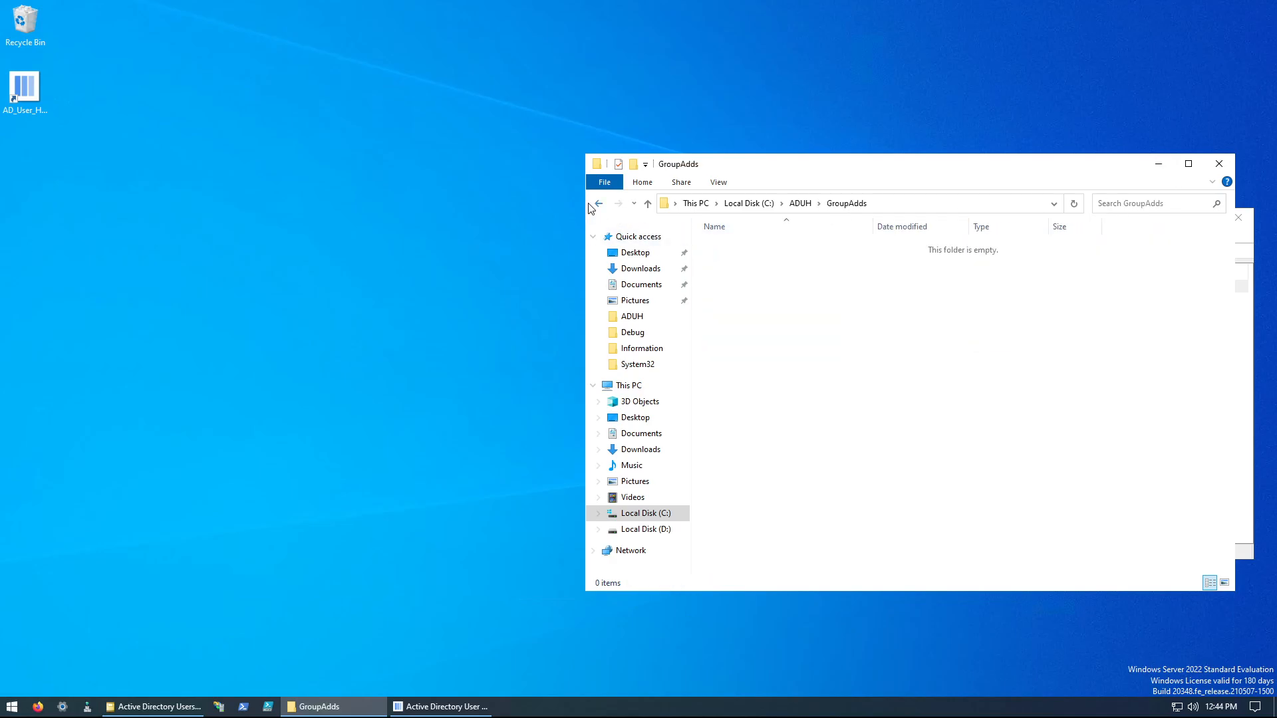
left_click(599, 203)
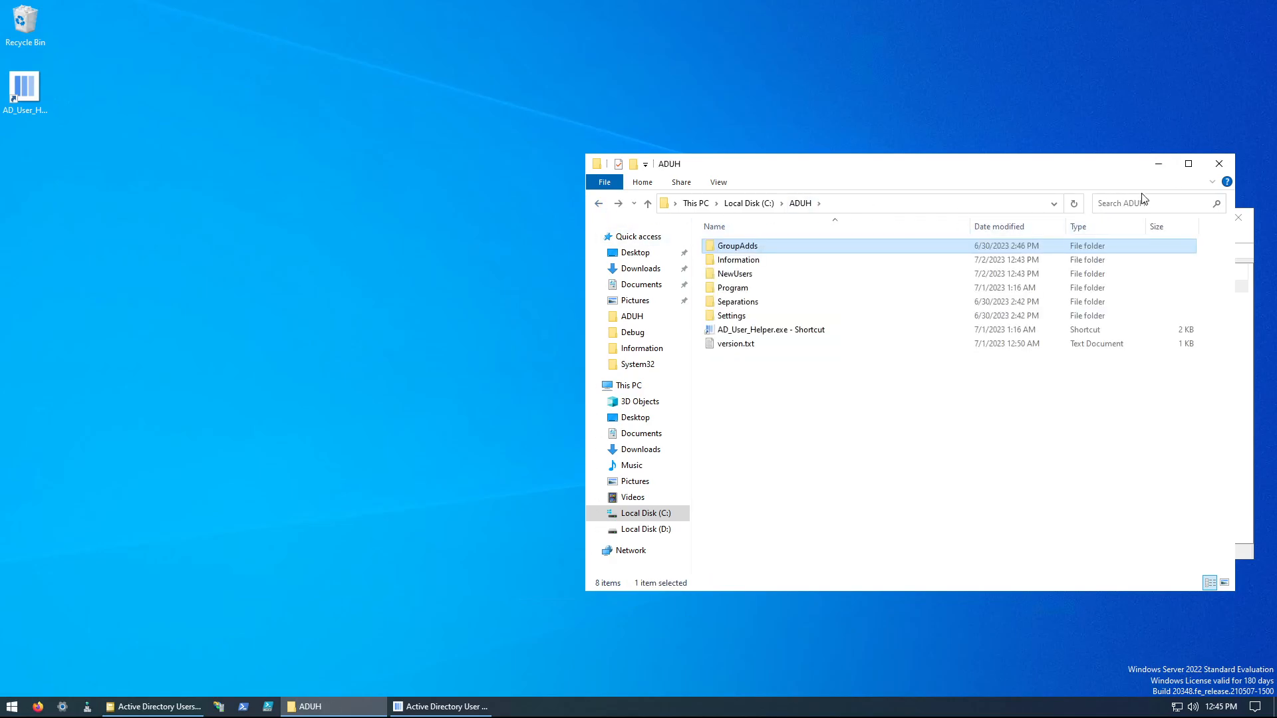
Step: Close File Explorer, switch back to Active Directory User Helper and try its Debug control
left_click(1220, 164)
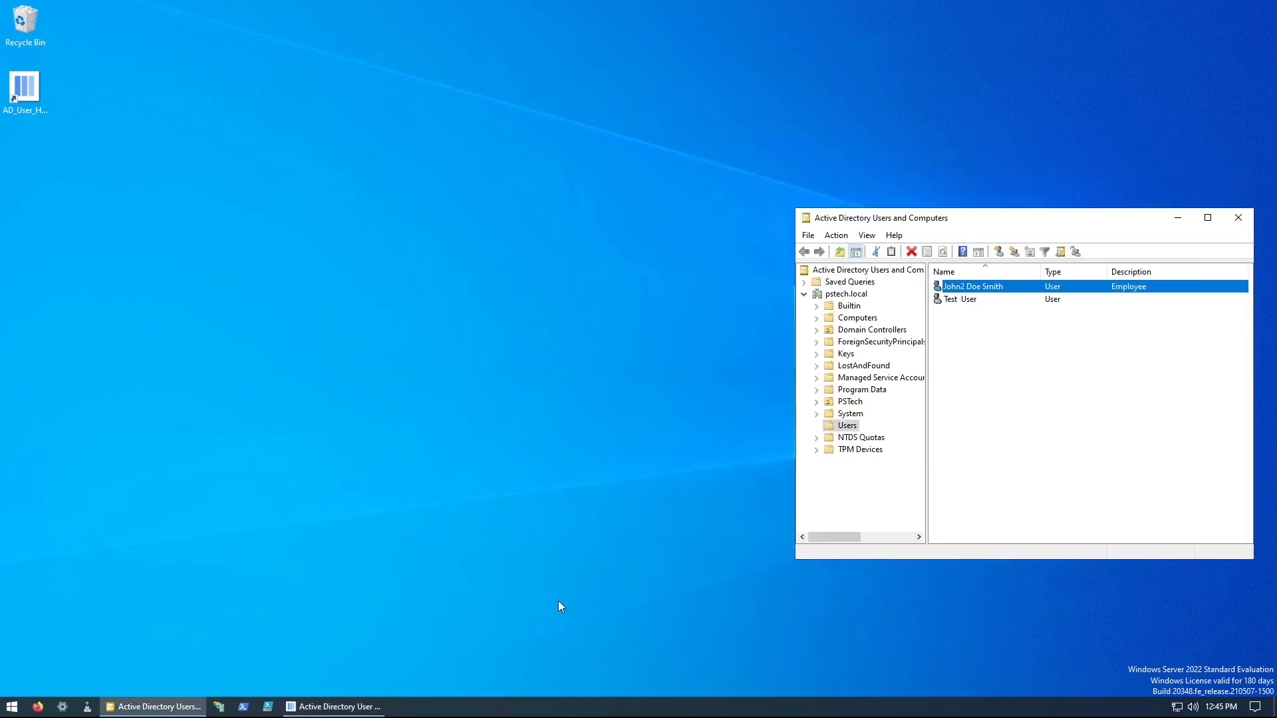
left_click(333, 707)
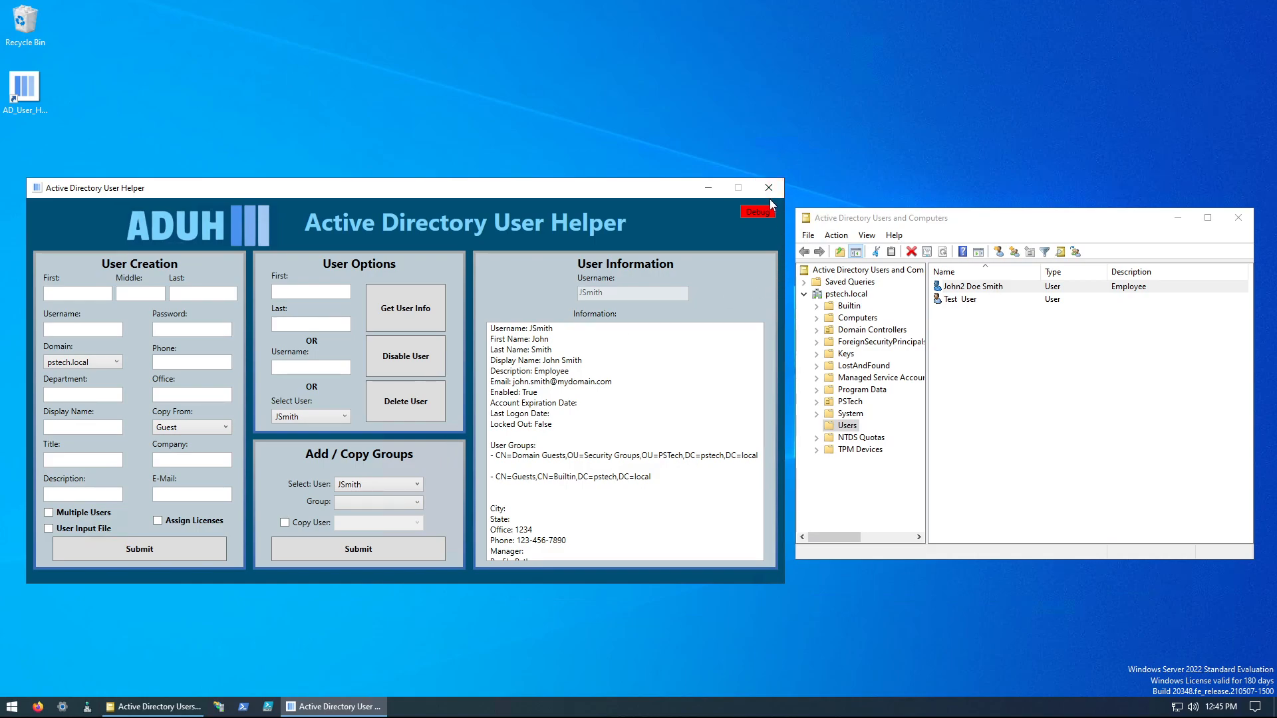
left_click(761, 214)
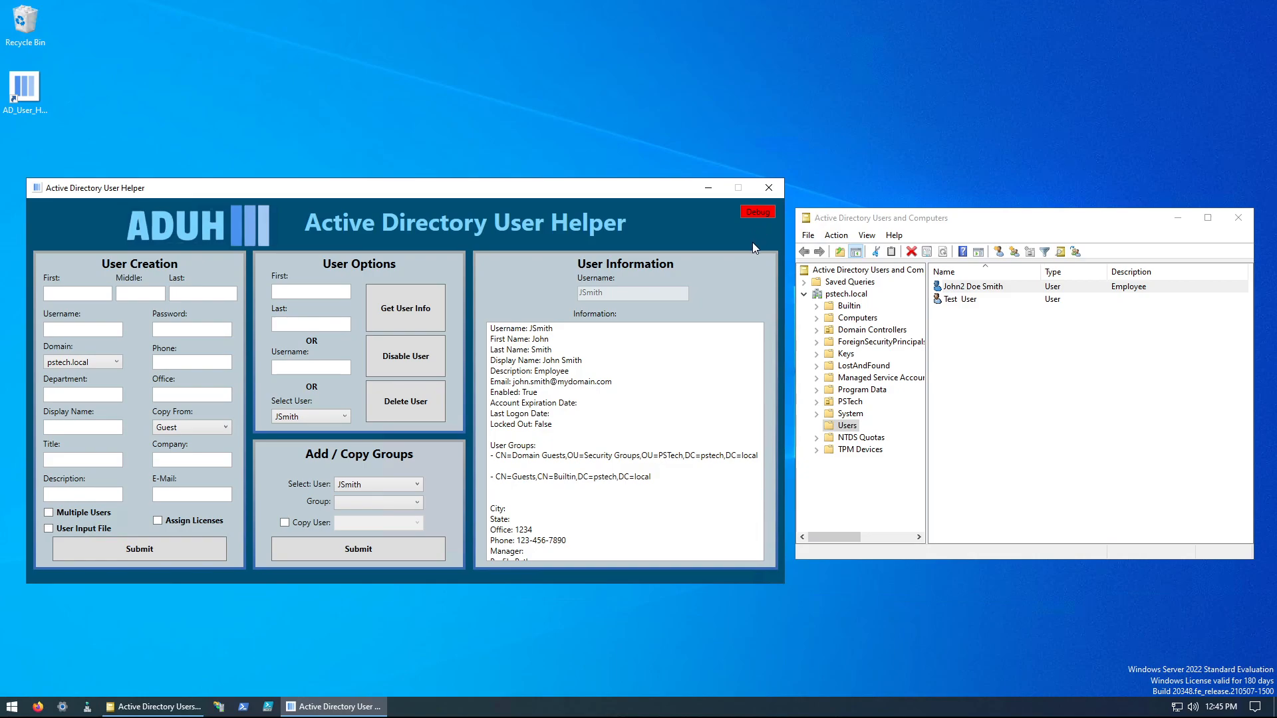